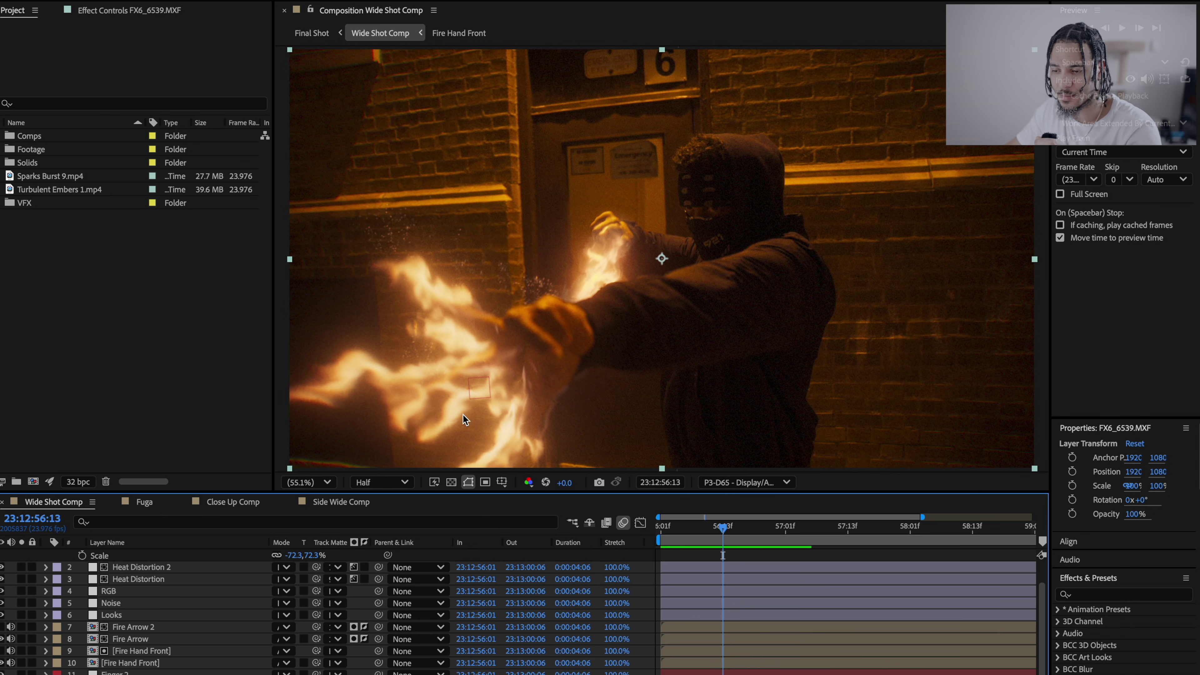
- Open the Fire Hand Front precomp from the Wide Shot Comp and view its flames at 23:12:56:20
drag(728, 536, 752, 536)
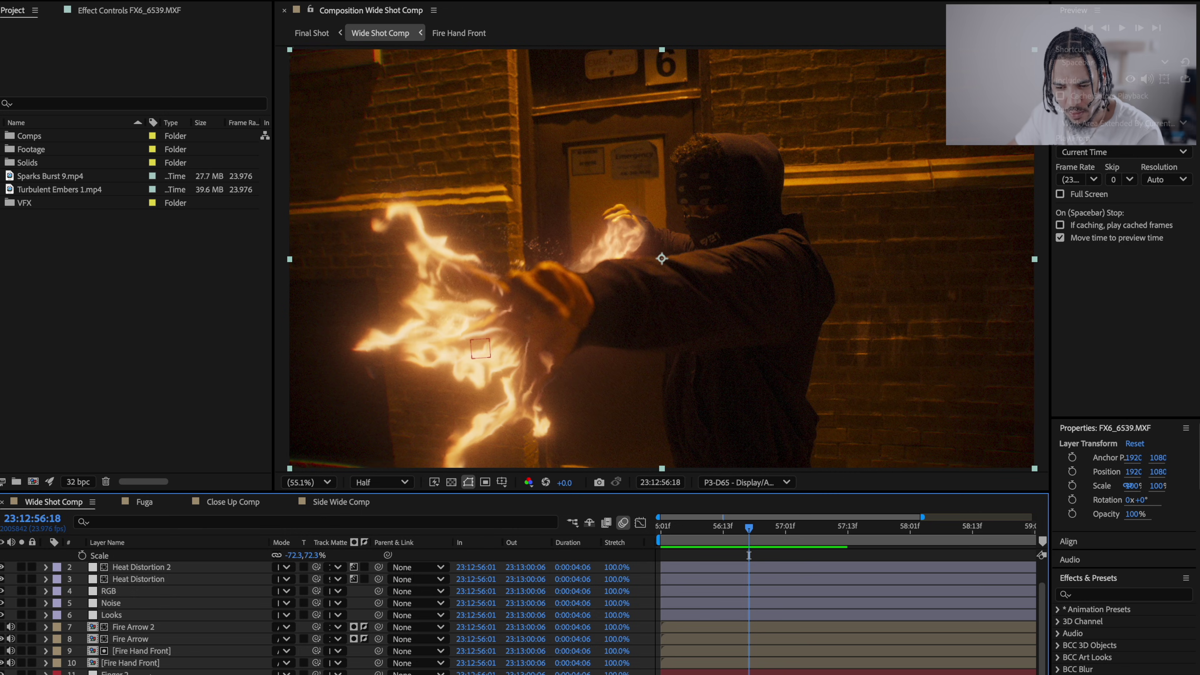
double_click(140, 664)
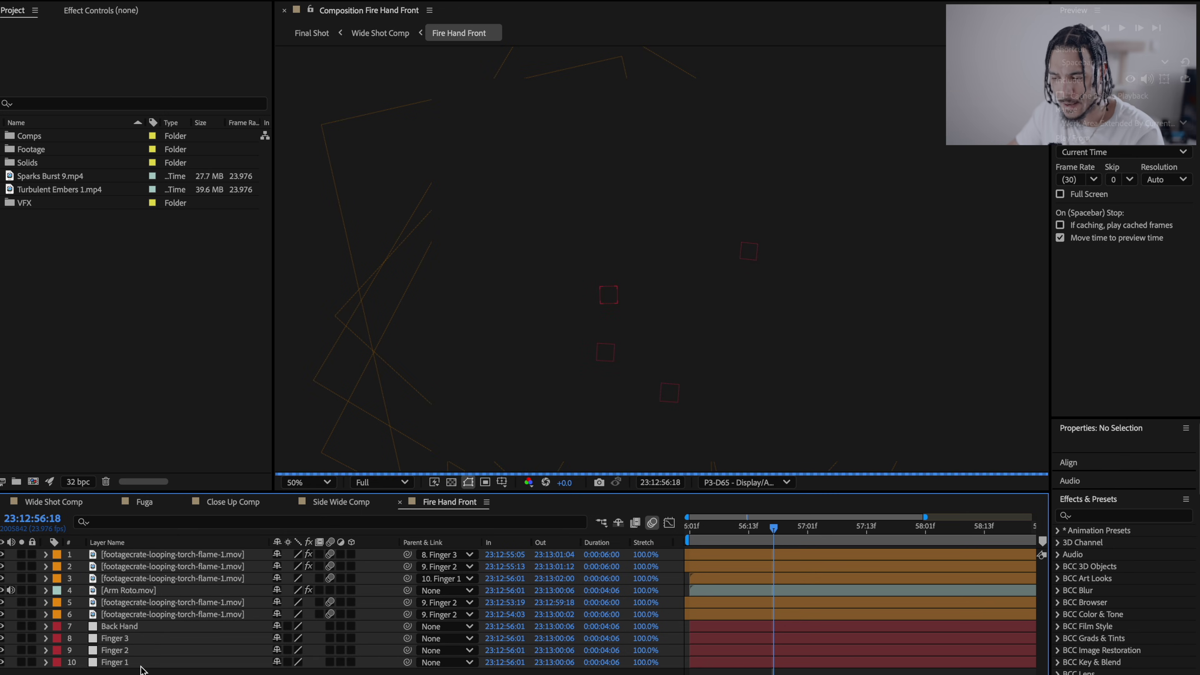
mouse_move(780, 530)
mouse_down()
mouse_move(648, 530)
mouse_move(783, 530)
mouse_up()
key(comma)
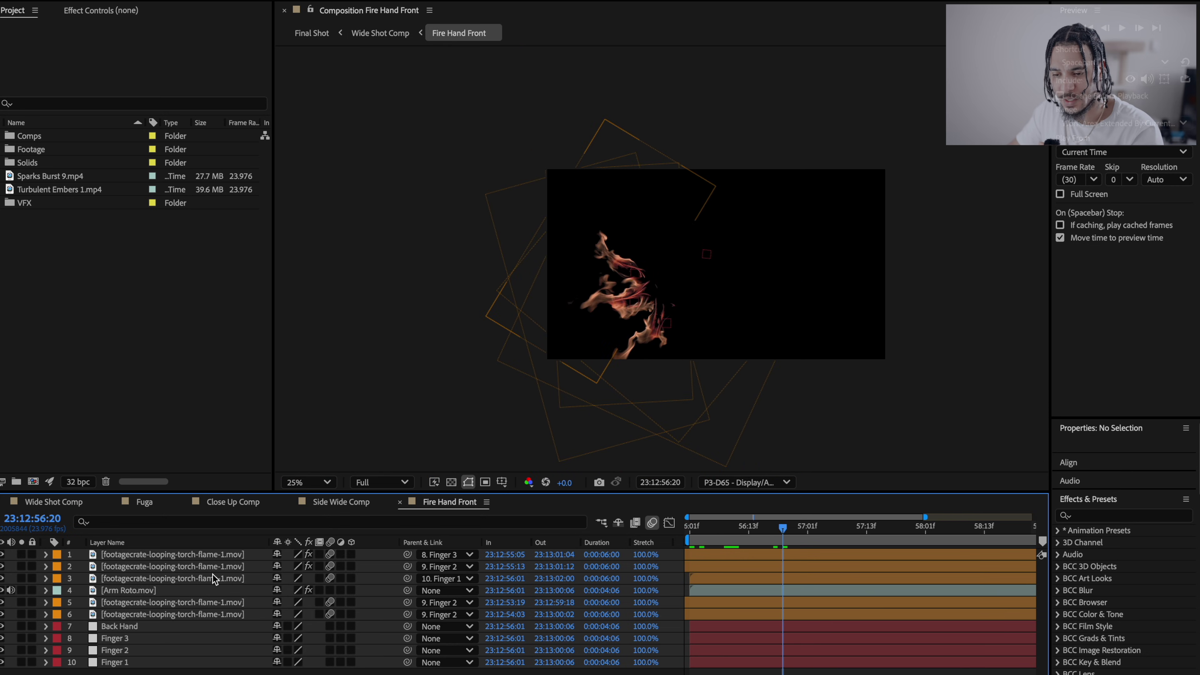
- Try shifting the top two torch flame layers to earlier start times, and undo both shifts
click(193, 565)
click(192, 559)
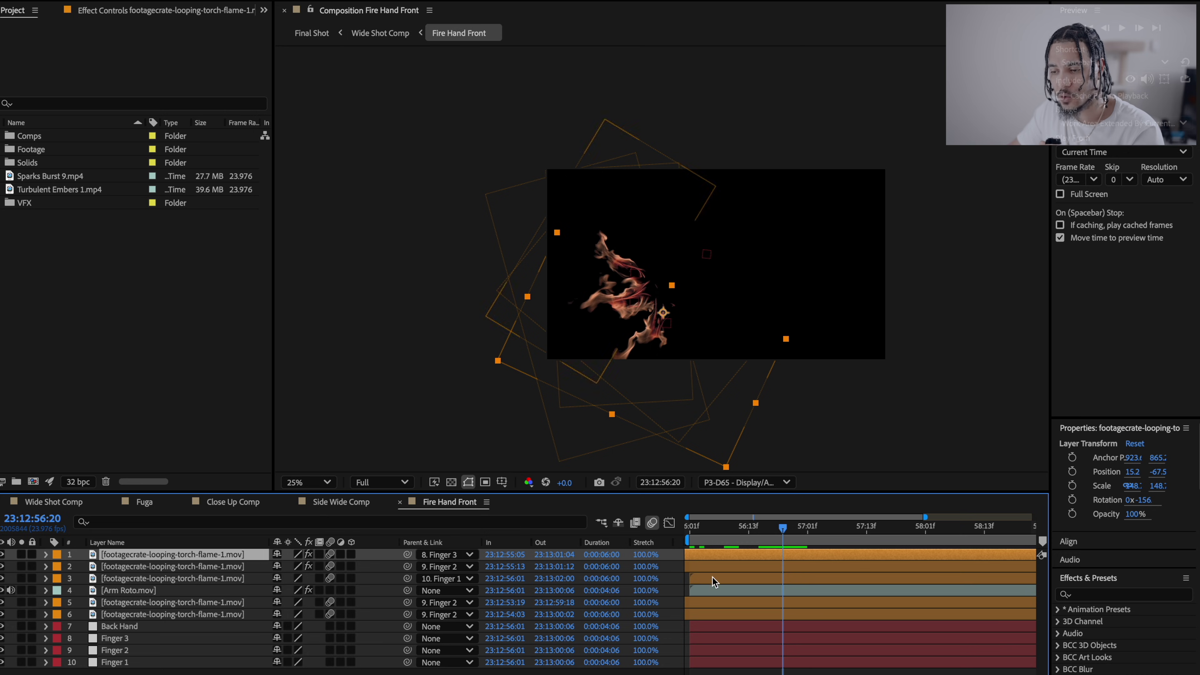
drag(797, 568, 729, 557)
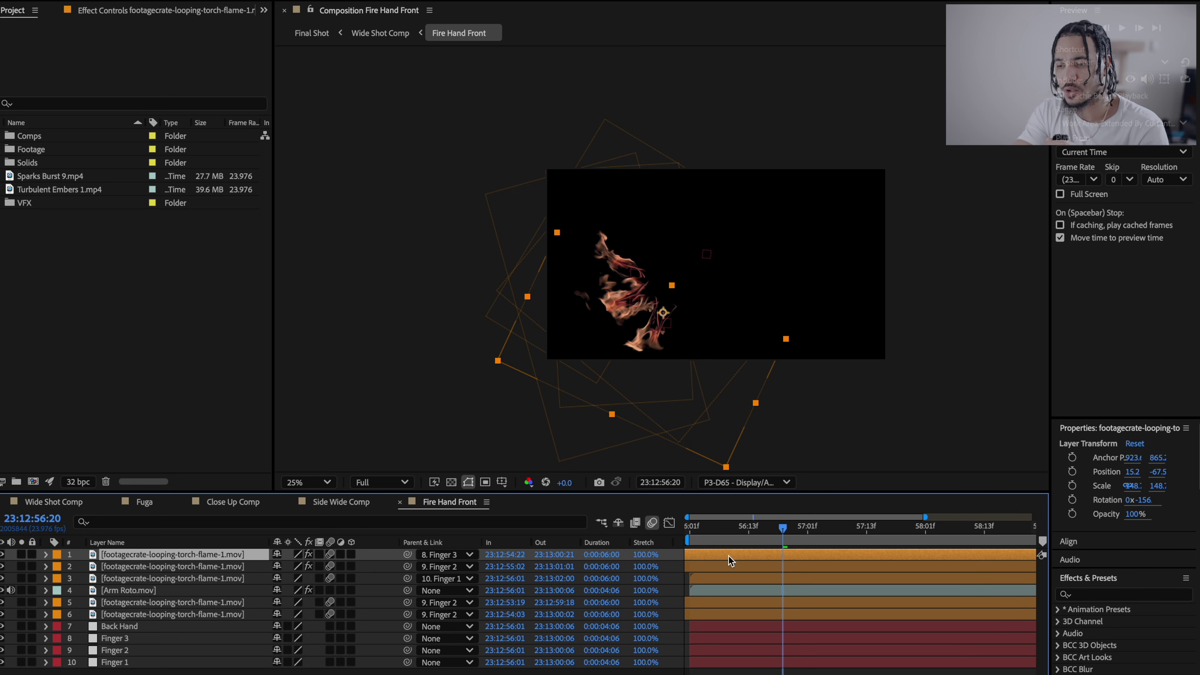
key(ctrl+z)
key(ctrl+z)
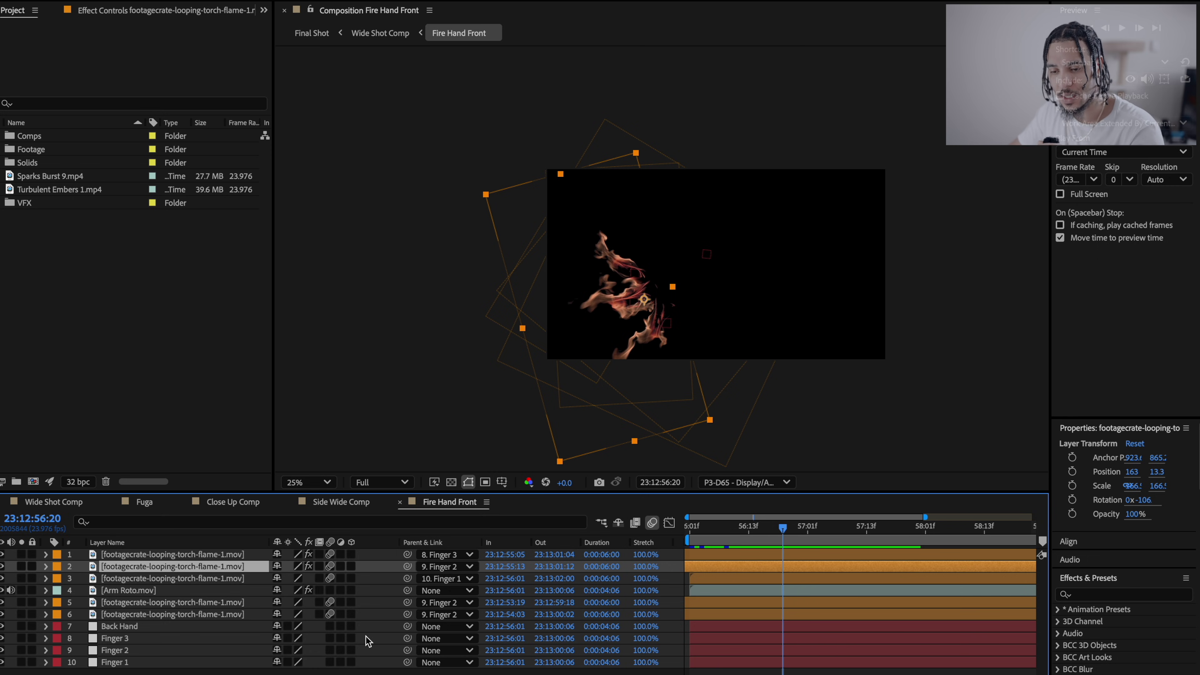
- View the Arm Roto layer soloed, restore the other layers, and show its effect settings
click(92, 592)
click(21, 590)
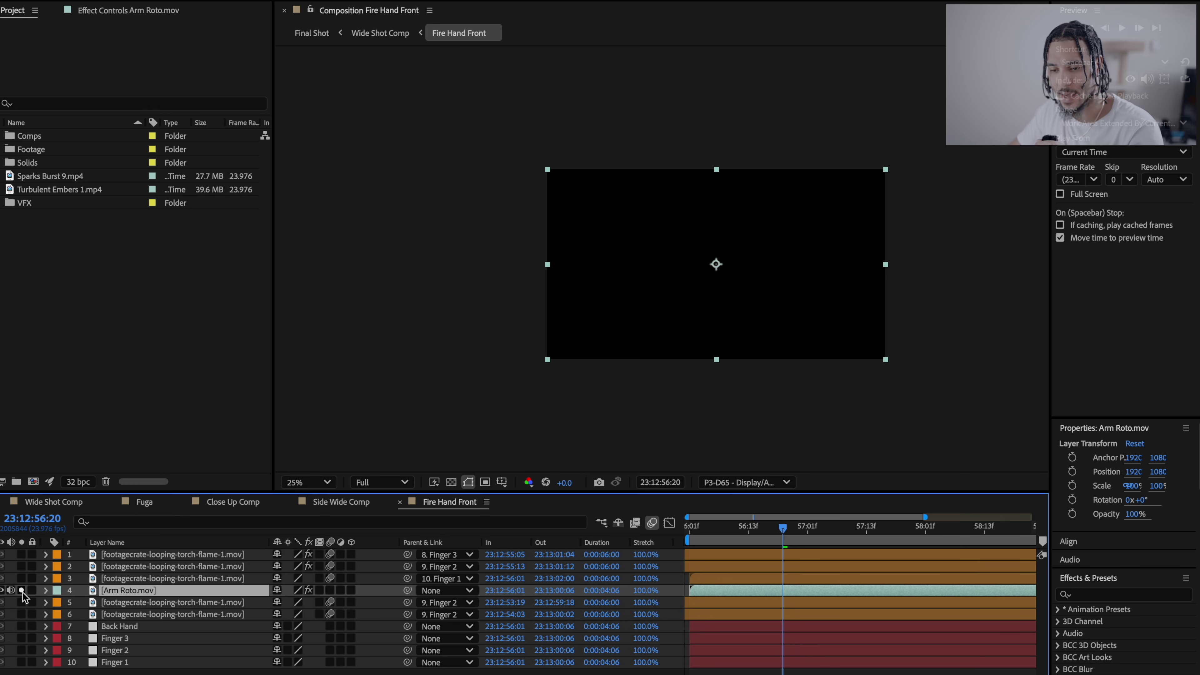
click(22, 590)
click(139, 11)
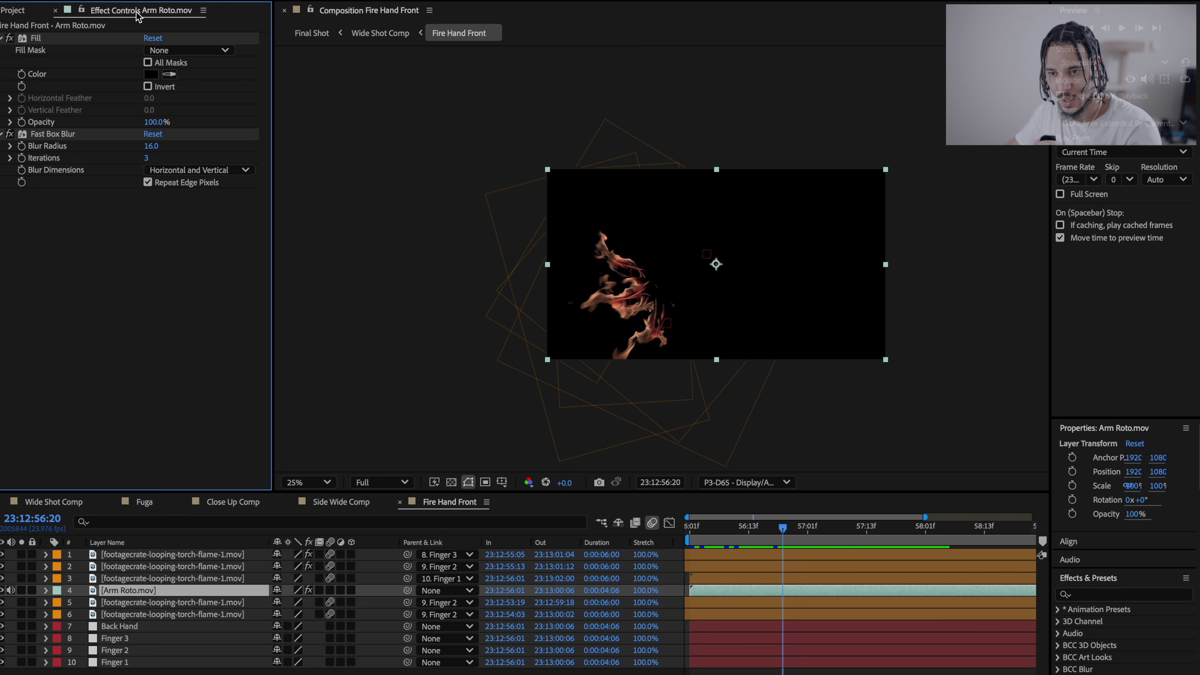
- Compare the Arm Roto layer with its Fill effect switched off and back on
click(58, 40)
click(10, 38)
key(.)
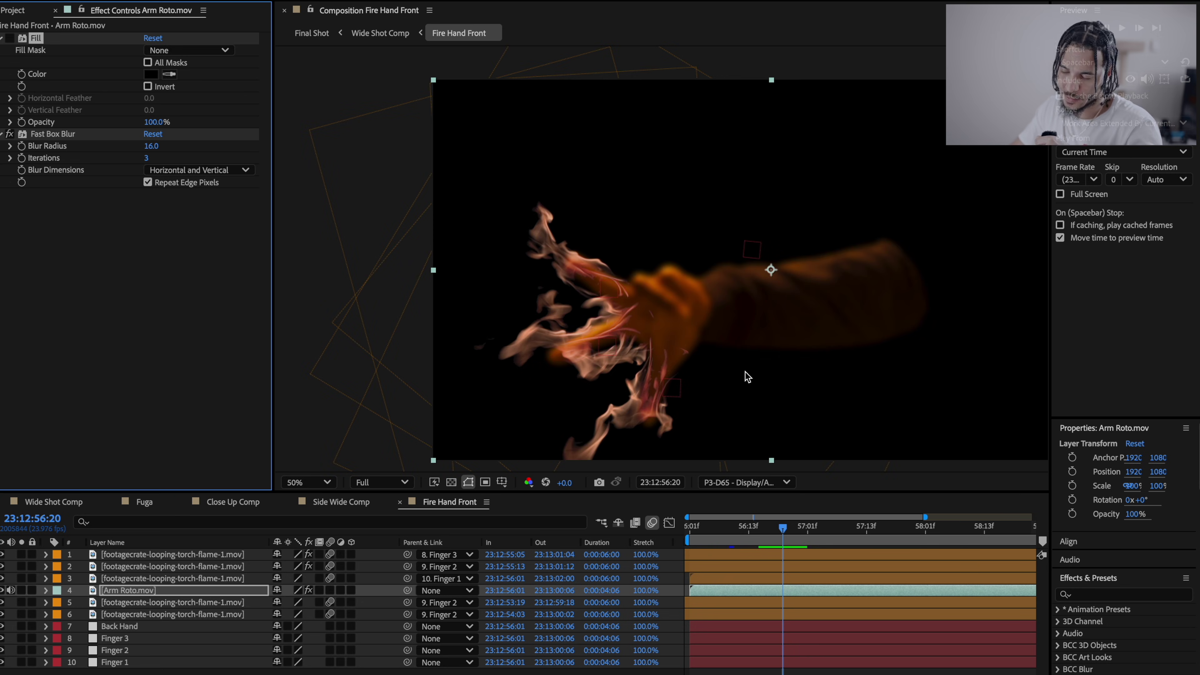
click(10, 38)
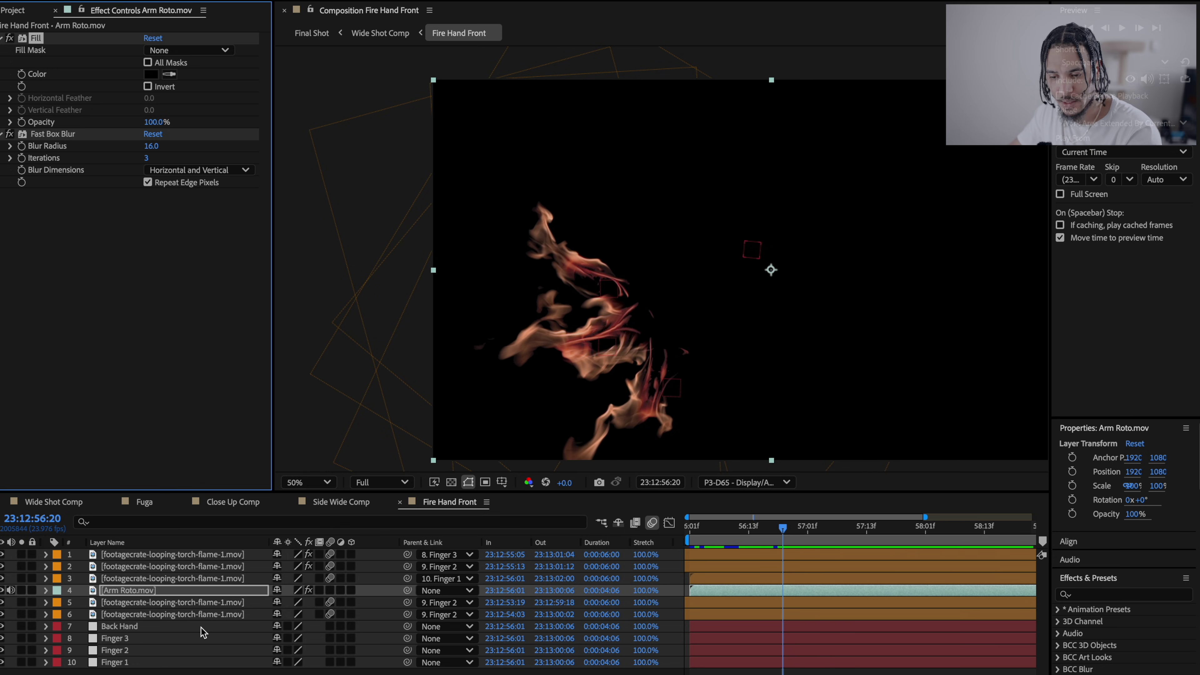
- Examine the Back Hand and Finger tracking nulls one by one, ending with Finger 2 selected
click(136, 628)
key(ctrl+Down)
key(ctrl+Down)
key(ctrl+Down)
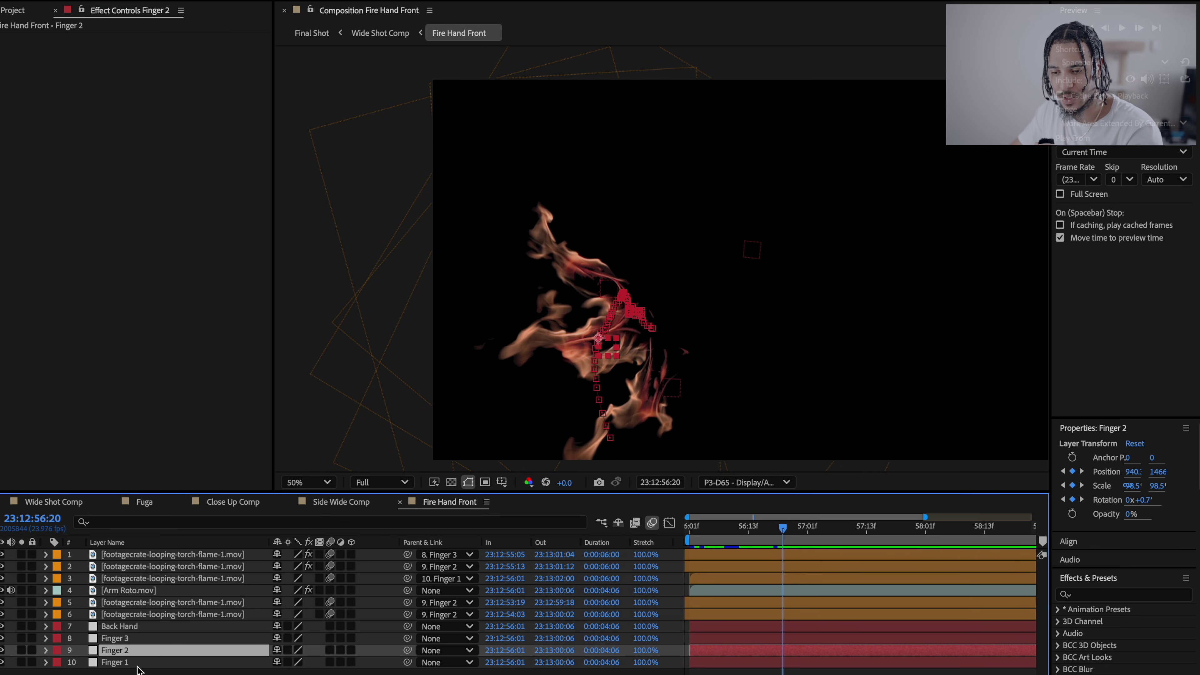
key(ctrl+Up)
key(ctrl+Up)
click(149, 649)
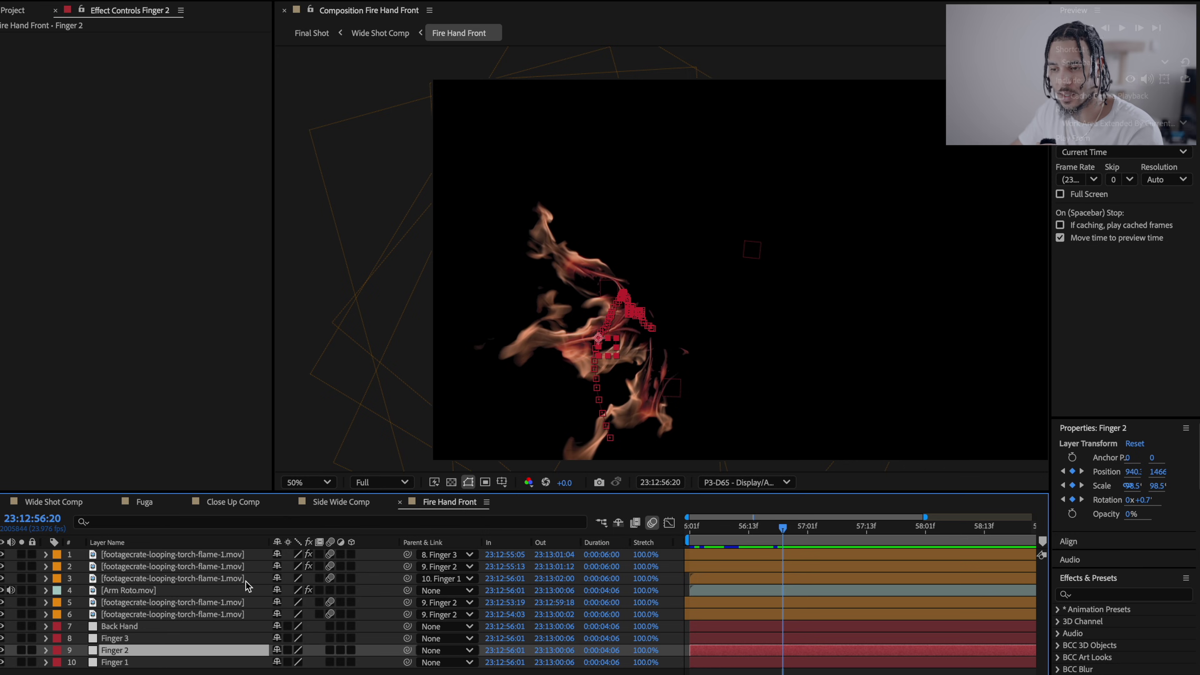
- Switch to Finder and play a preview of Tracking and Roto.mov
key(ctrl+Right)
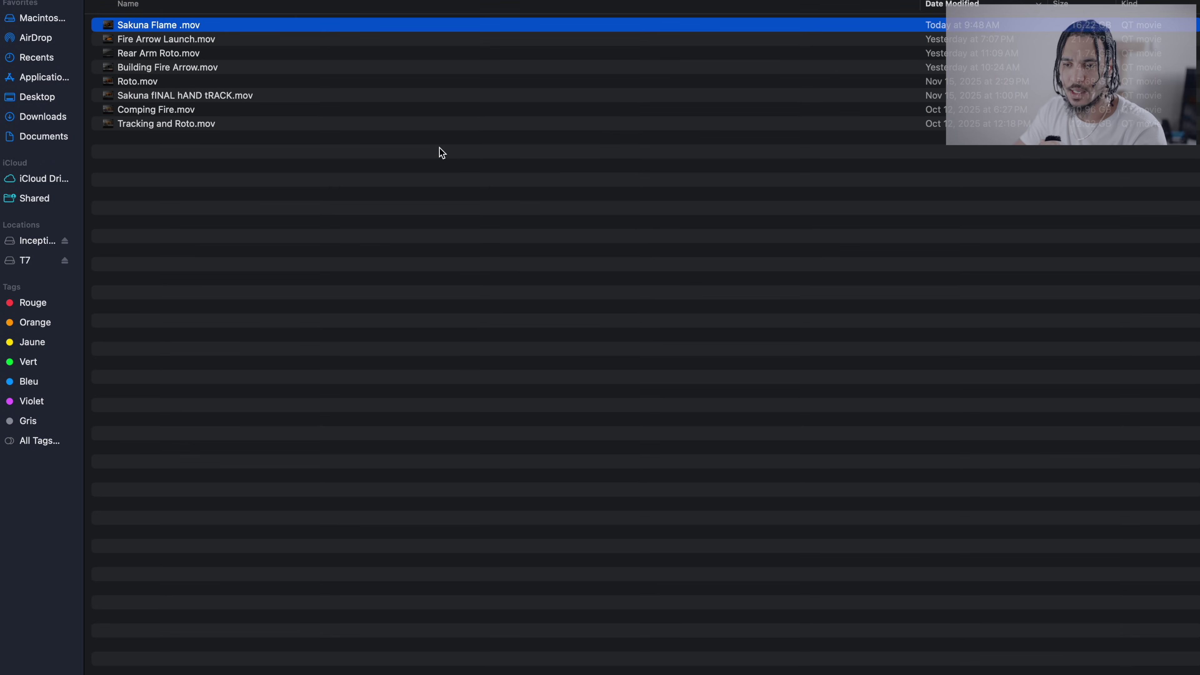
click(200, 134)
click(199, 122)
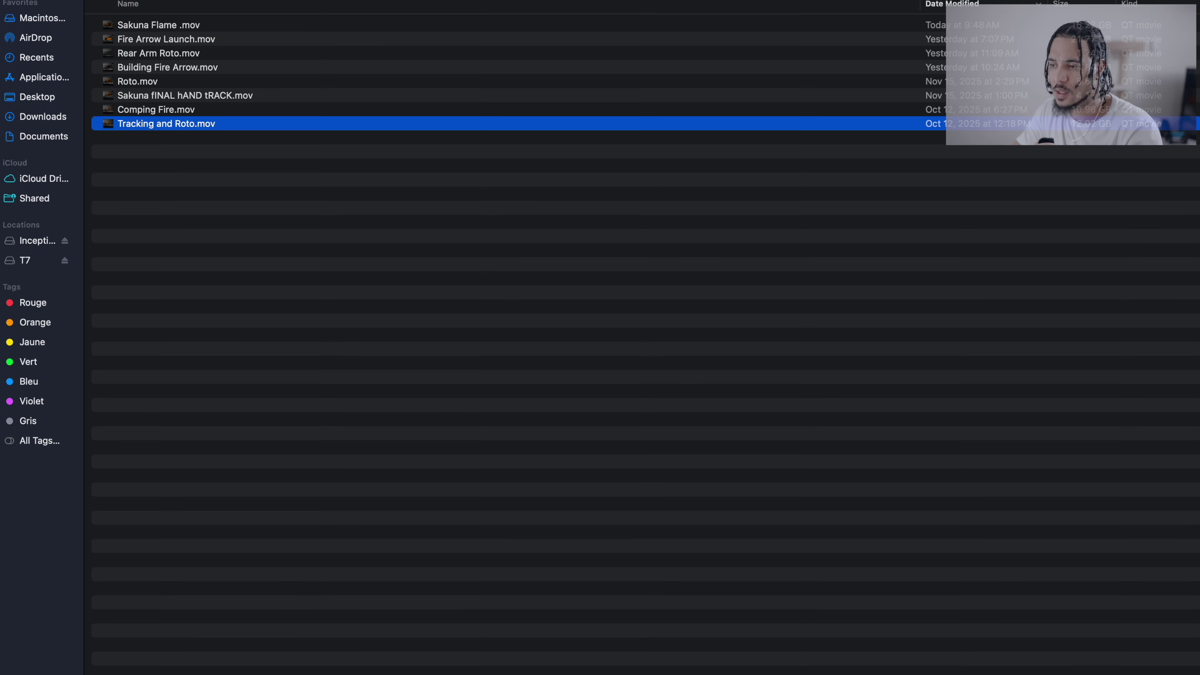
key(space)
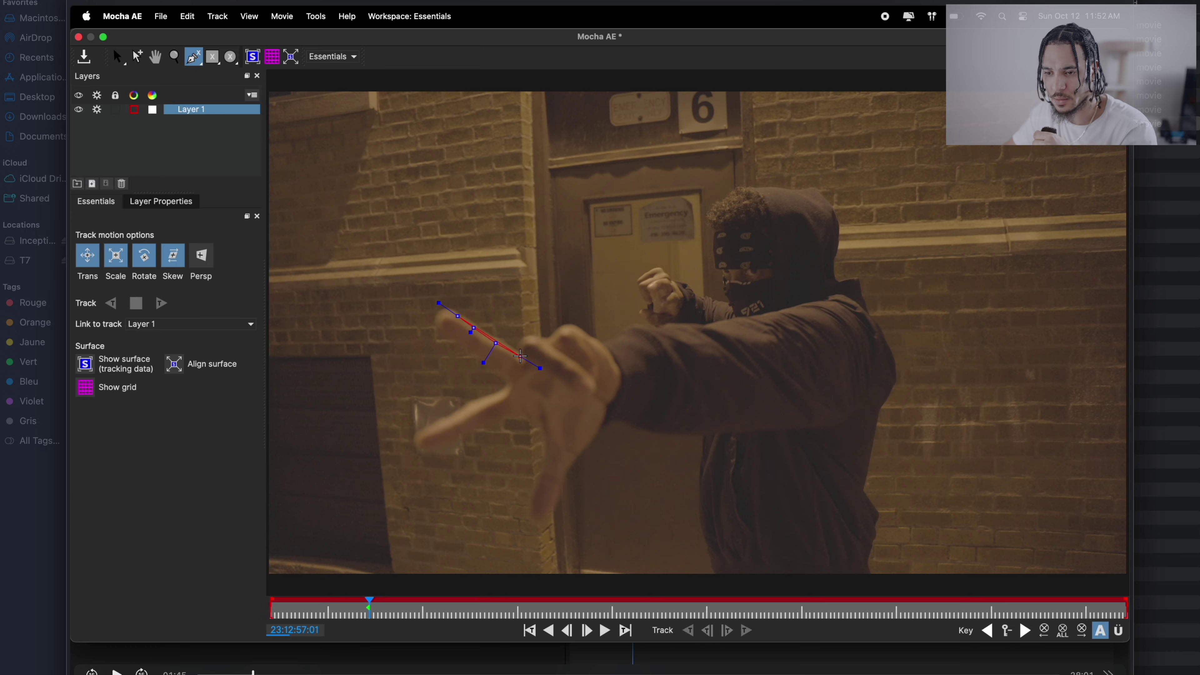
key(space)
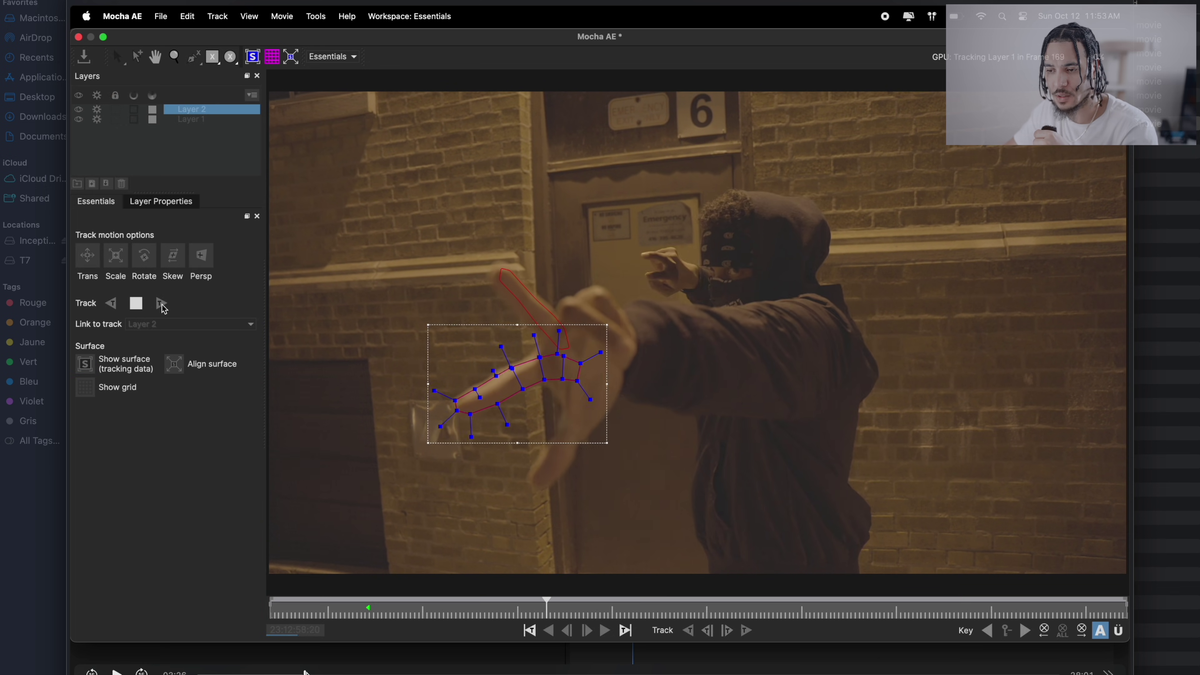
- Skim through the finger-tracking recording and the fire-compositing recording
click(373, 671)
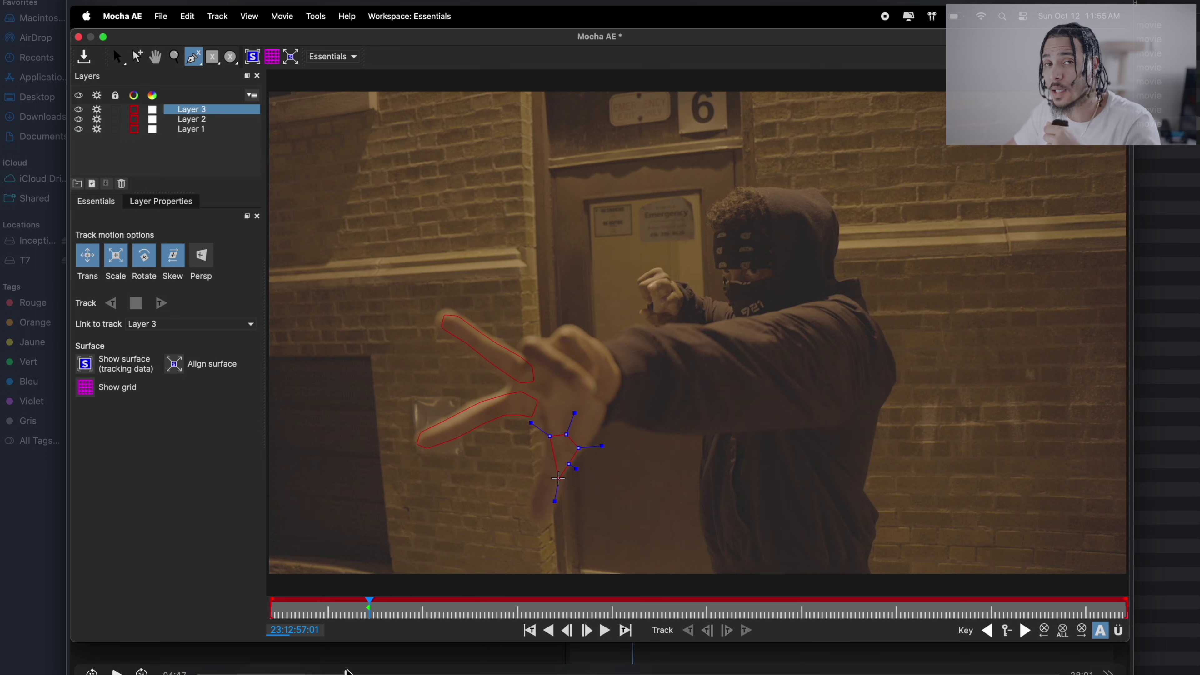
drag(374, 671, 611, 669)
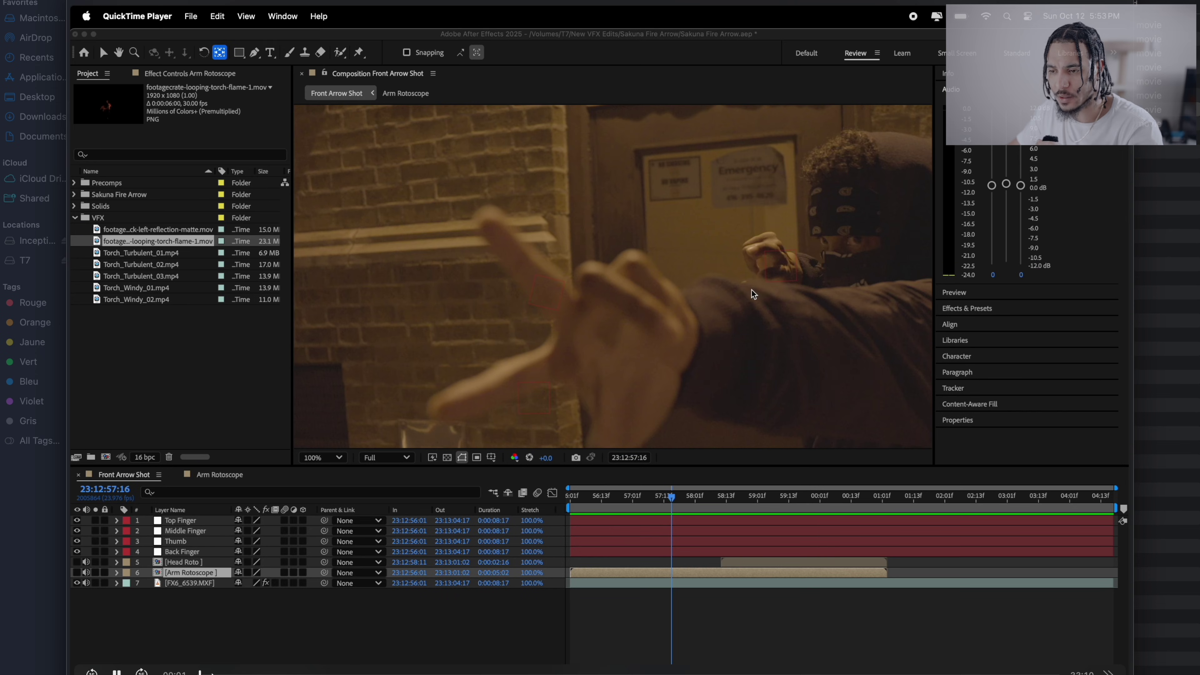
drag(283, 667, 199, 671)
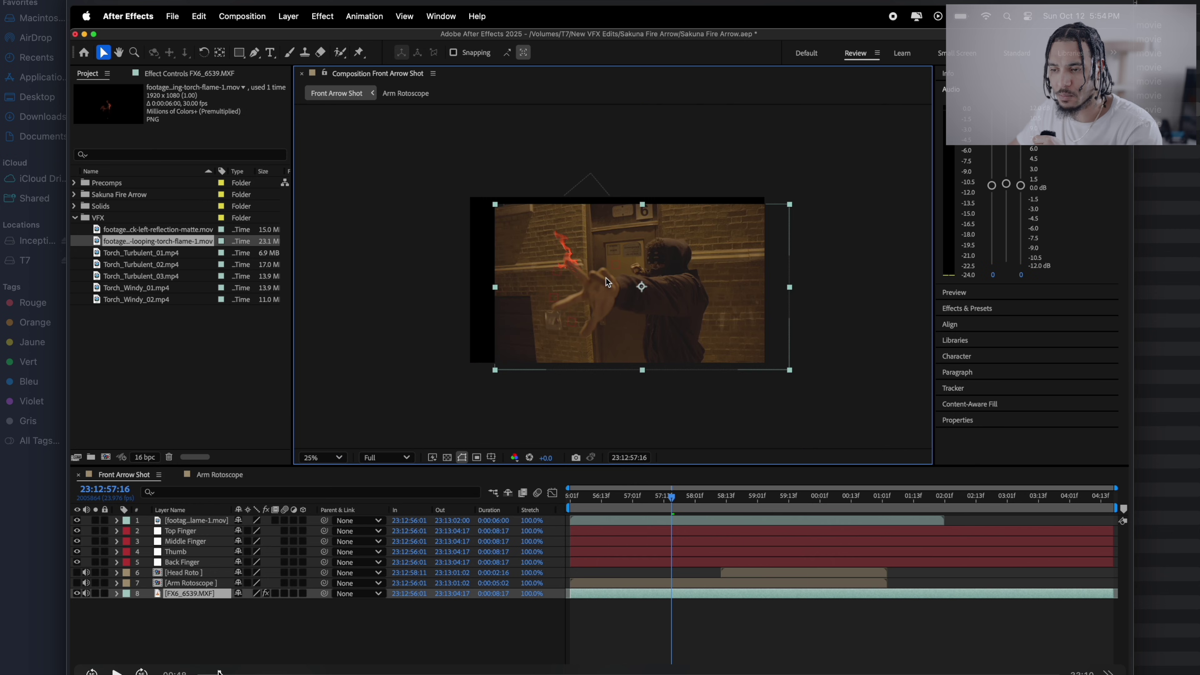
drag(219, 672, 227, 672)
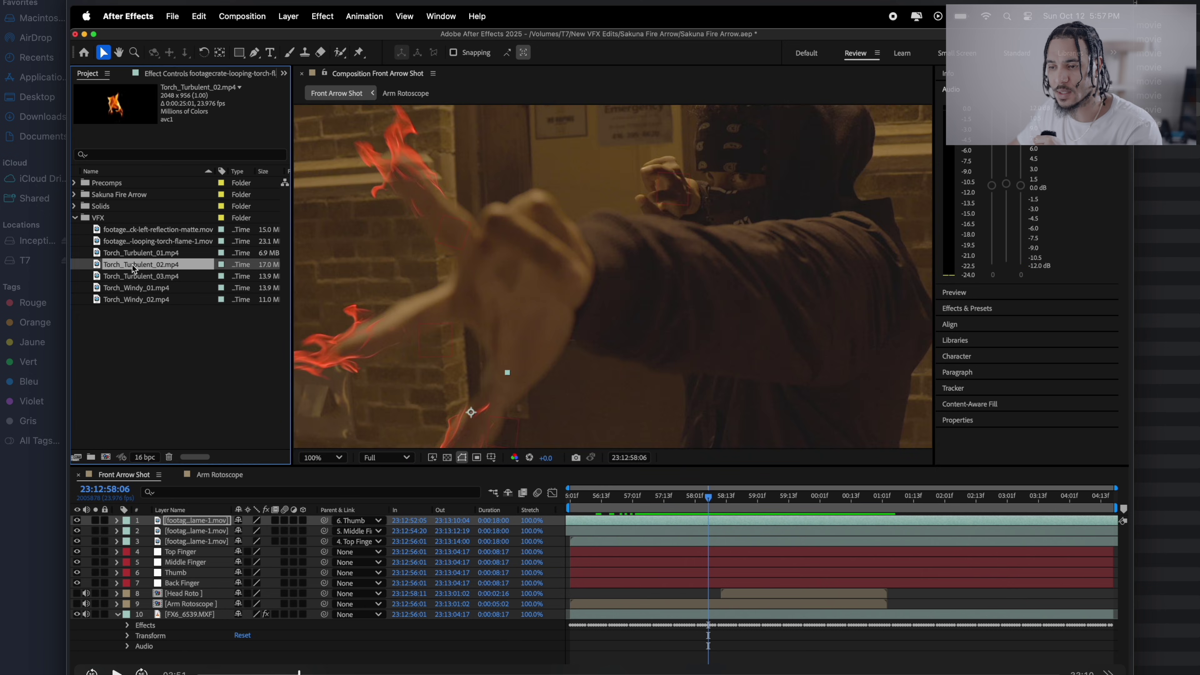
- Try adding Torch_Windy_01.mp4 over the front hand and parenting it to a tracking null
double_click(160, 298)
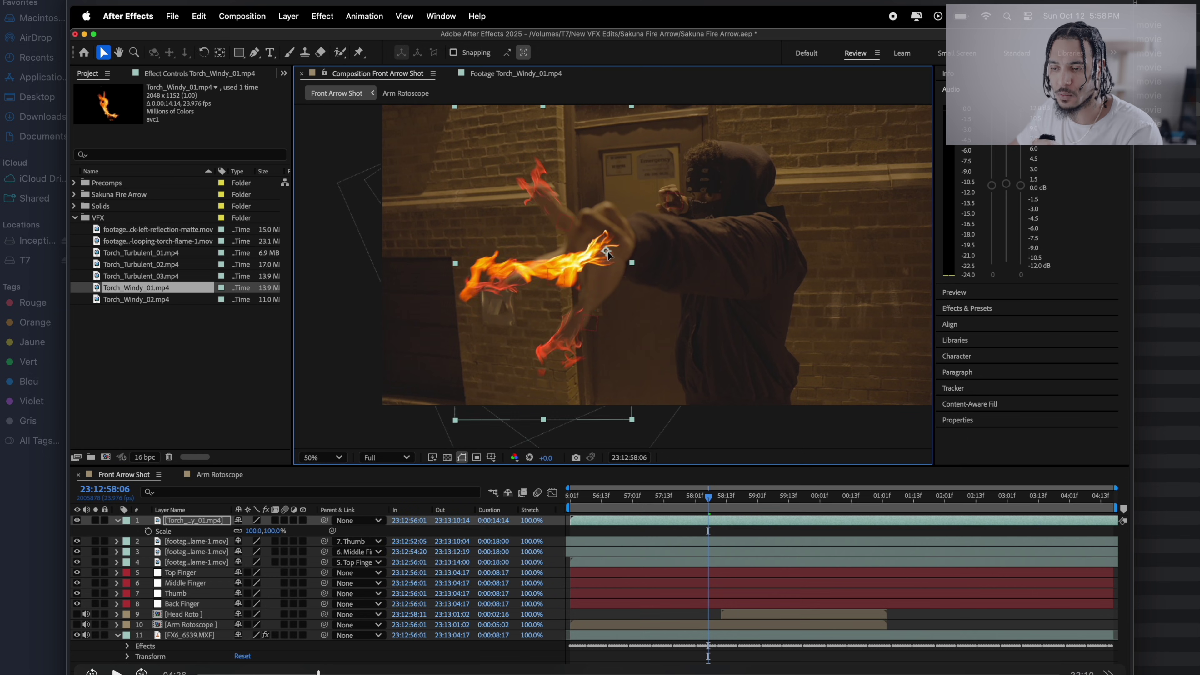
click(358, 520)
click(359, 583)
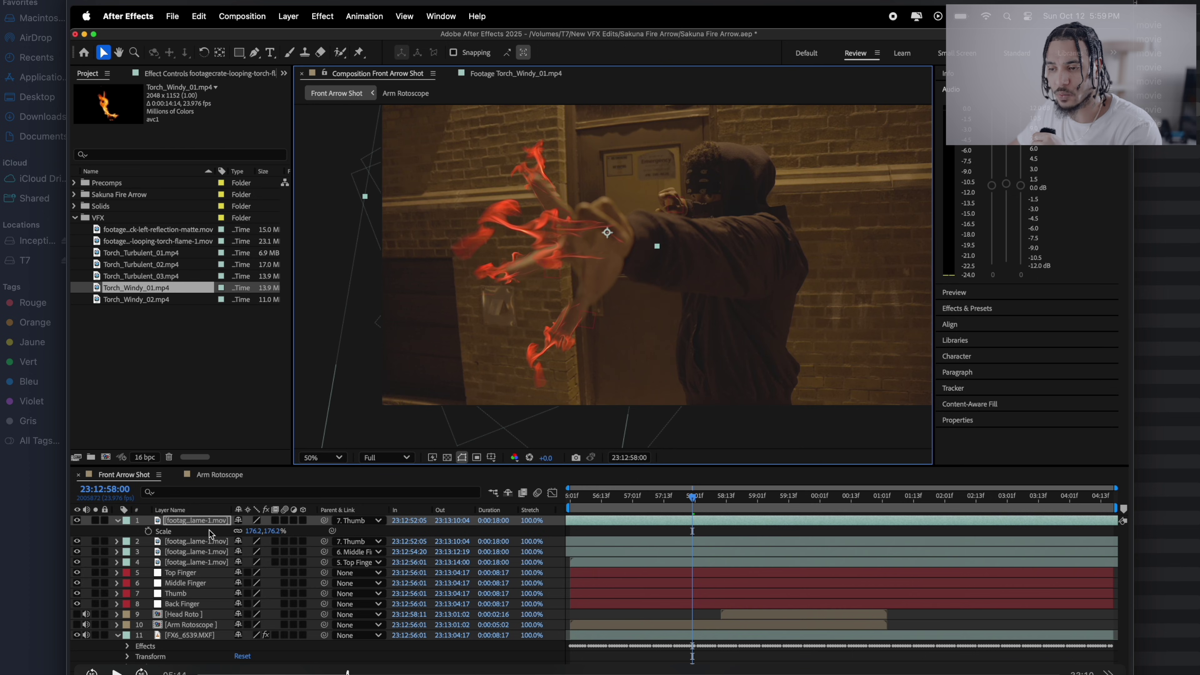
- Apply Mesh Warp to the top torch flame layer and pull its mesh points outward to spread the flame around the hand
key(ctrl+space)
text(mesh)
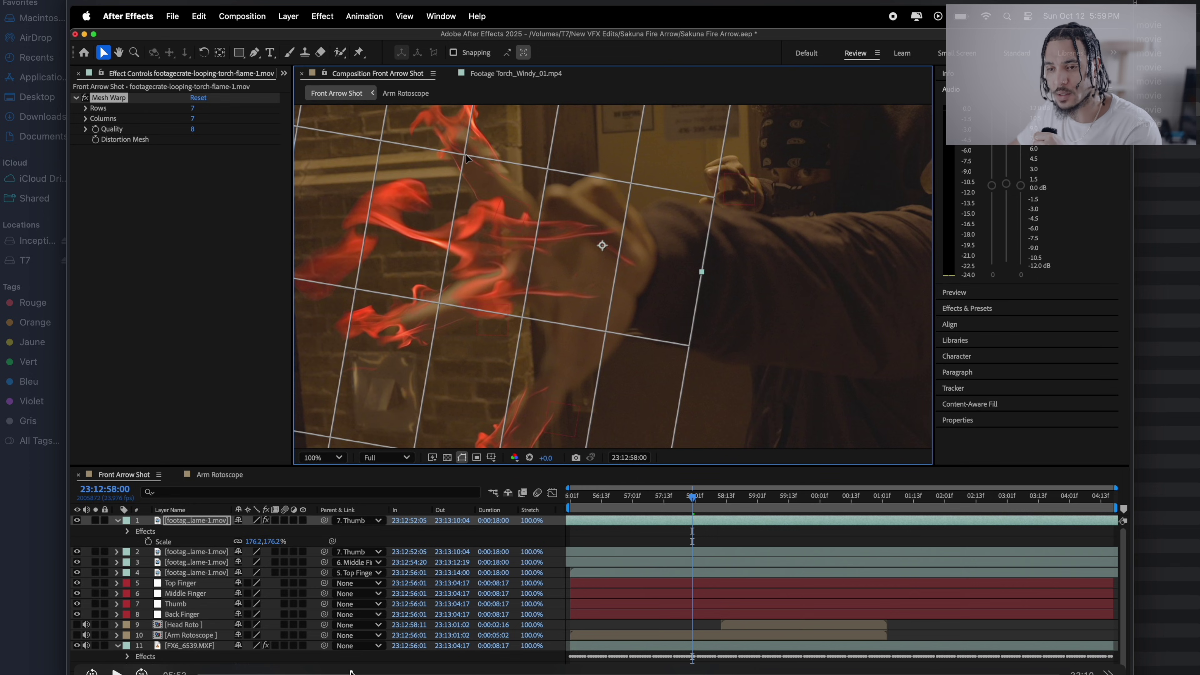
drag(468, 159, 460, 127)
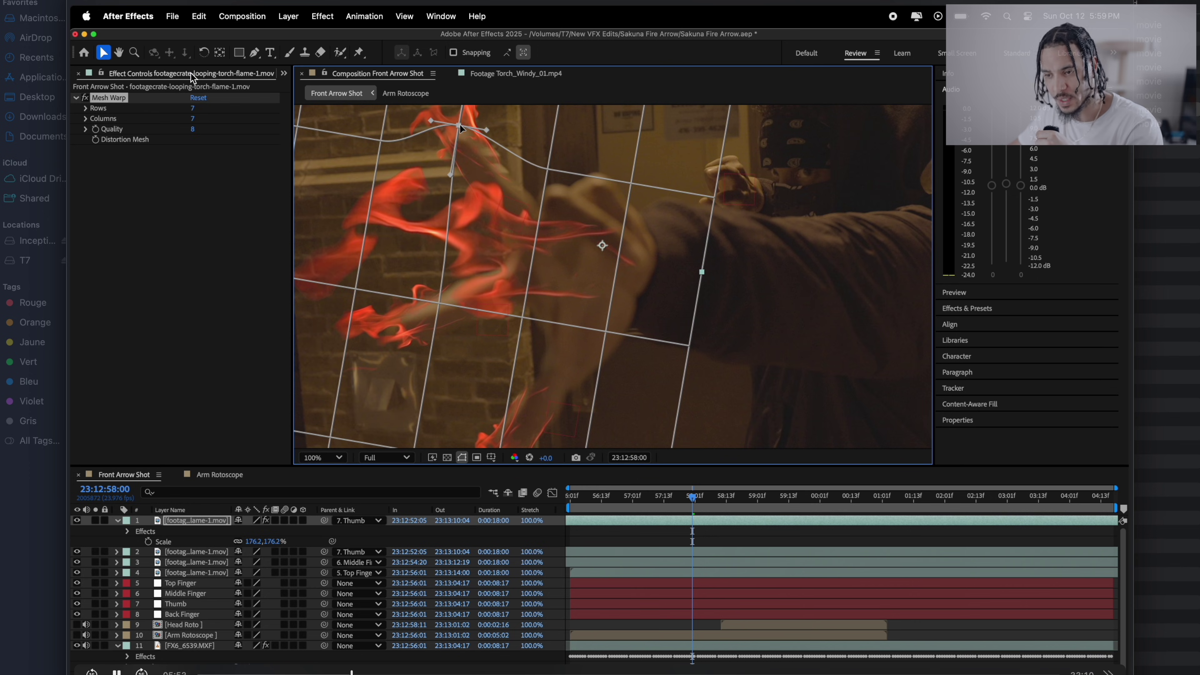
click(524, 259)
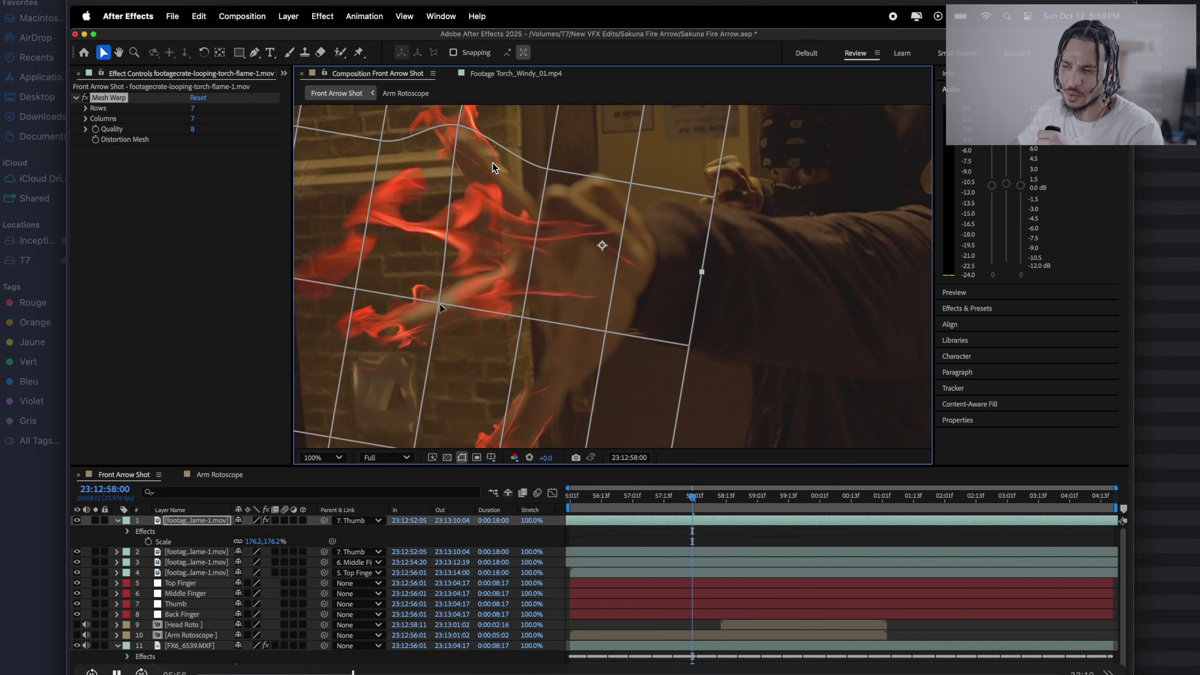
drag(440, 304, 435, 324)
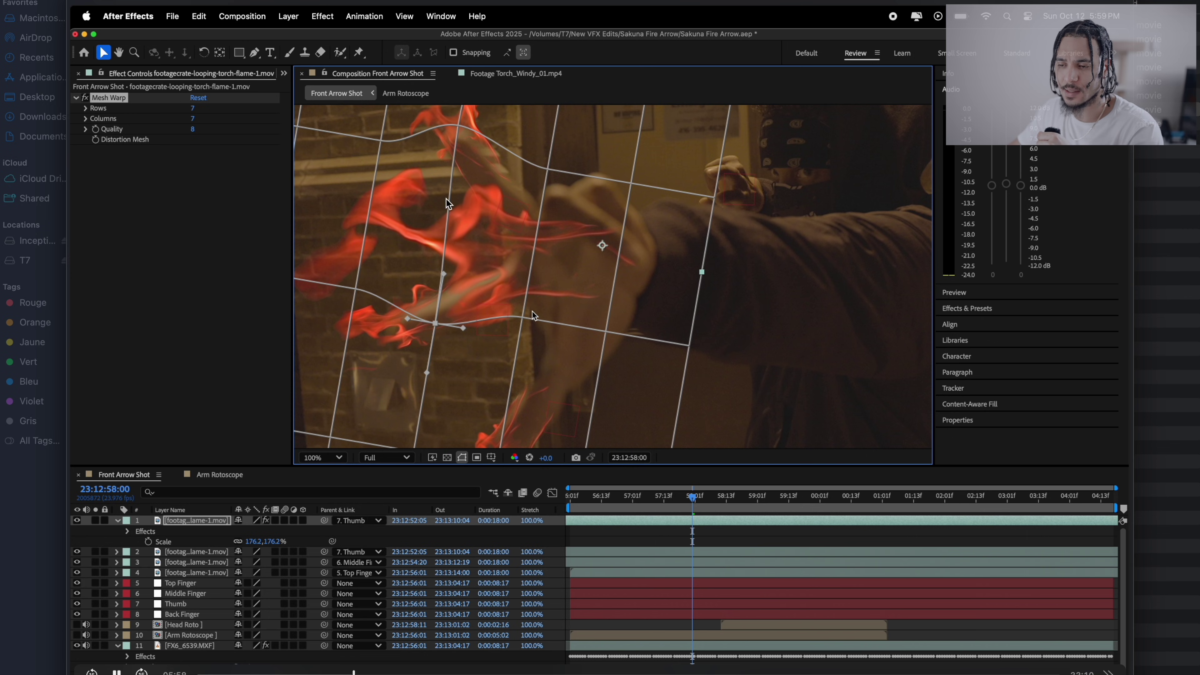
drag(606, 332, 609, 375)
drag(523, 317, 532, 347)
drag(547, 170, 555, 158)
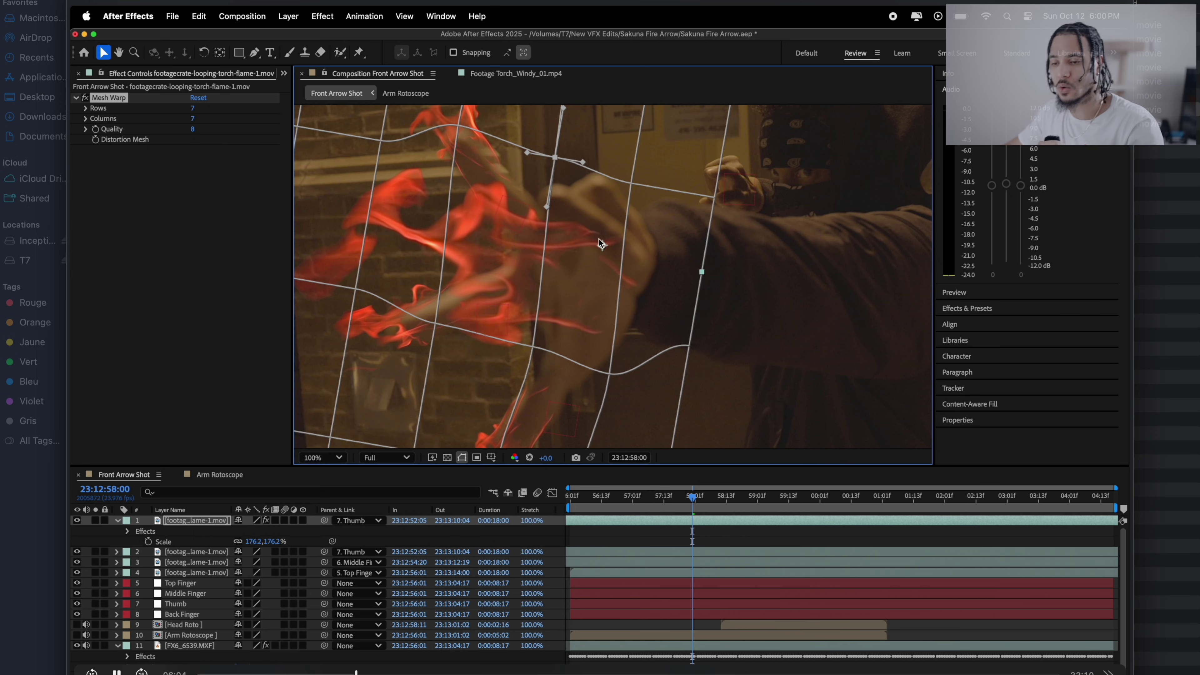
click(632, 185)
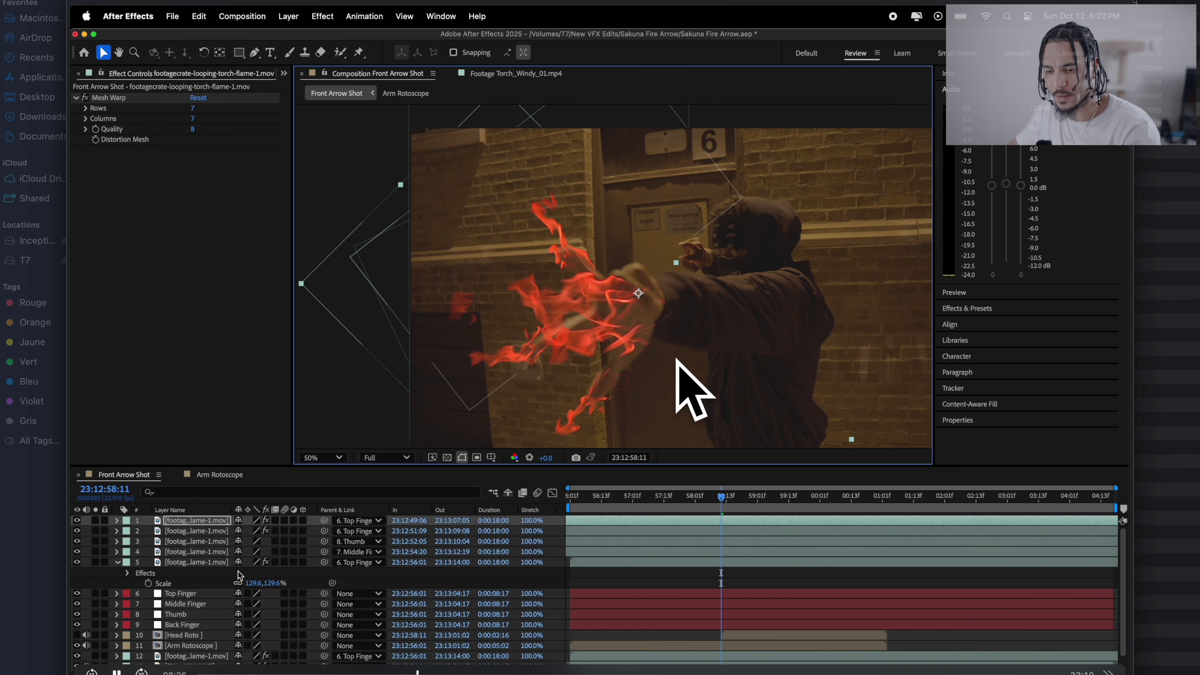
- Move the top torch flame layer directly below the Arm Rotoscope layer in the layer order
click(204, 519)
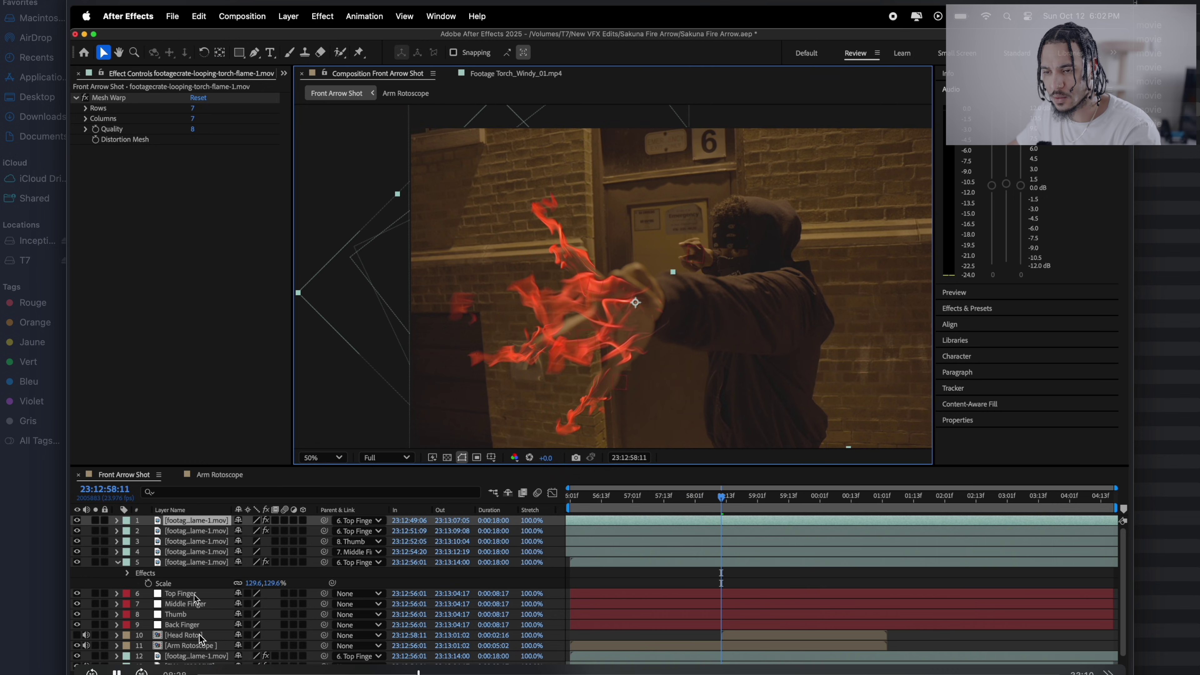
click(195, 527)
drag(195, 527, 199, 645)
drag(197, 653, 198, 651)
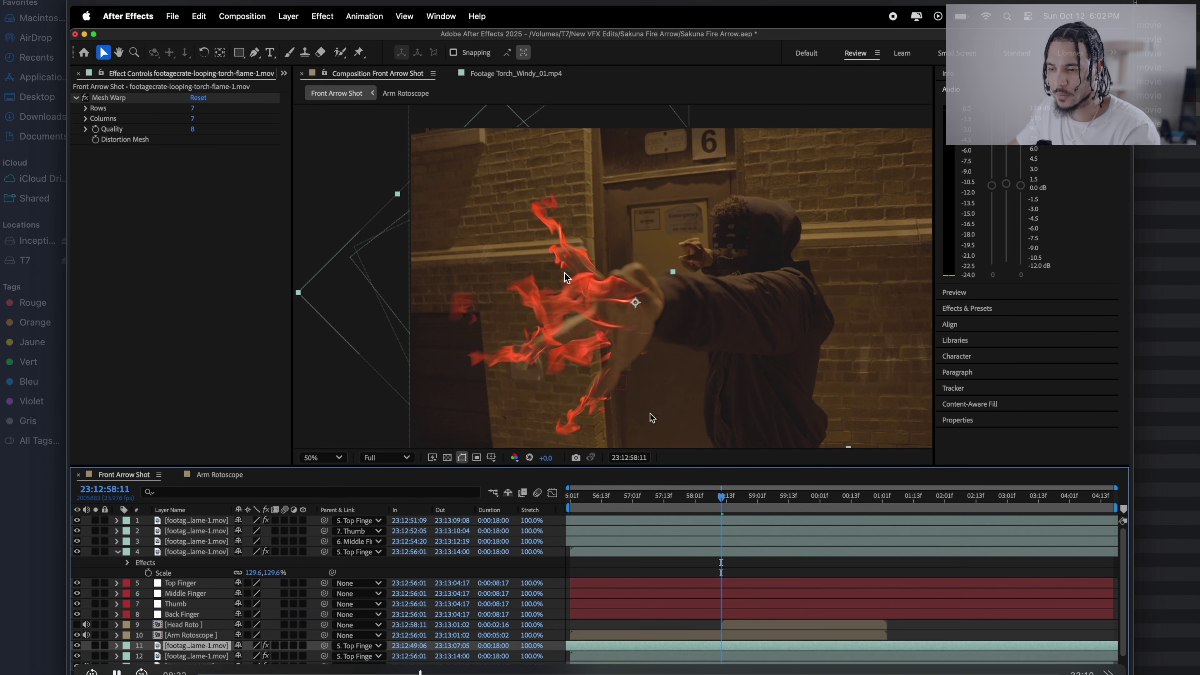
- Reposition and rotate the flame layer beneath Arm Rotoscope so its fire rises from behind the front hand
drag(646, 347, 652, 348)
key(super+z)
key(super+z)
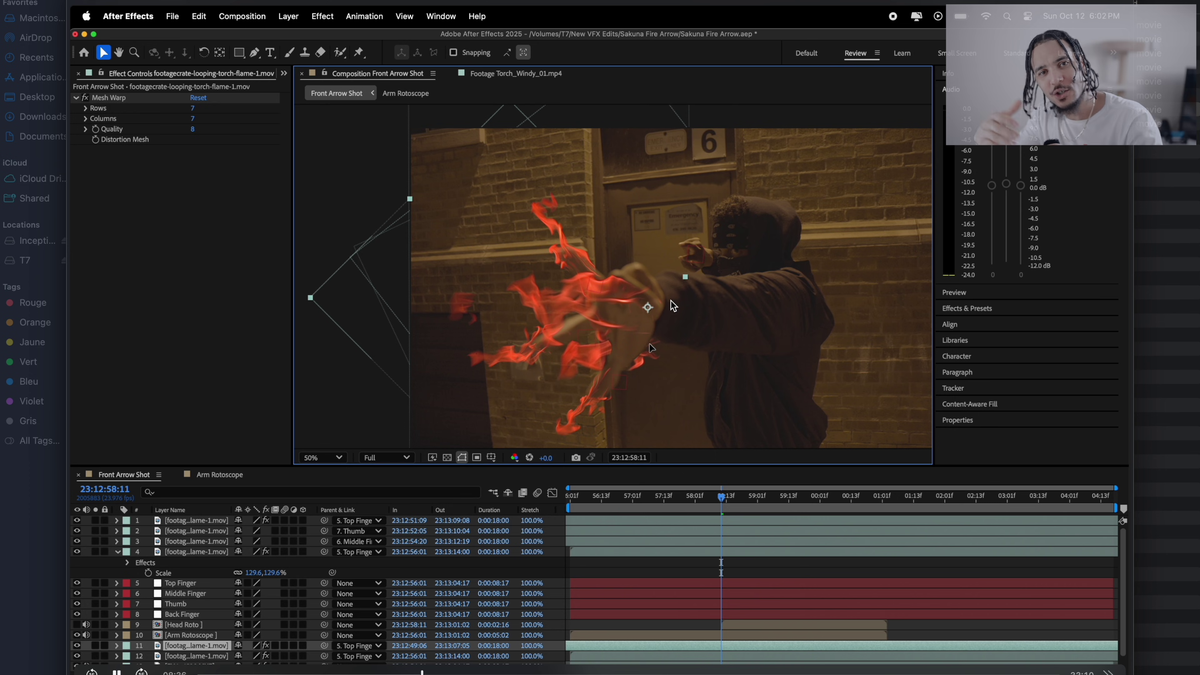
key(w)
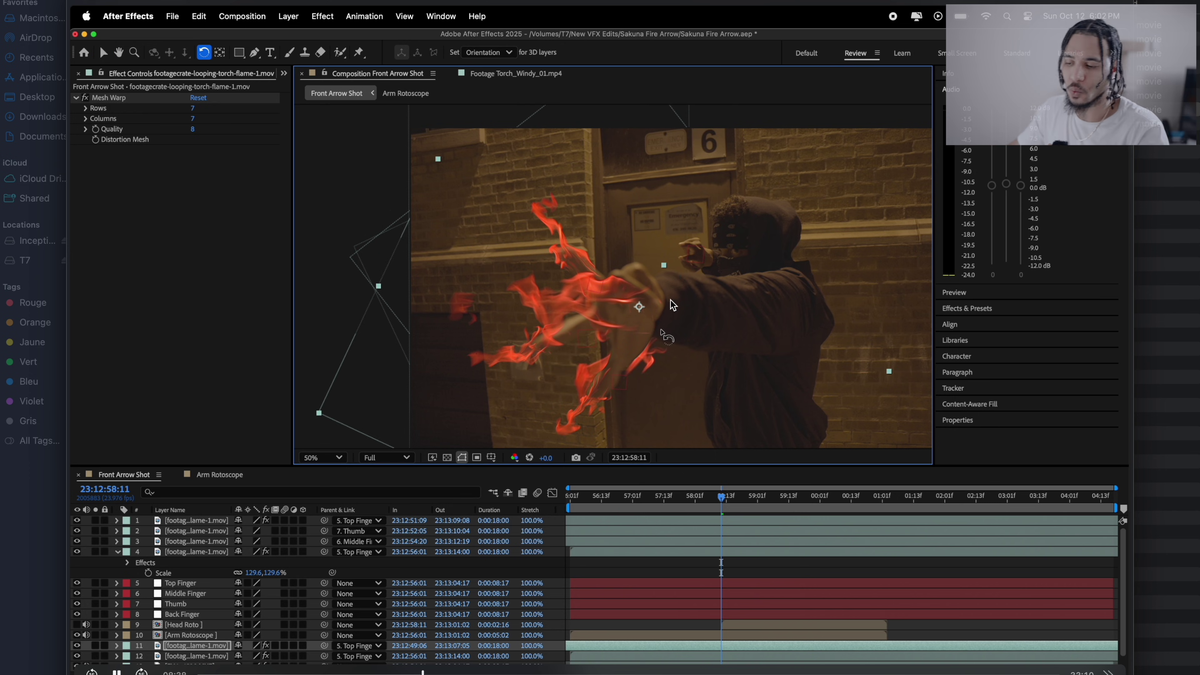
drag(671, 300, 676, 334)
key(v)
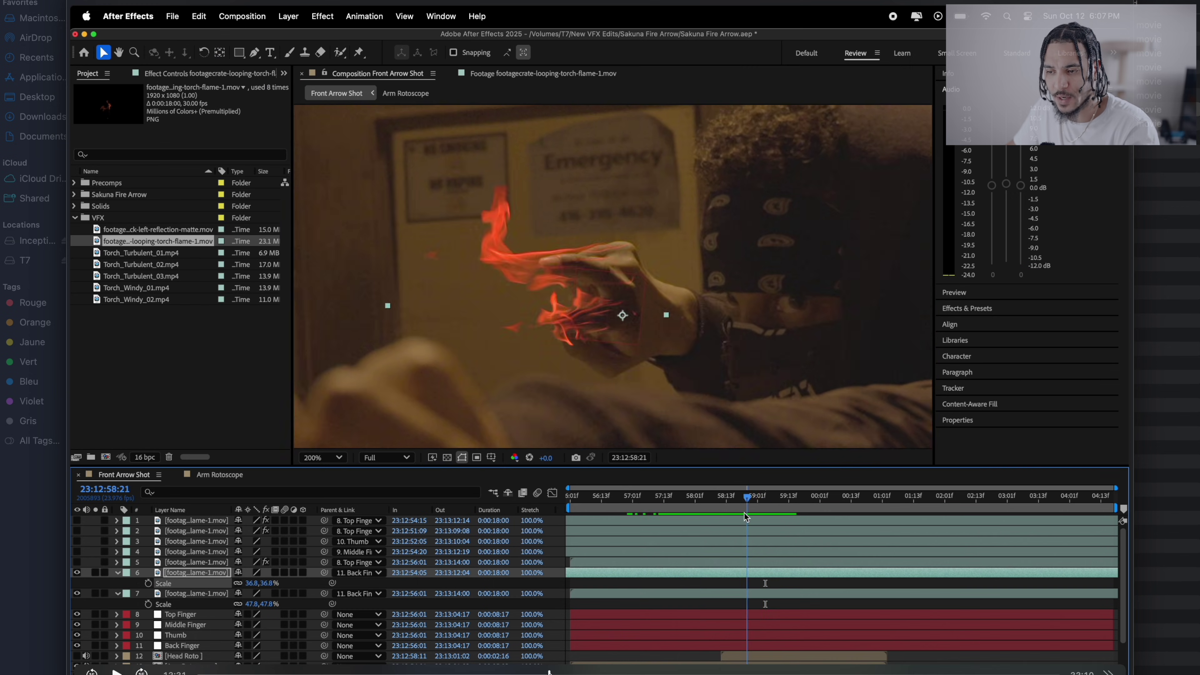
- Extend the Front Fire layer's out point to 23:13:02:20, near the end of the Back Finger Flame layer
key(space)
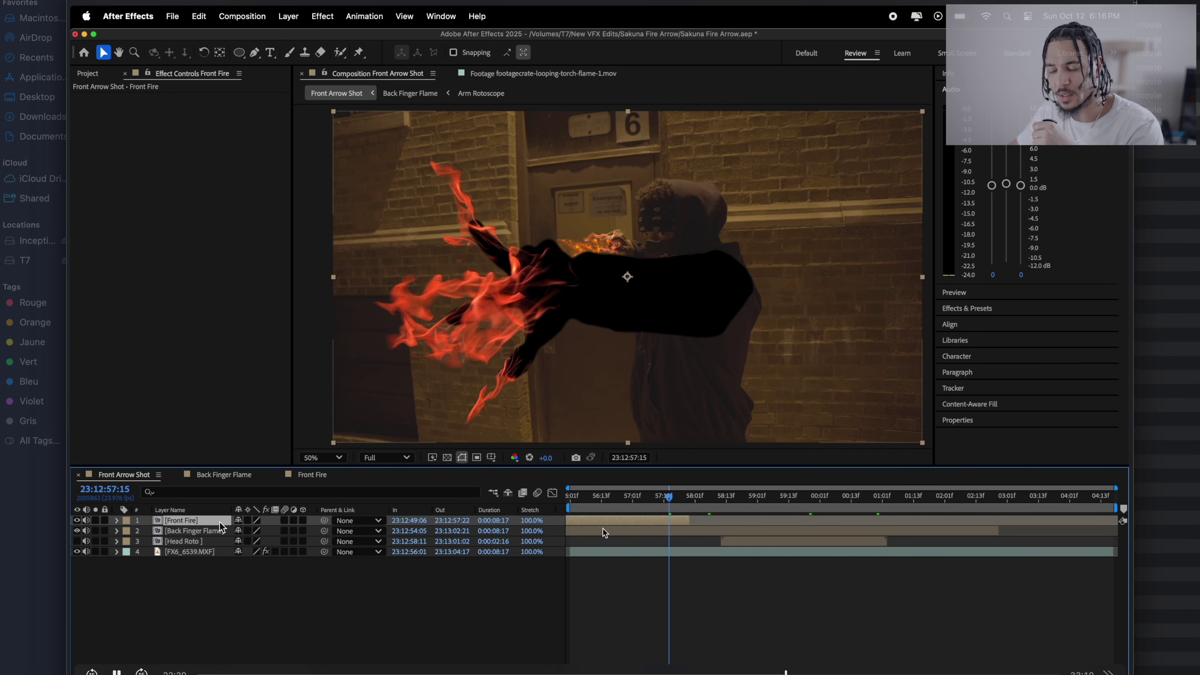
drag(689, 520, 998, 518)
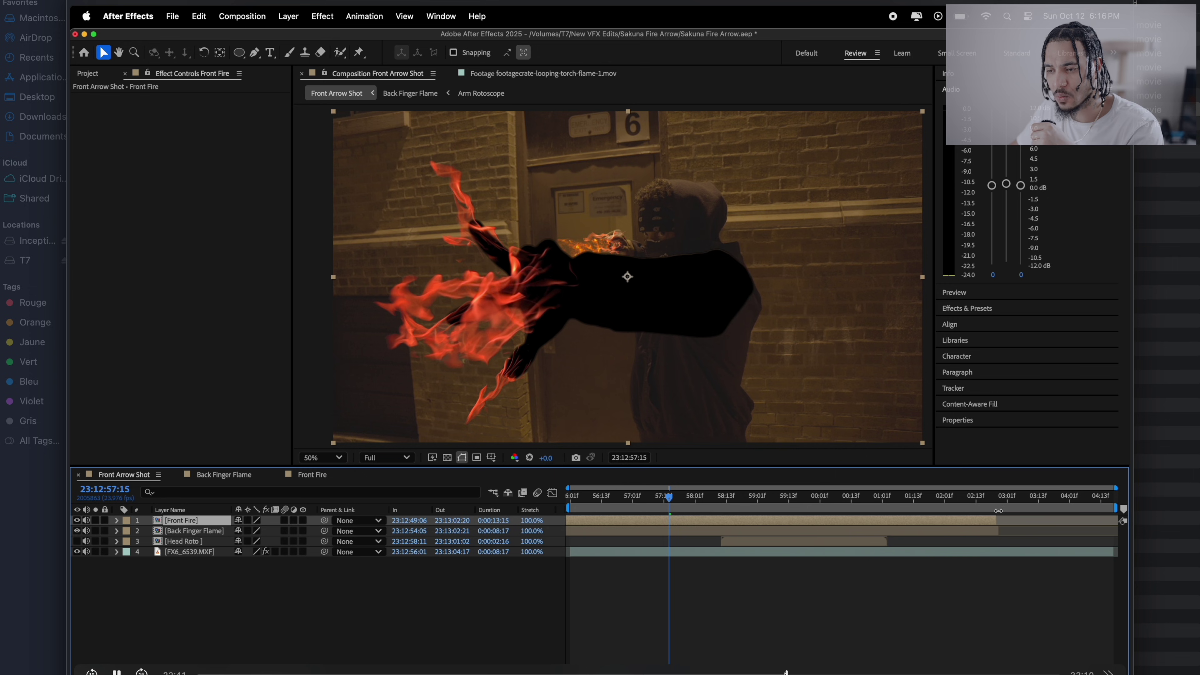
- Set the Front Fire layer's blending mode to Screen and check the fire composite at another frame
right_click(198, 520)
click(369, 262)
right_click(198, 520)
mouse_move(231, 461)
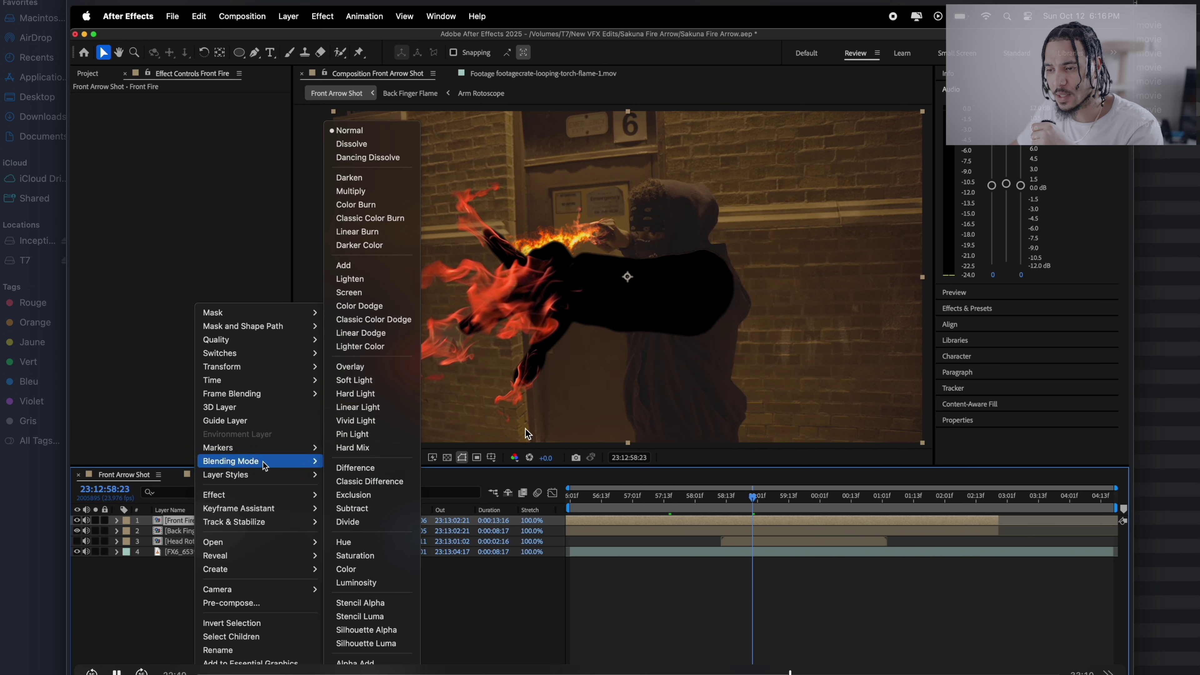
click(369, 292)
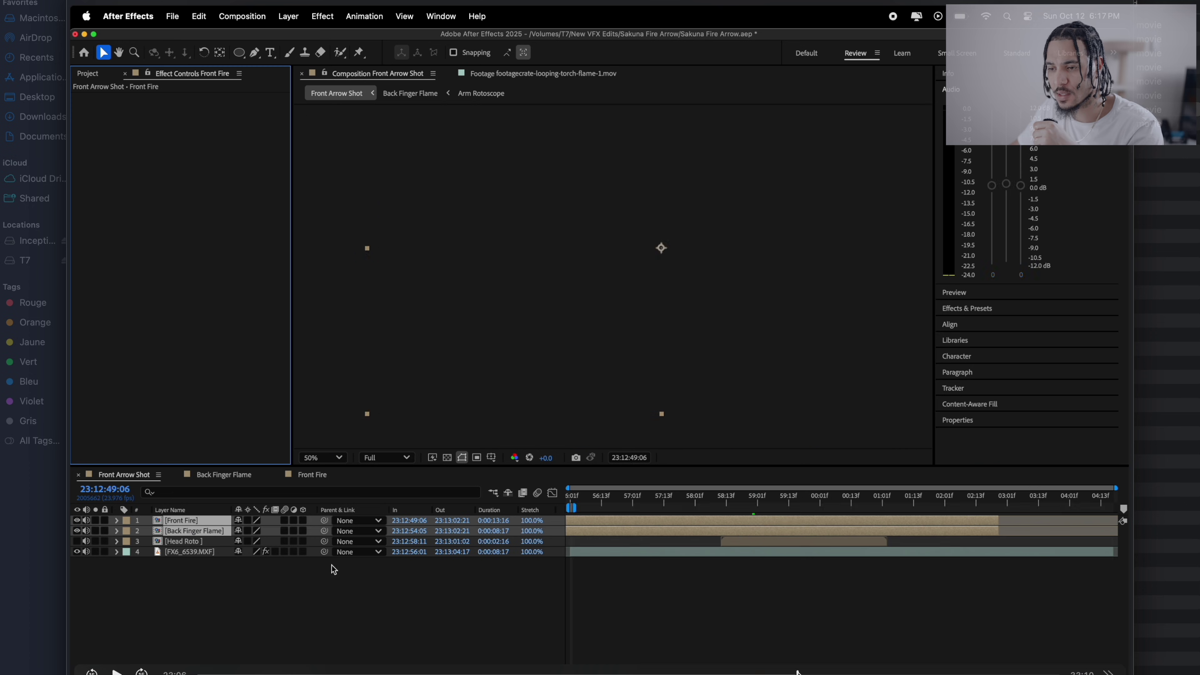
click(789, 496)
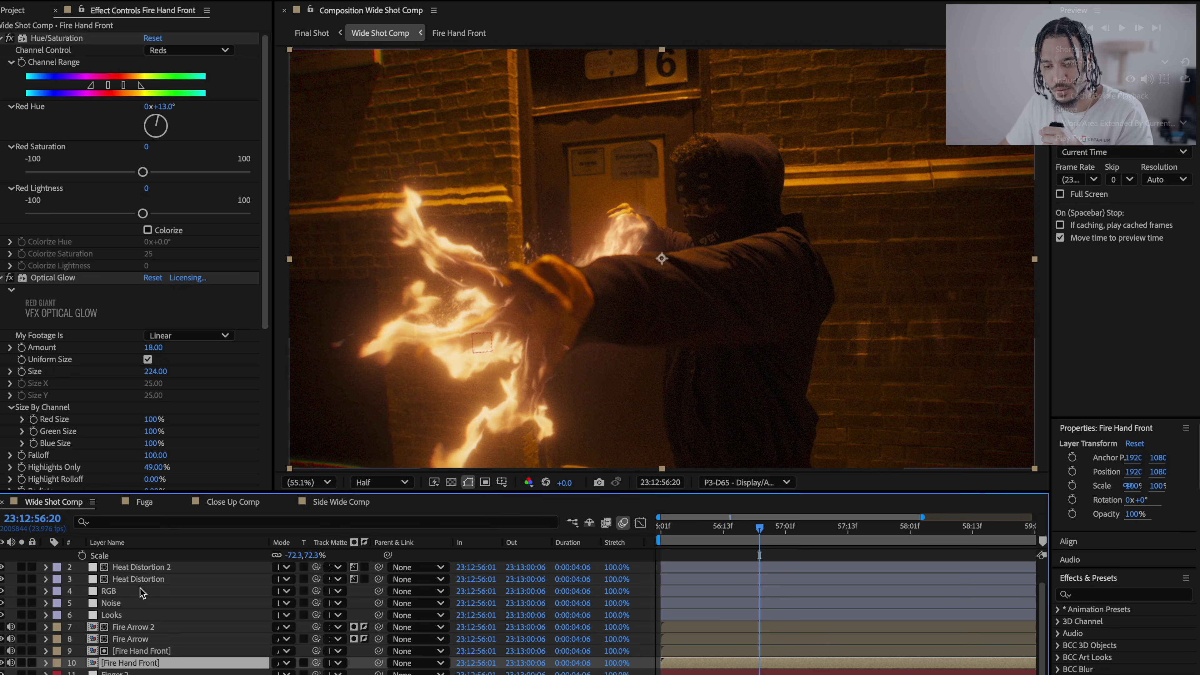
- Review the effects on the Heat Distortion 2, Fire Arrow 2 and both Fire Hand Front layers in Wide Shot Comp
click(176, 571)
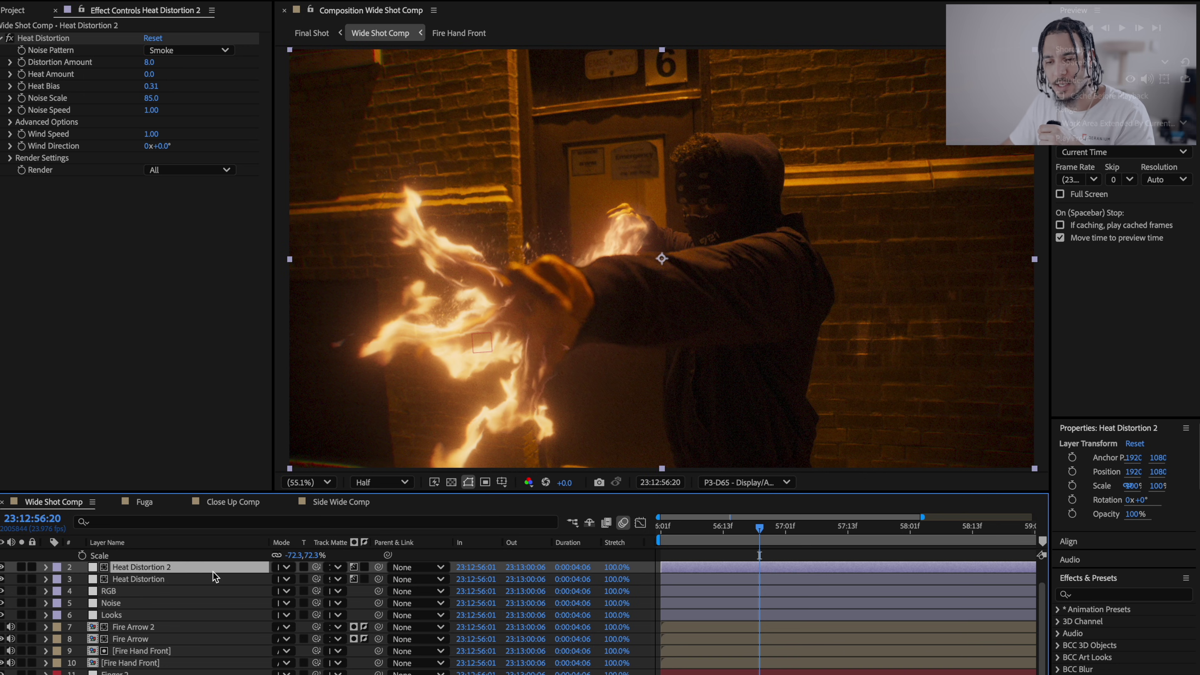
click(149, 630)
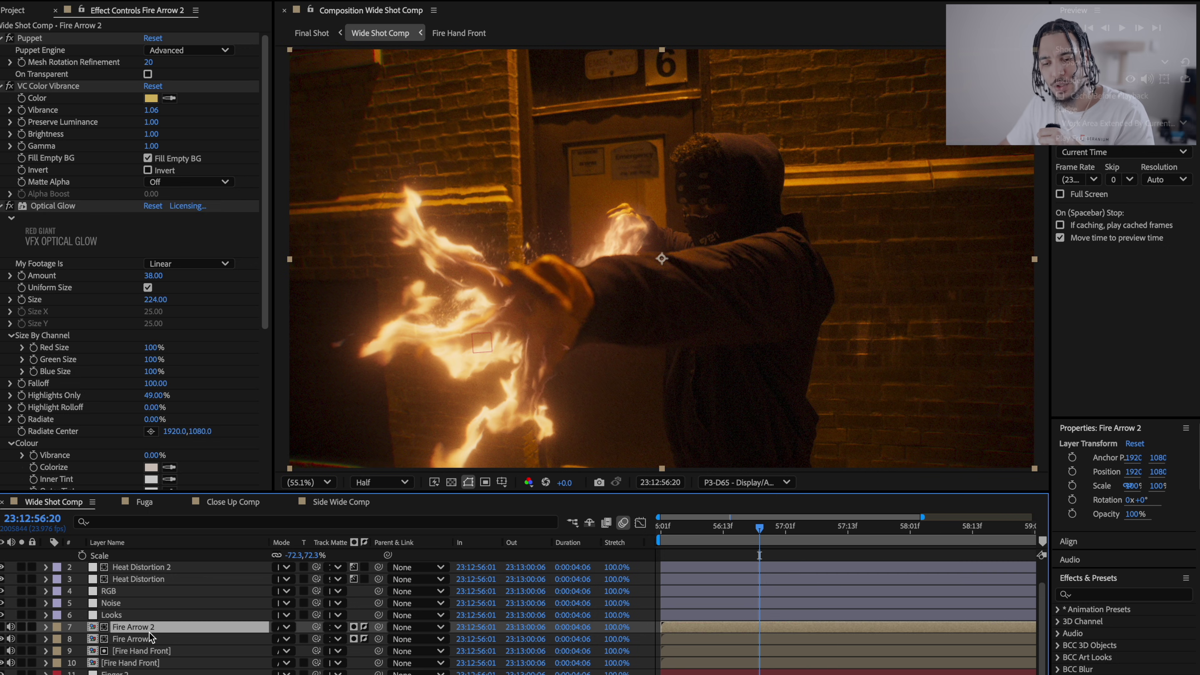
click(147, 663)
scroll(186, 311, down, 5)
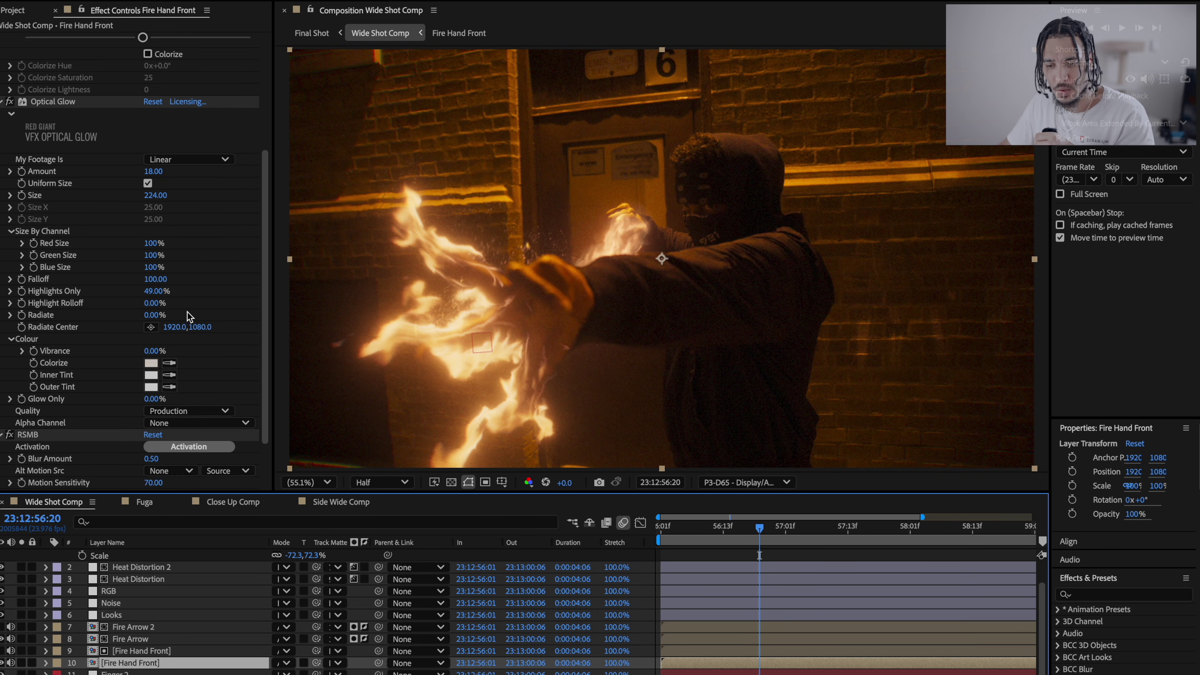
click(150, 654)
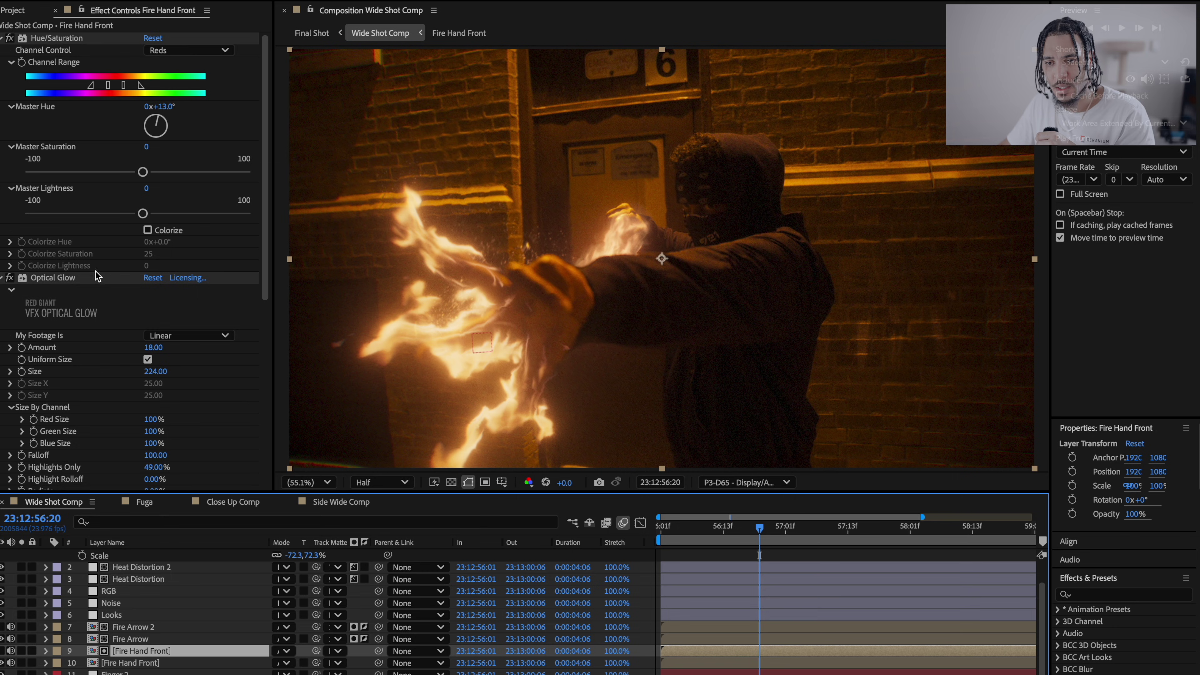
scroll(107, 284, down, 6)
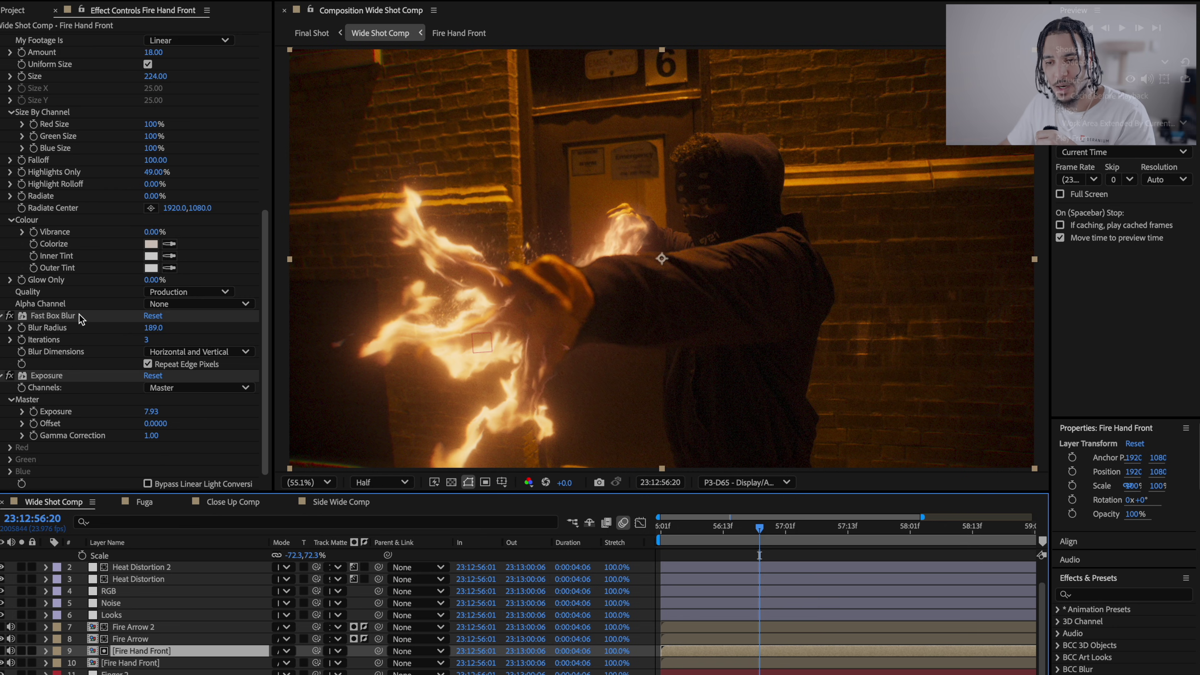
- Solo the blurred Fire Hand Front layer and try a Fast Box Blur radius of 240
click(21, 651)
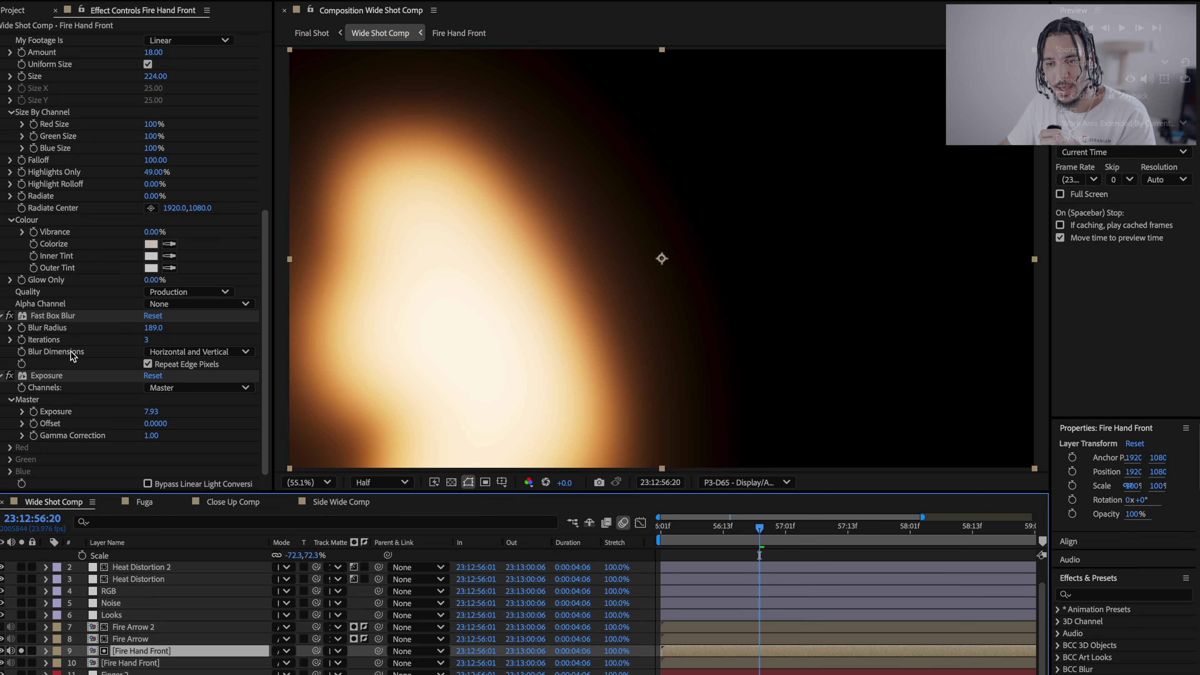
drag(153, 327, 125, 322)
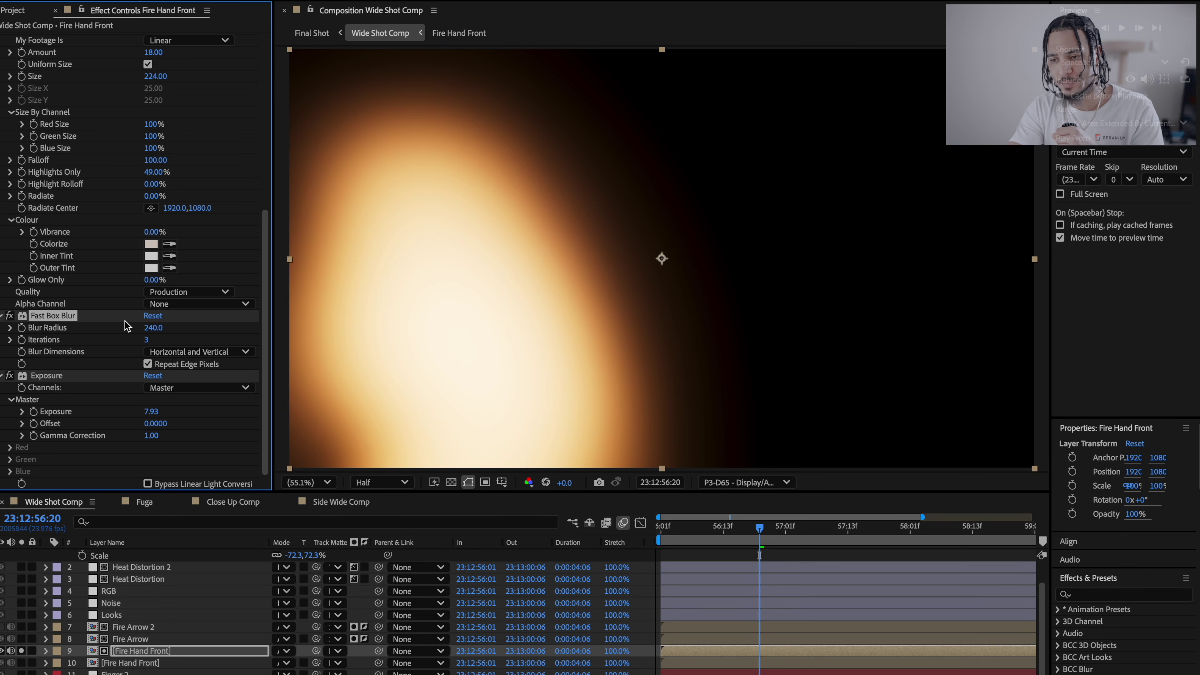
key(ctrl+z)
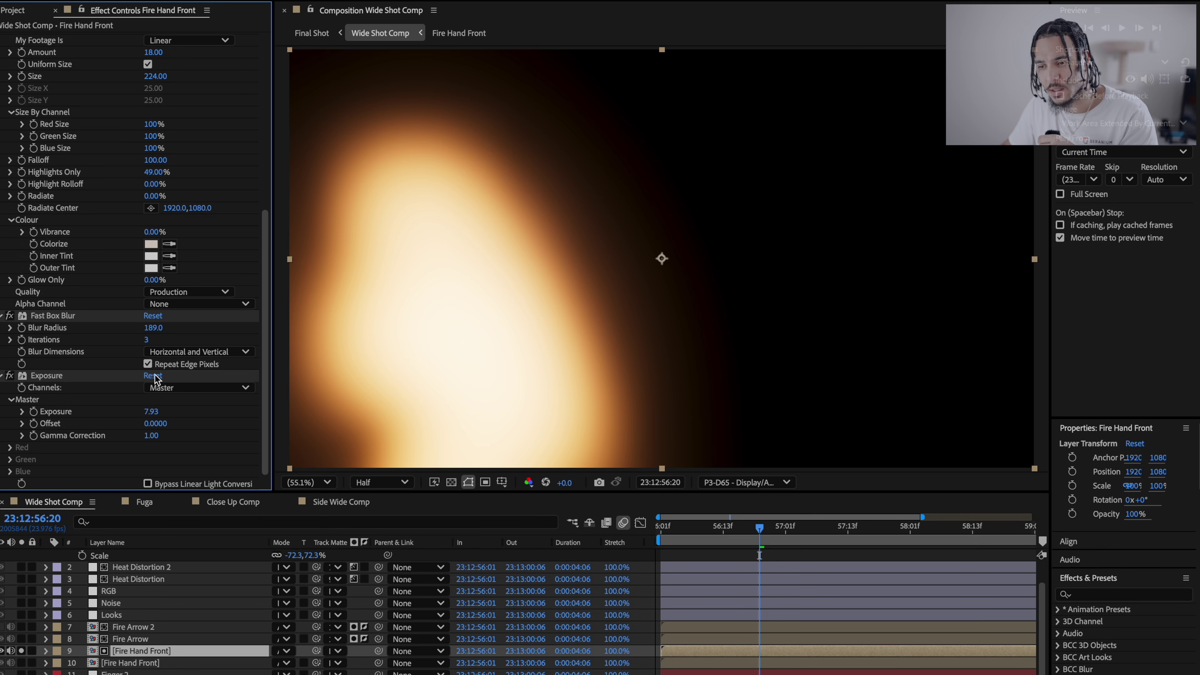
- Try a lower Exposure value on the blurred Fire Hand Front layer, undo it and unsolo the layer
mouse_move(152, 411)
mouse_down()
mouse_move(97, 411)
mouse_move(150, 413)
mouse_up()
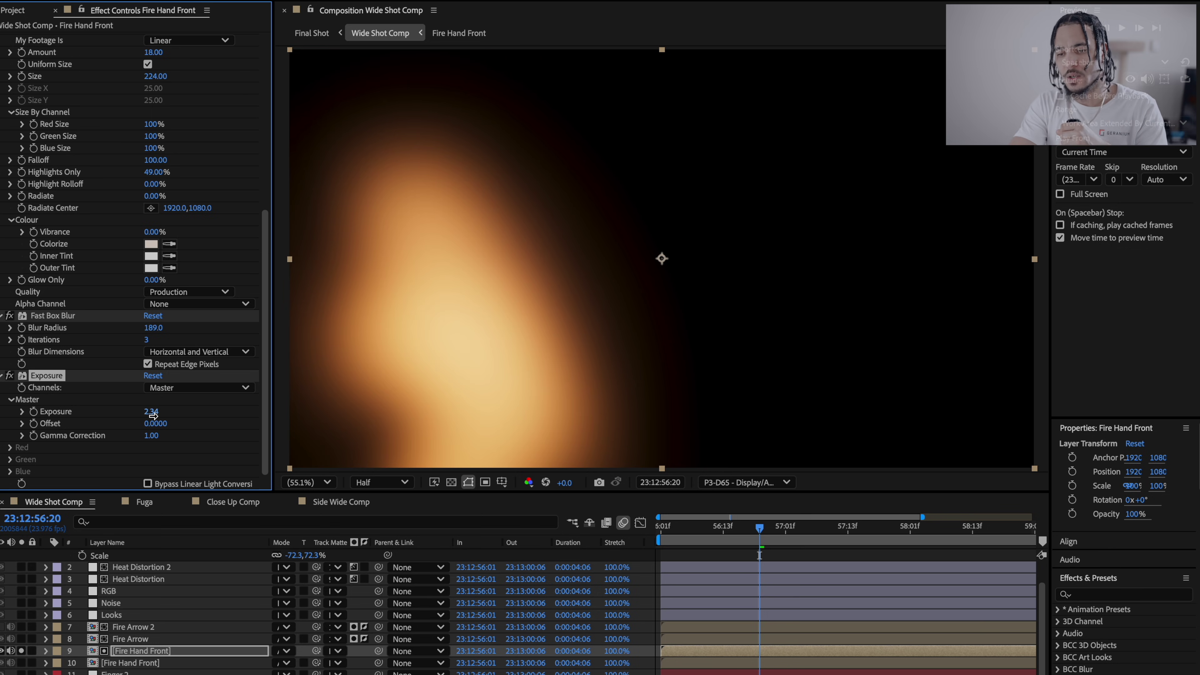
key(ctrl+z)
key(ctrl+z)
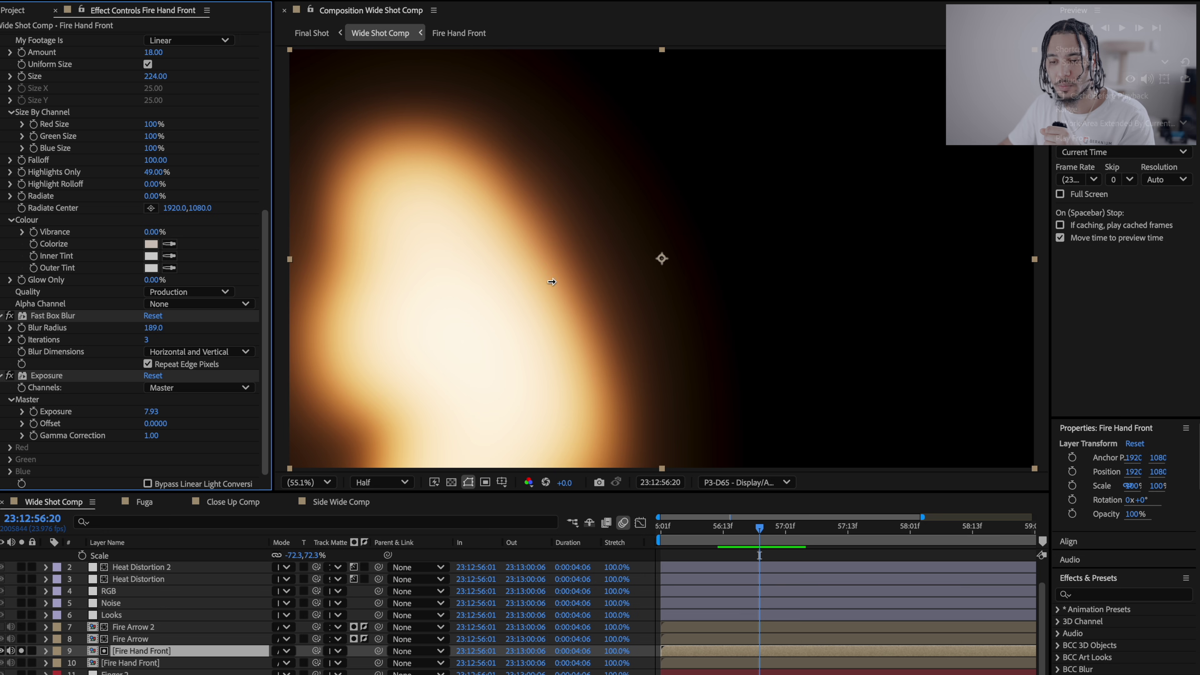
click(21, 651)
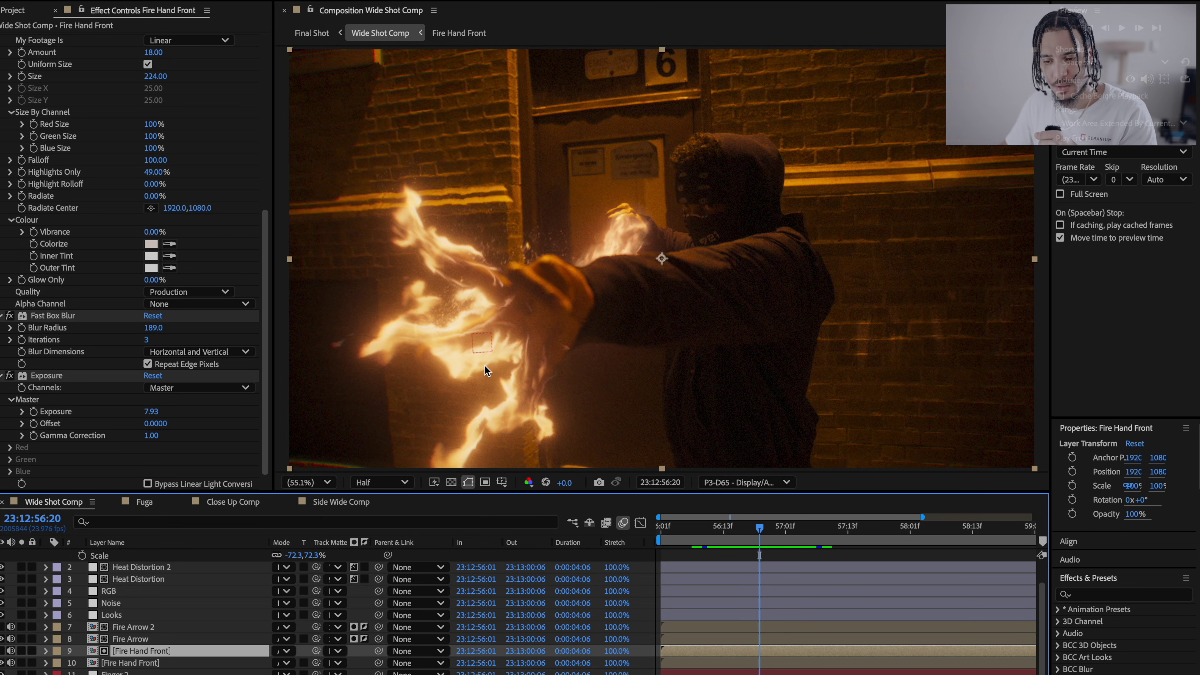
- Review the effects on the Looks, Noise and RGB adjustment layers in Wide Shot Comp
click(139, 614)
click(139, 602)
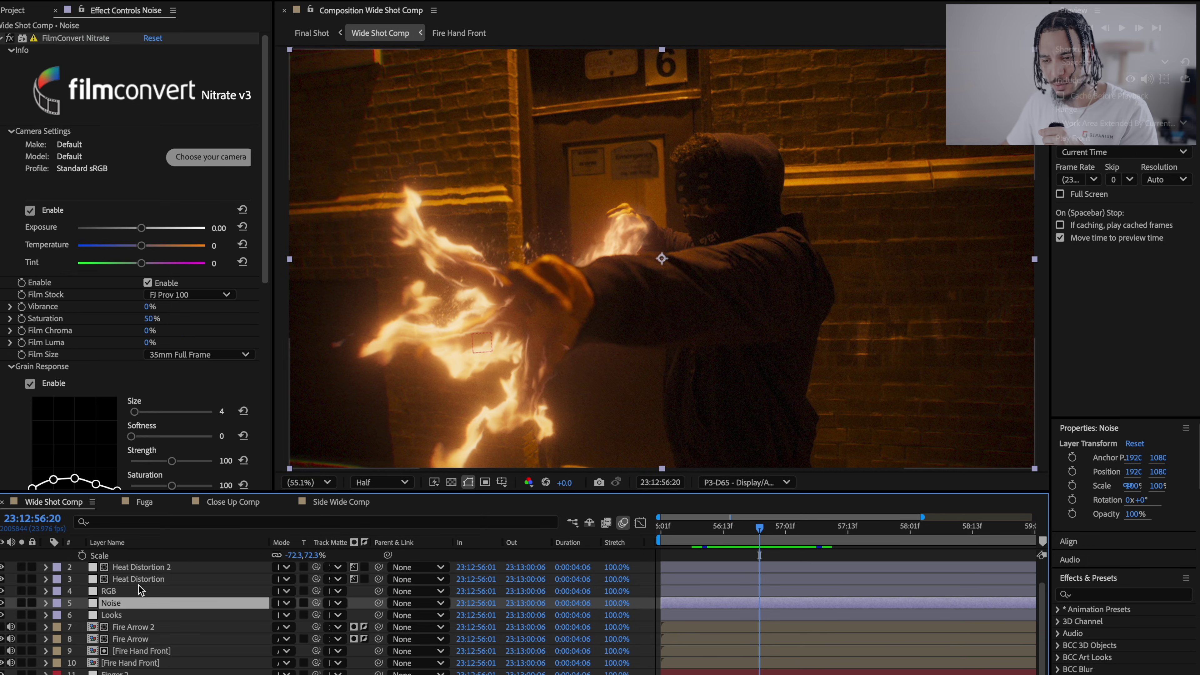
click(139, 591)
click(104, 528)
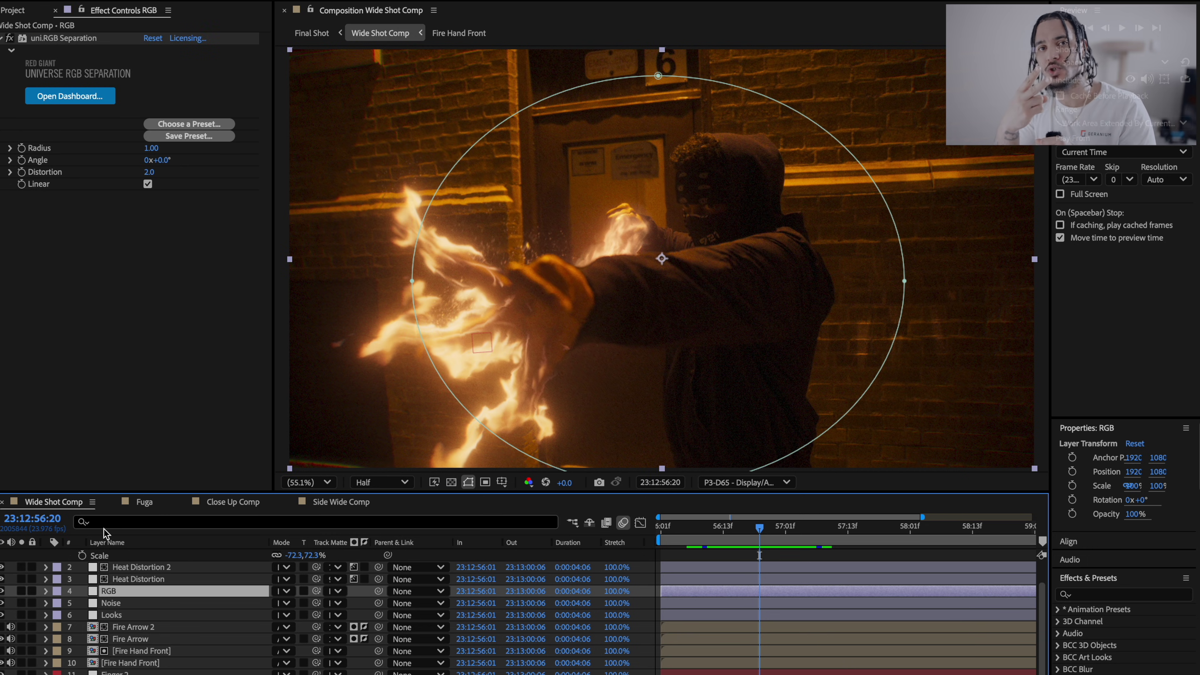
- Place Close Up Comp directly after Wide Shot Comp among the open timelines and play through its fire shot
drag(232, 502, 129, 501)
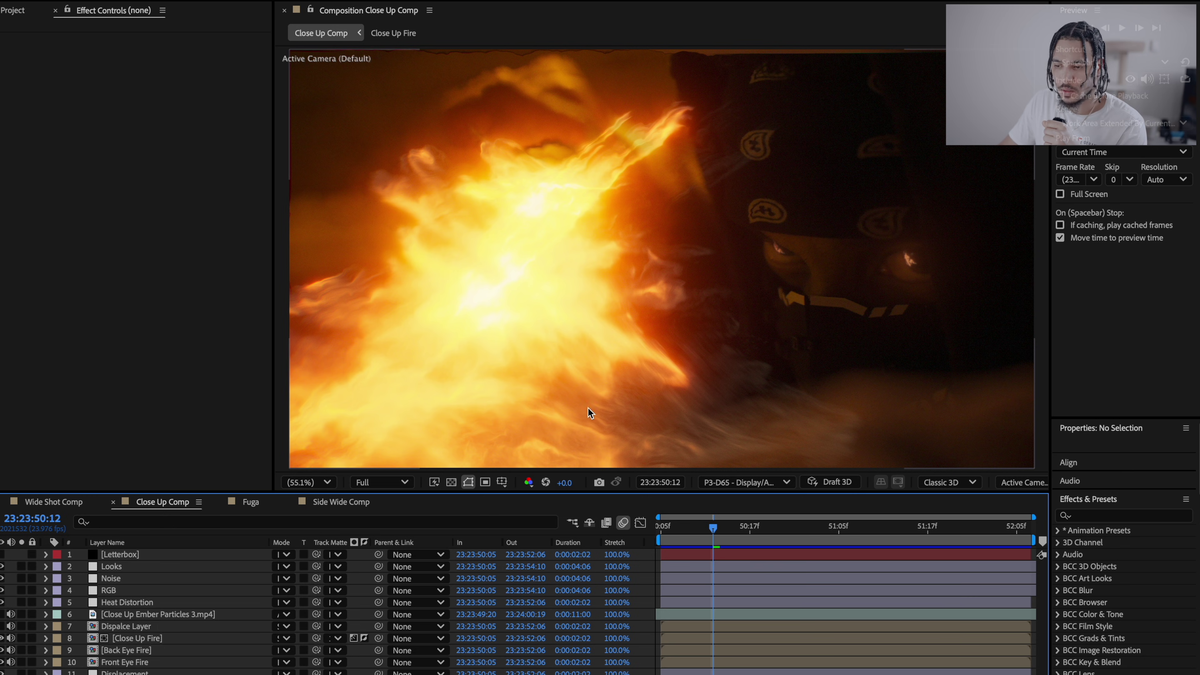
key(space)
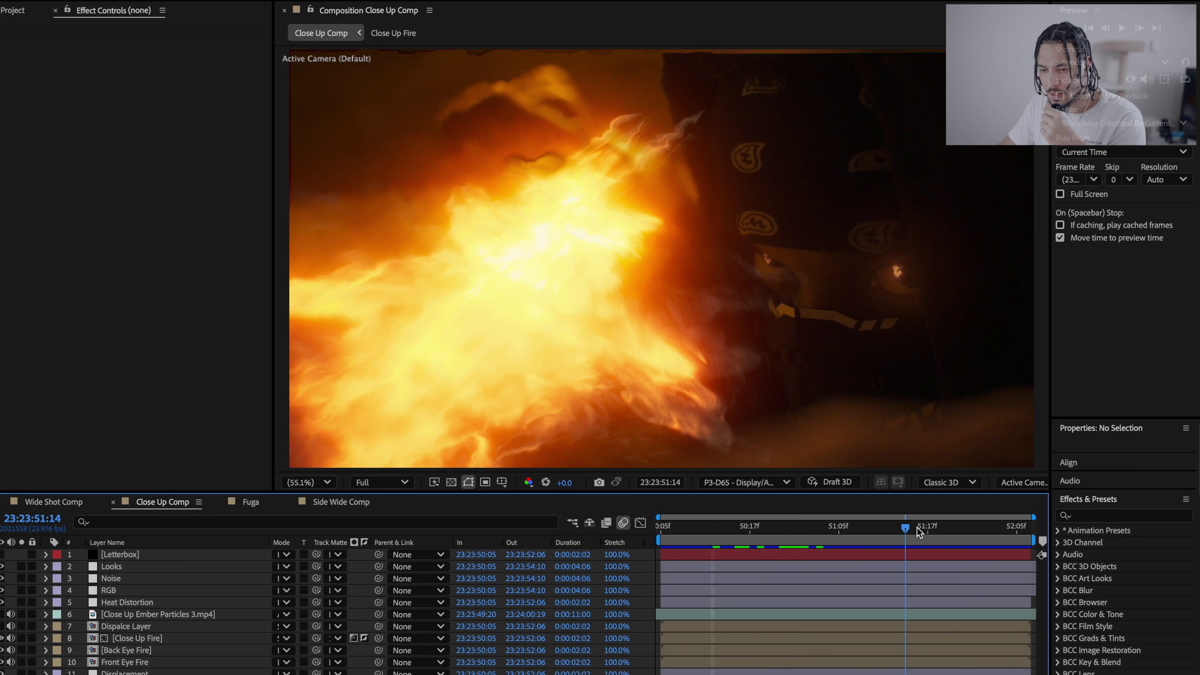
key(space)
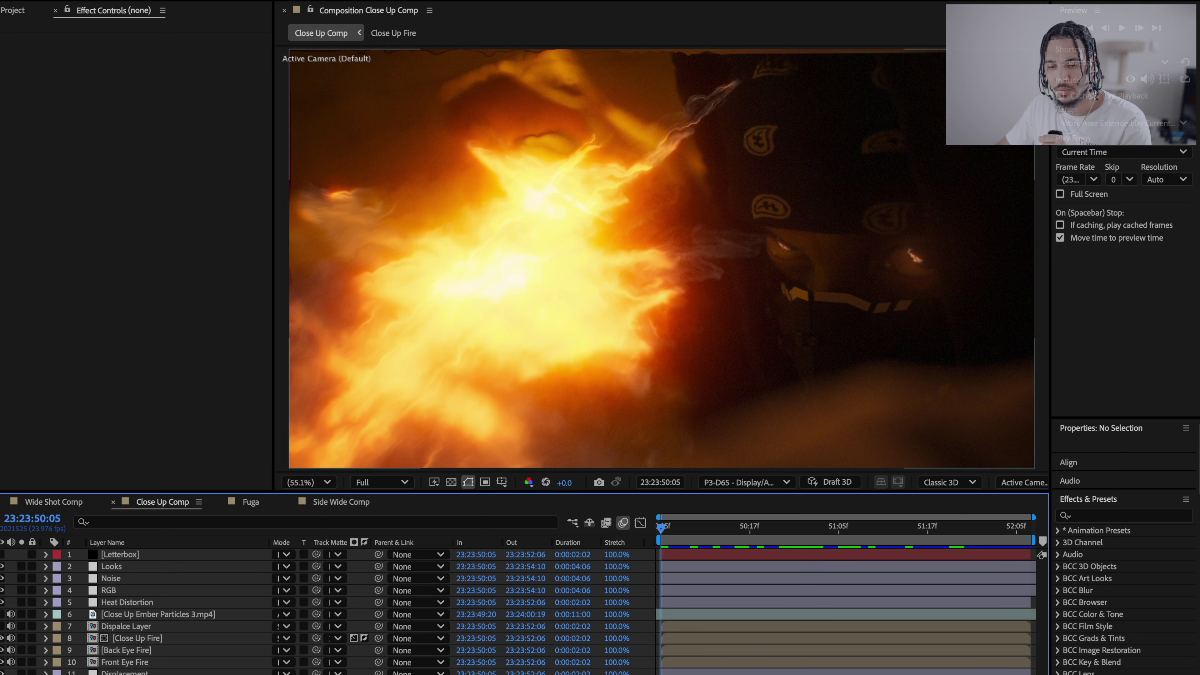
- Compare Close Up Comp with the fire layers hidden and shown, and inspect the Hand Matte and Front Eye Fire effects
click(10, 614)
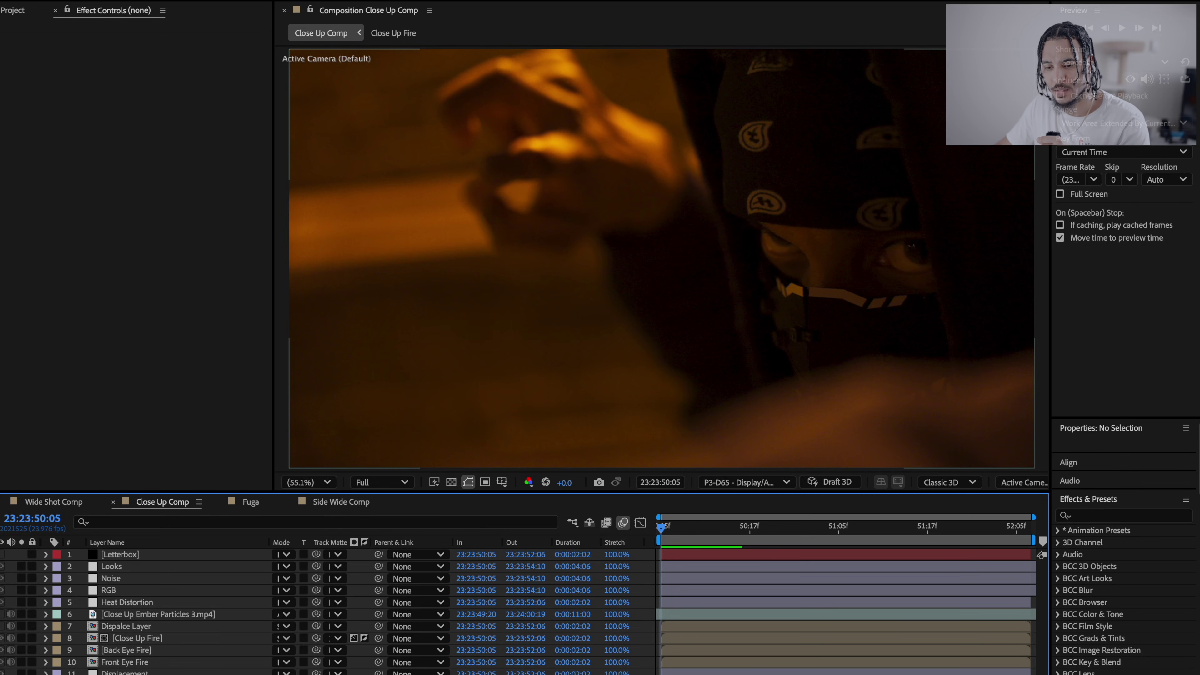
click(662, 258)
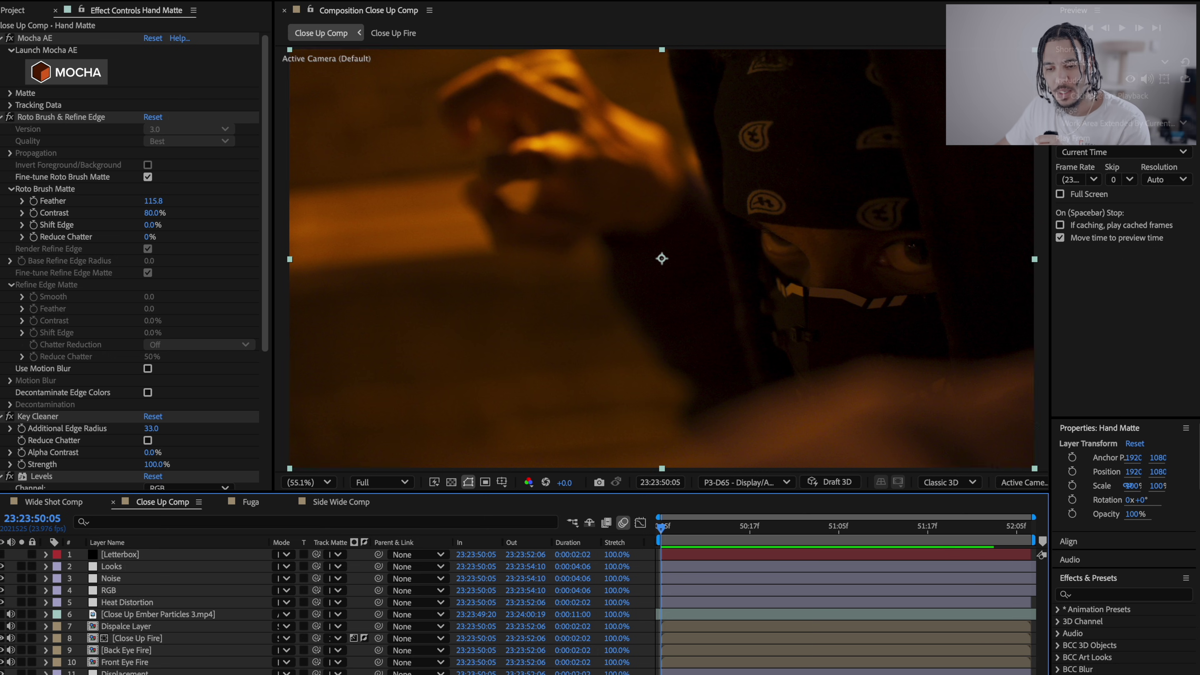
click(135, 663)
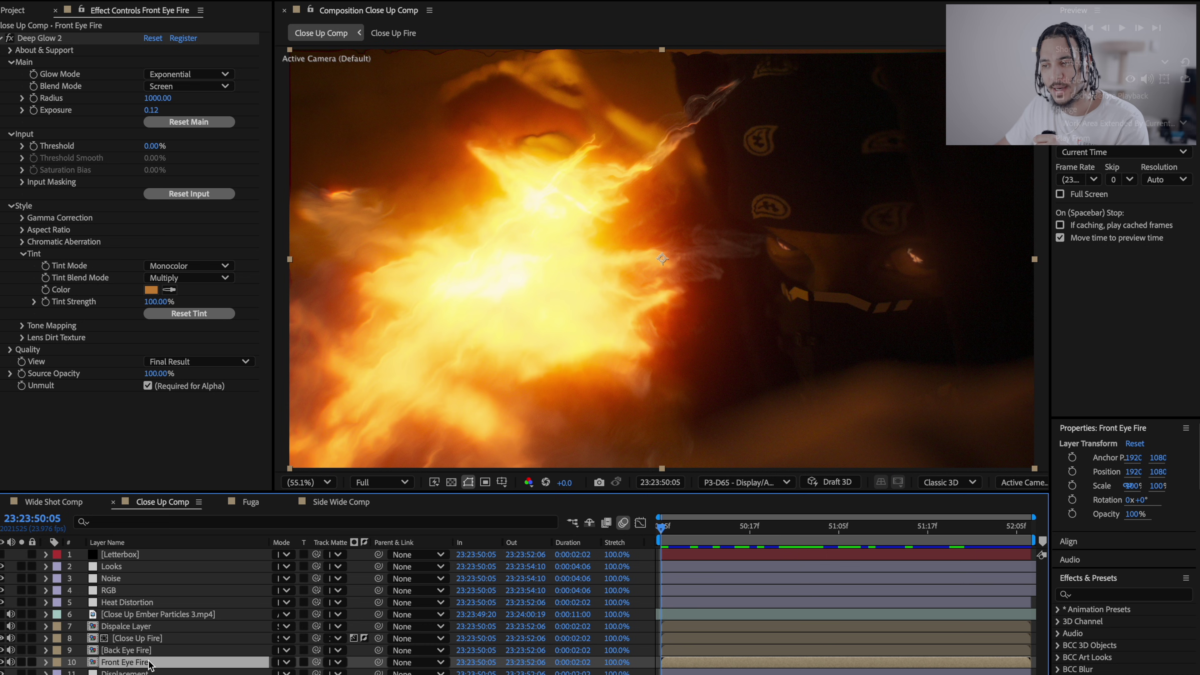
drag(691, 526, 809, 526)
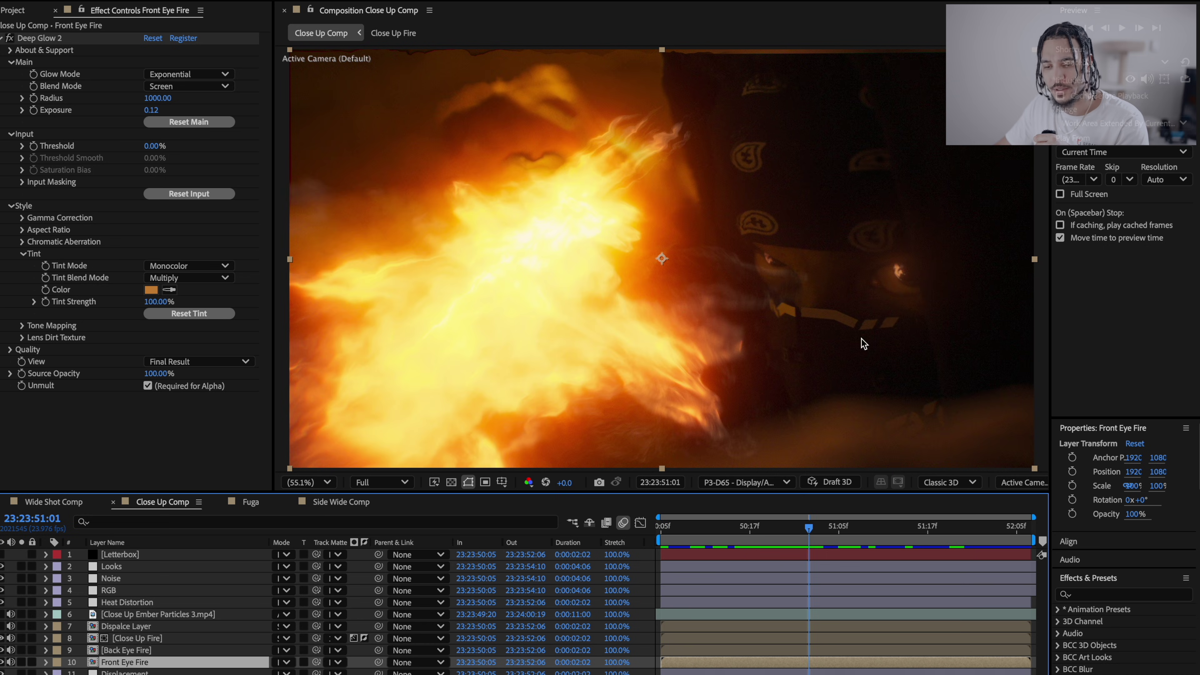
- Open the Front Eye Fire precomp and inspect the tracked Null 2 and the Eye Matte layer
double_click(126, 663)
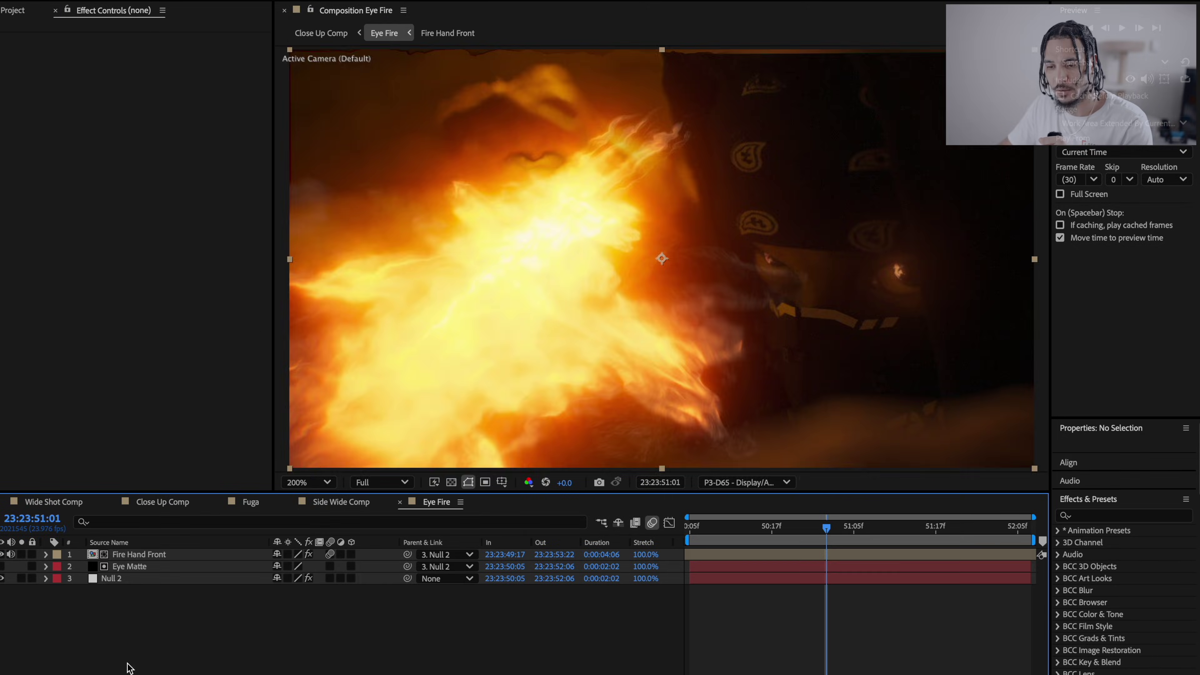
click(166, 579)
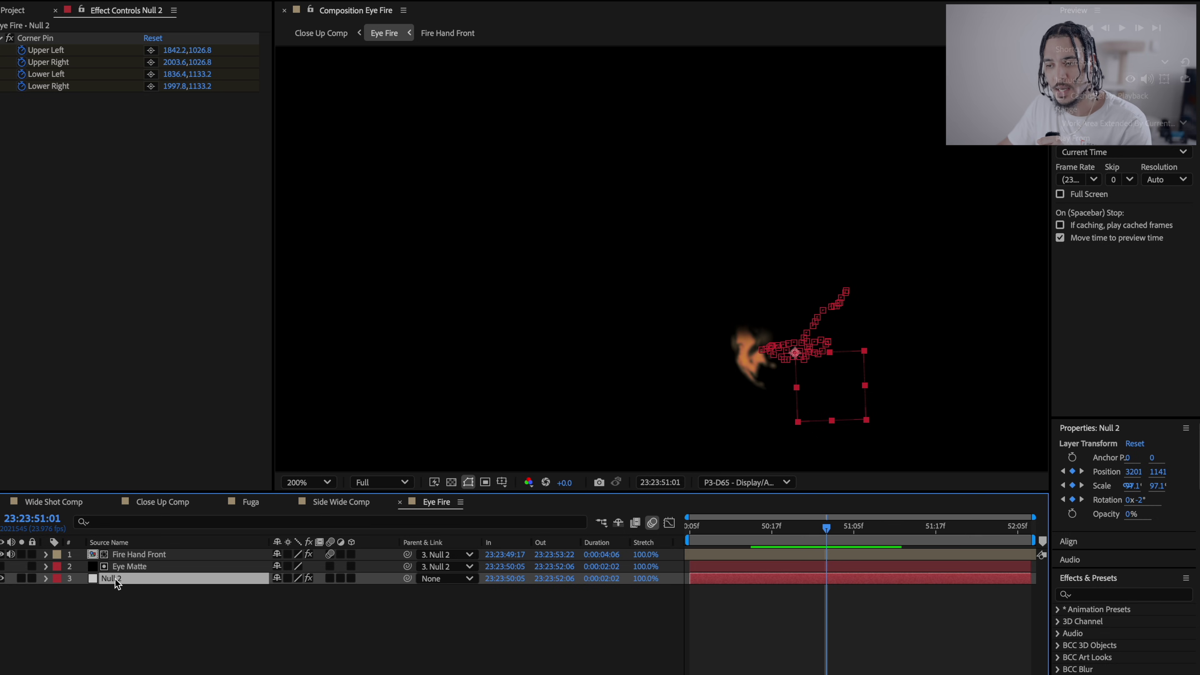
click(128, 568)
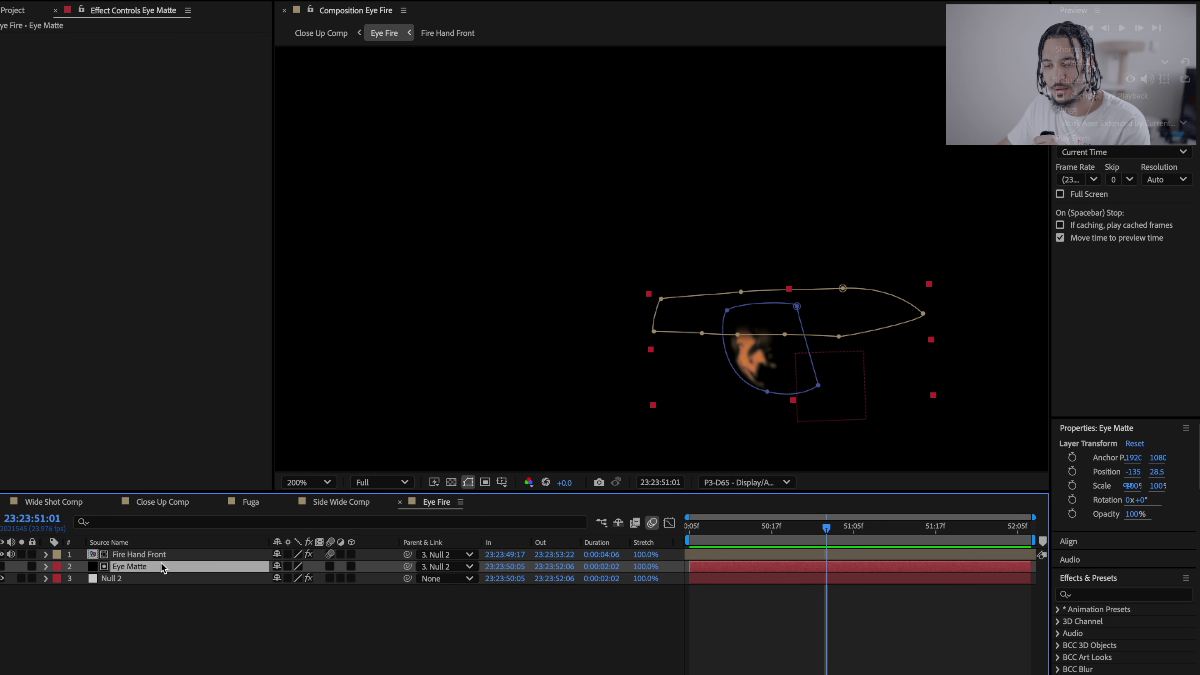
- Show the Eye Matte layer's mask properties and try a feather of 57 pixels on Mask 2
key(m)
key(m)
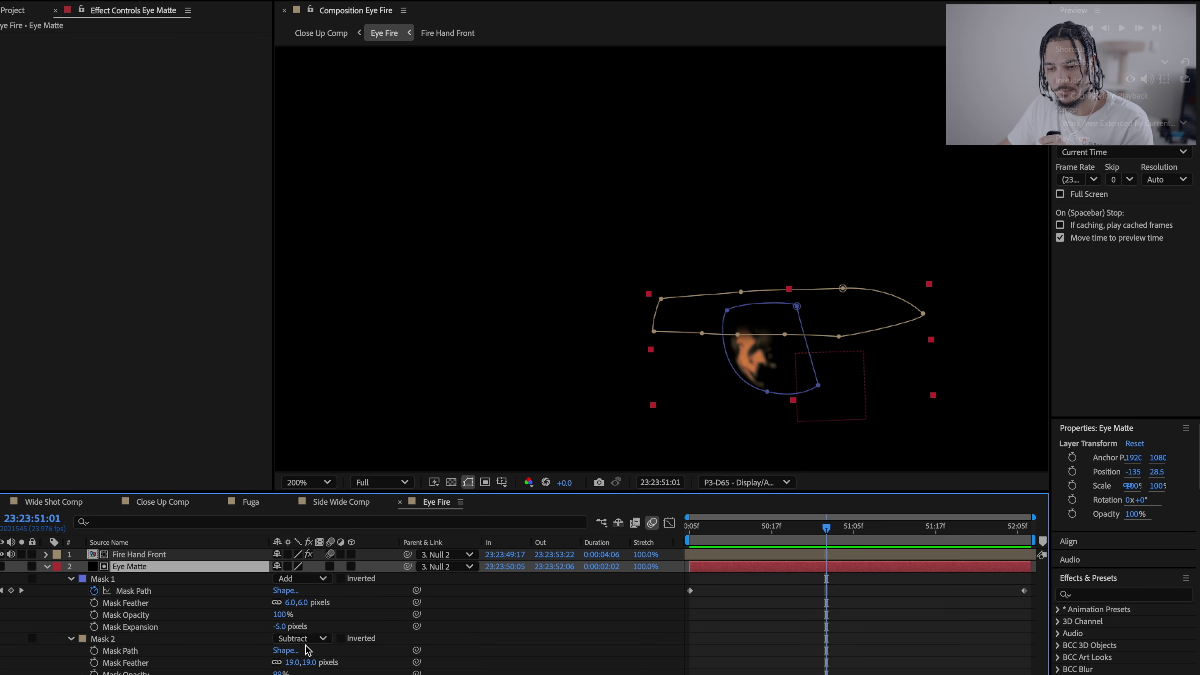
drag(294, 666, 170, 613)
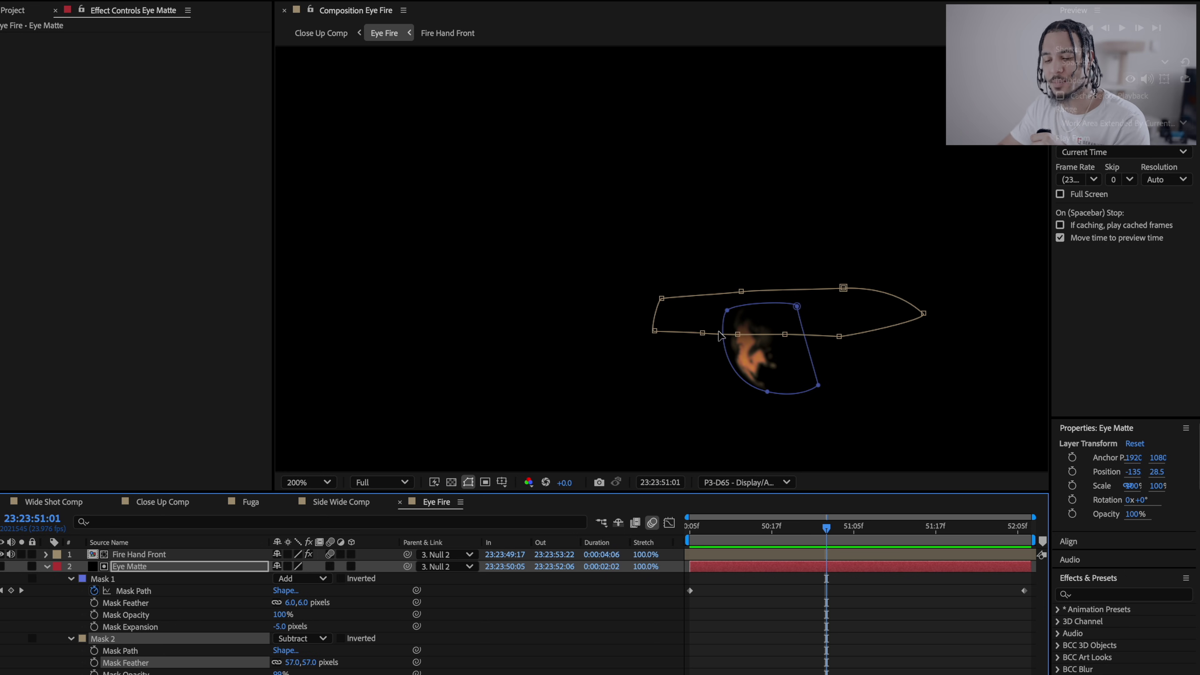
key(ctrl+z)
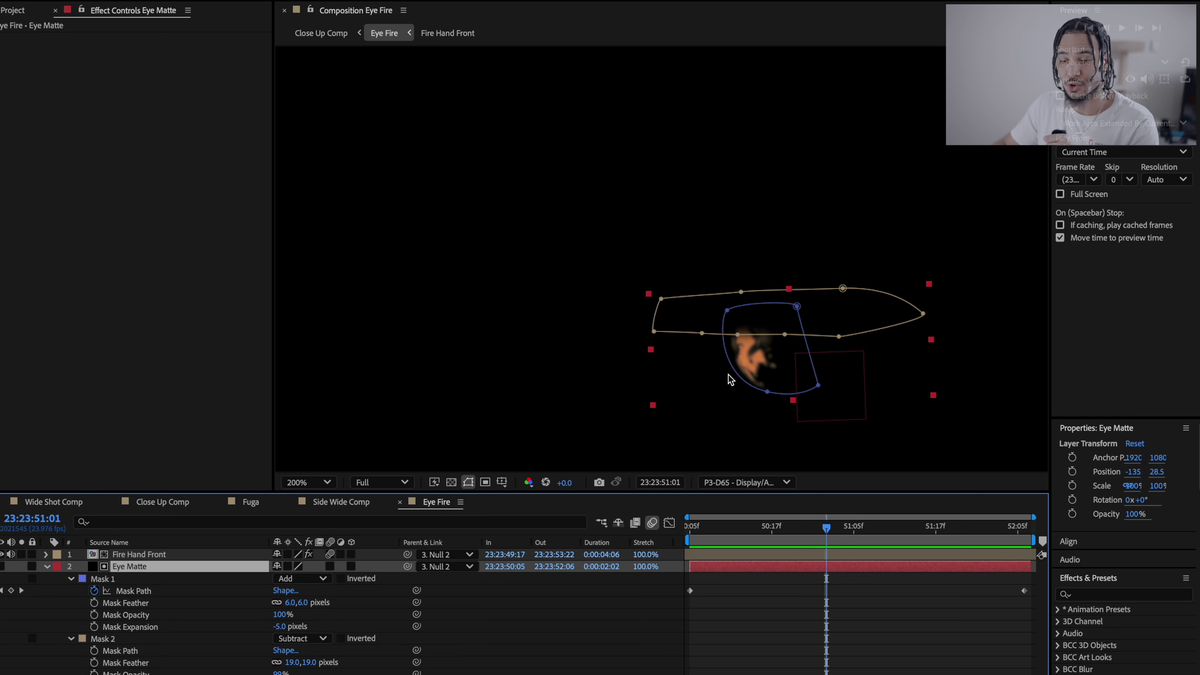
- Inspect the Fire Hand Front layer's effects and source precomp, scrub through its hand flames and return to Eye Fire
click(150, 555)
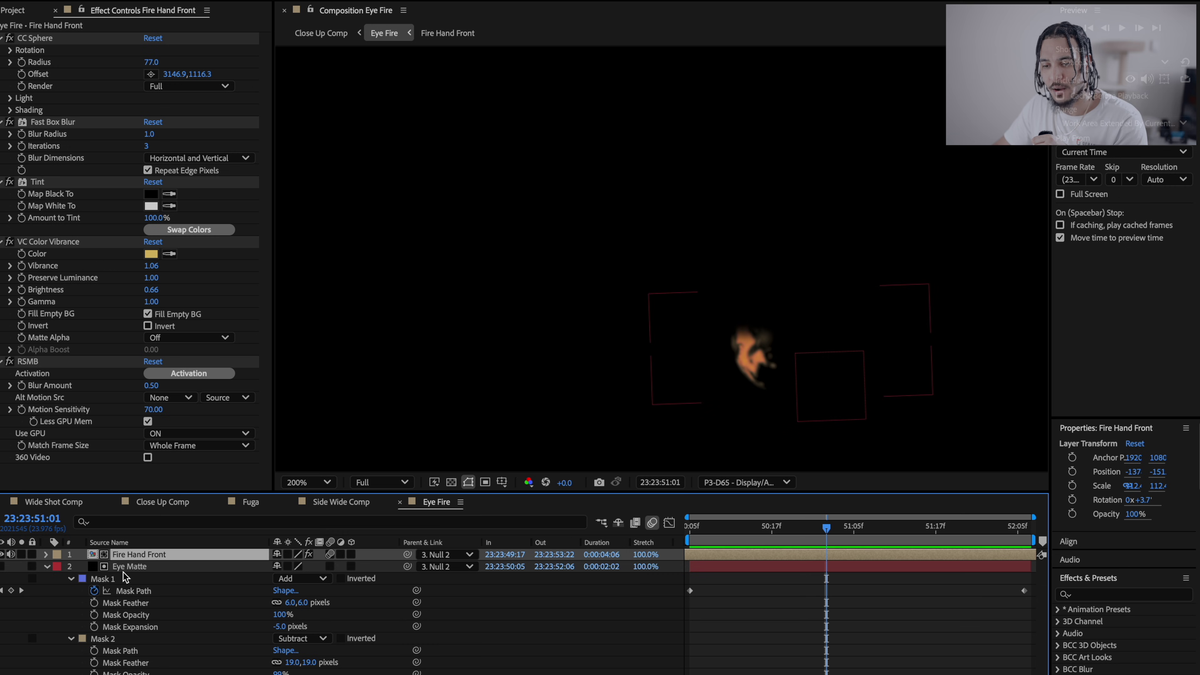
double_click(145, 554)
drag(787, 529, 822, 529)
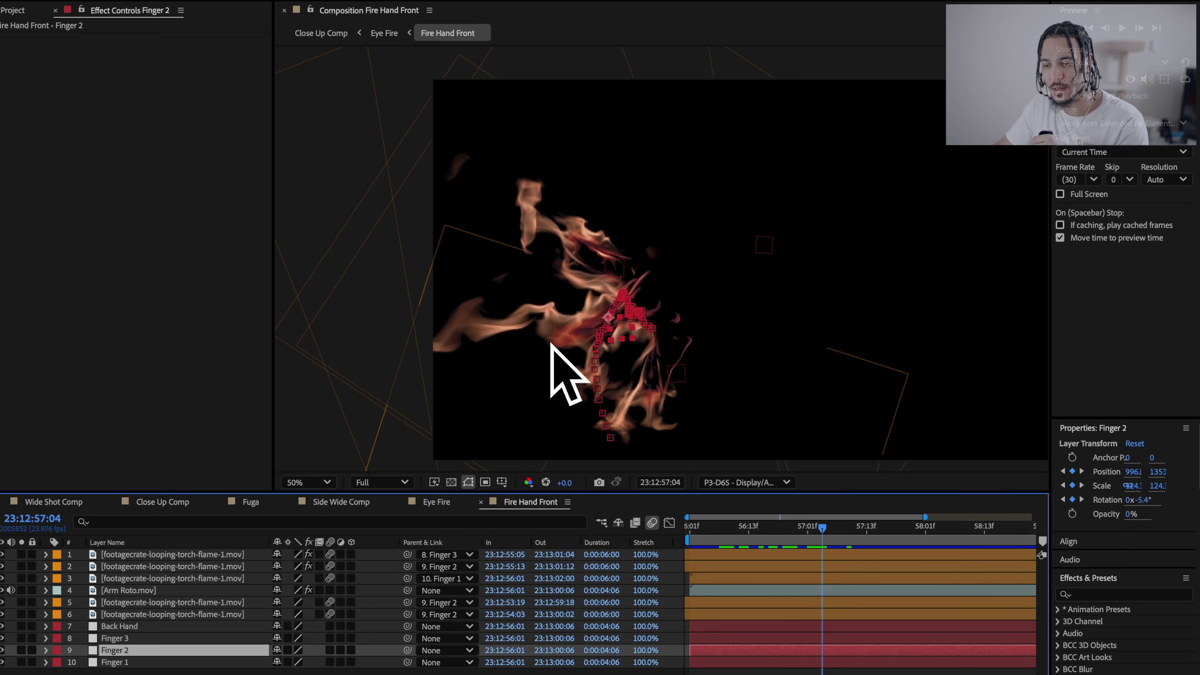
click(481, 502)
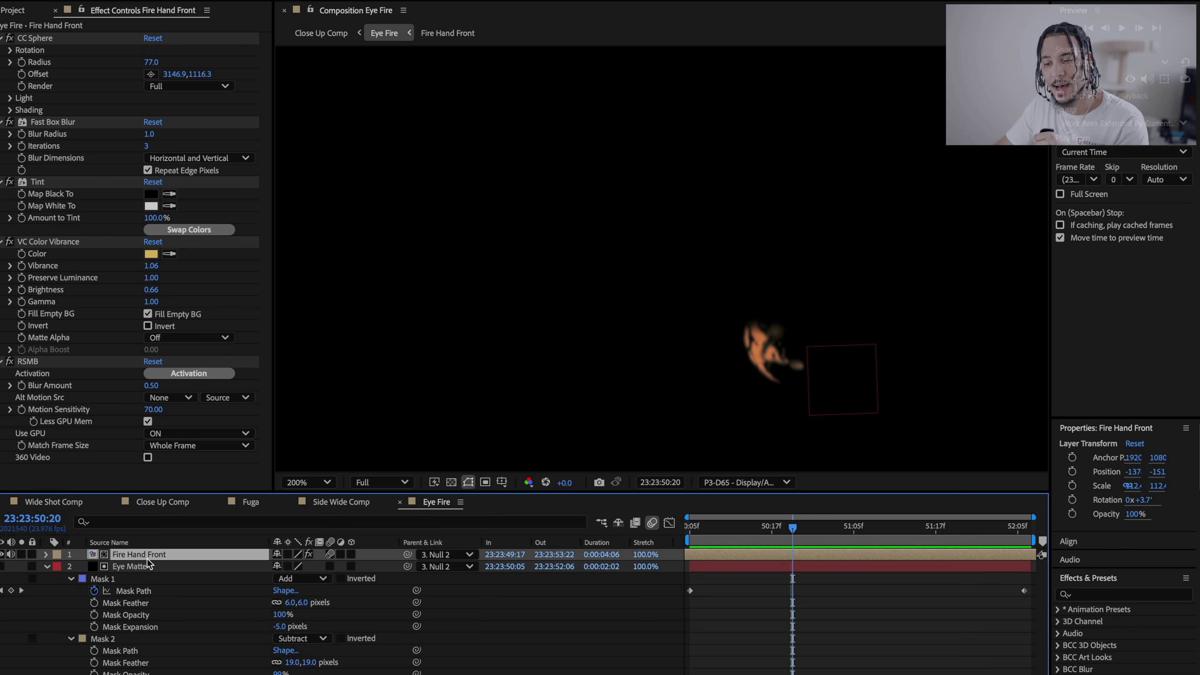
- Show the track matte settings of the Eye Fire layers and examine the CC Sphere shading options on Fire Hand Front
shift+click(142, 566)
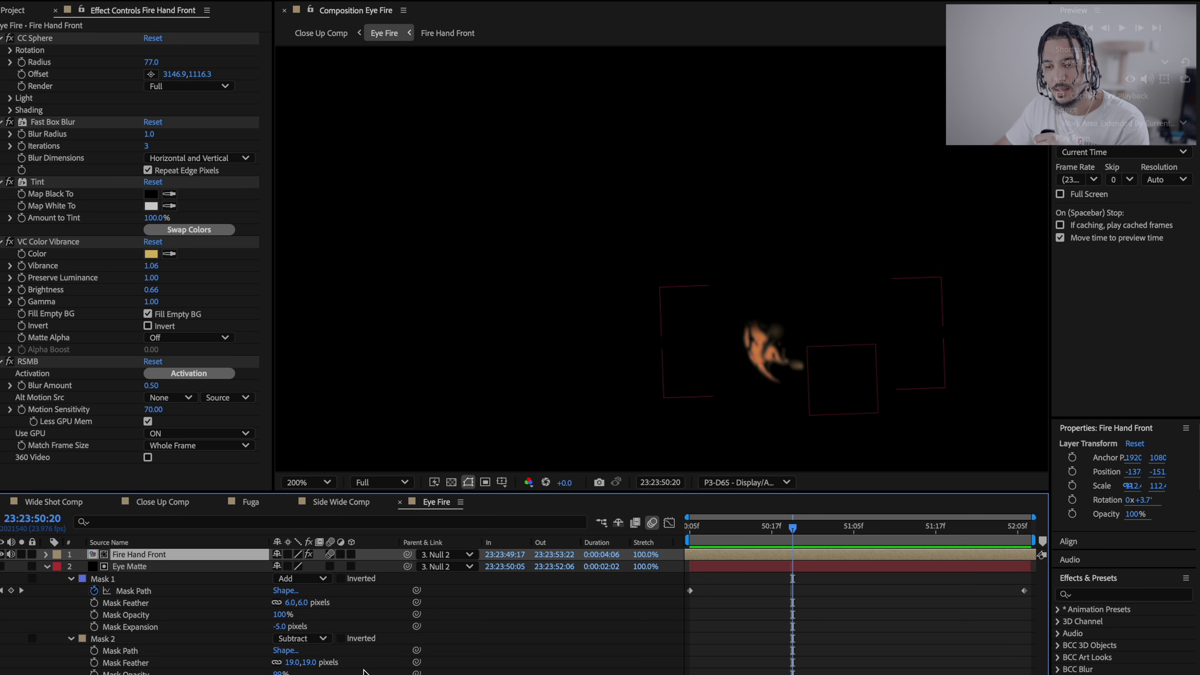
key(F4)
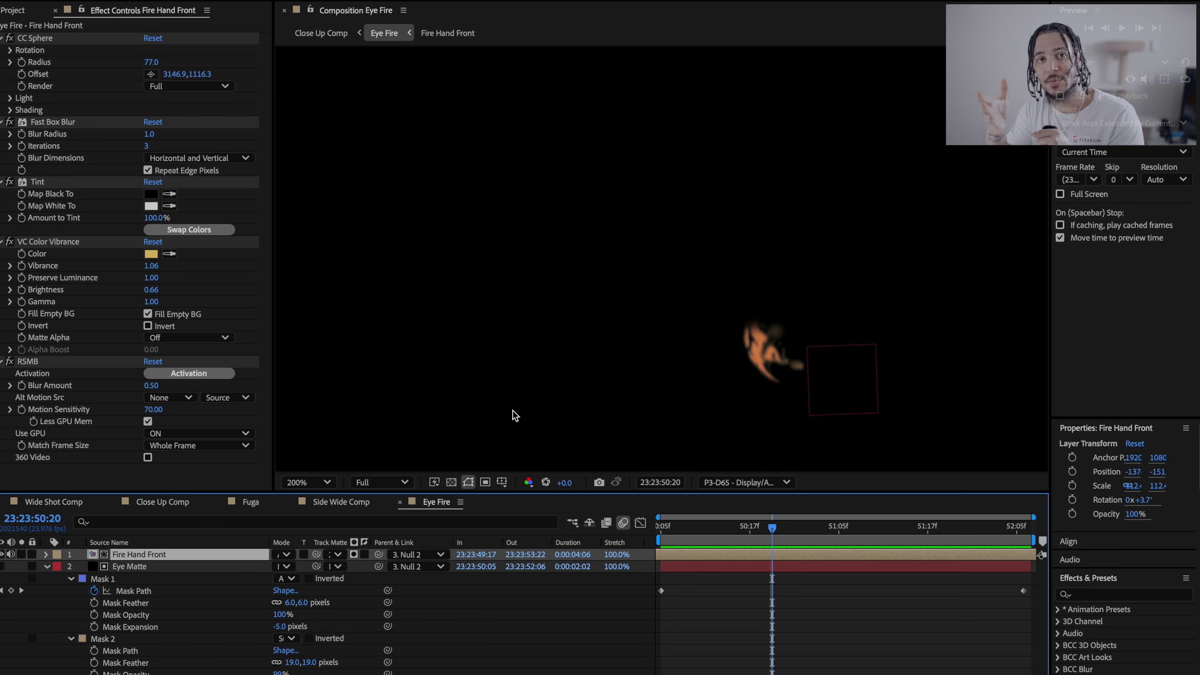
key(comma)
click(9, 109)
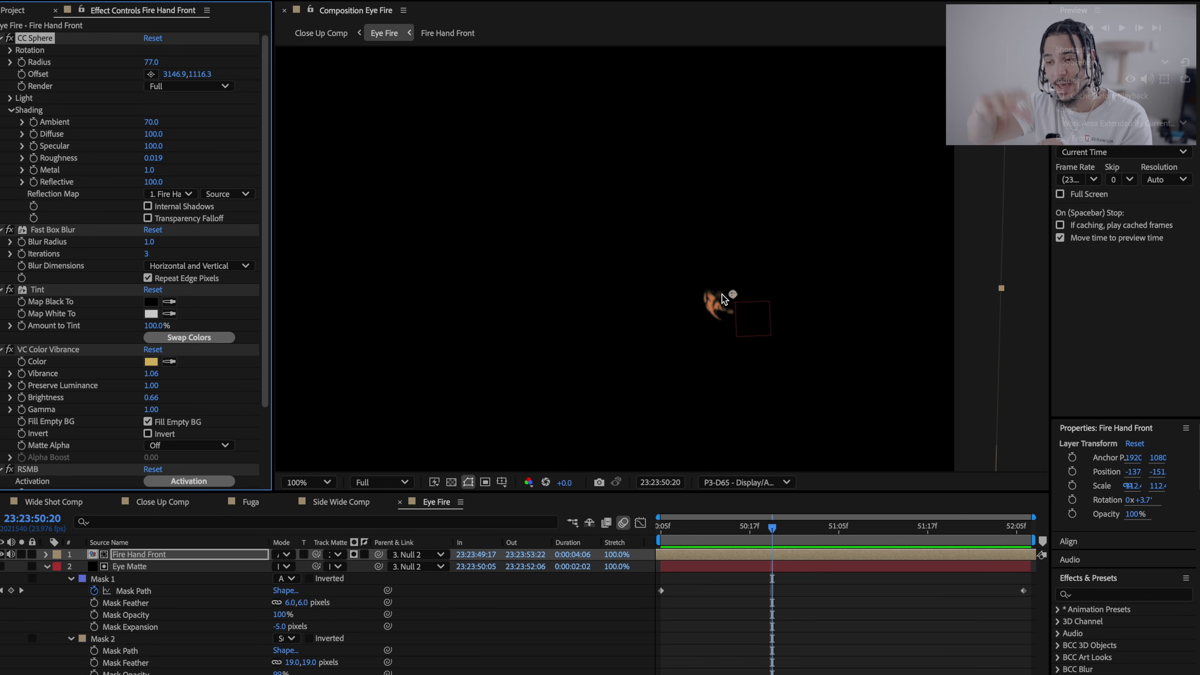
- Select the Eye Matte layer to show its mask outlines around the eye flame and return to Close Up Comp
click(158, 567)
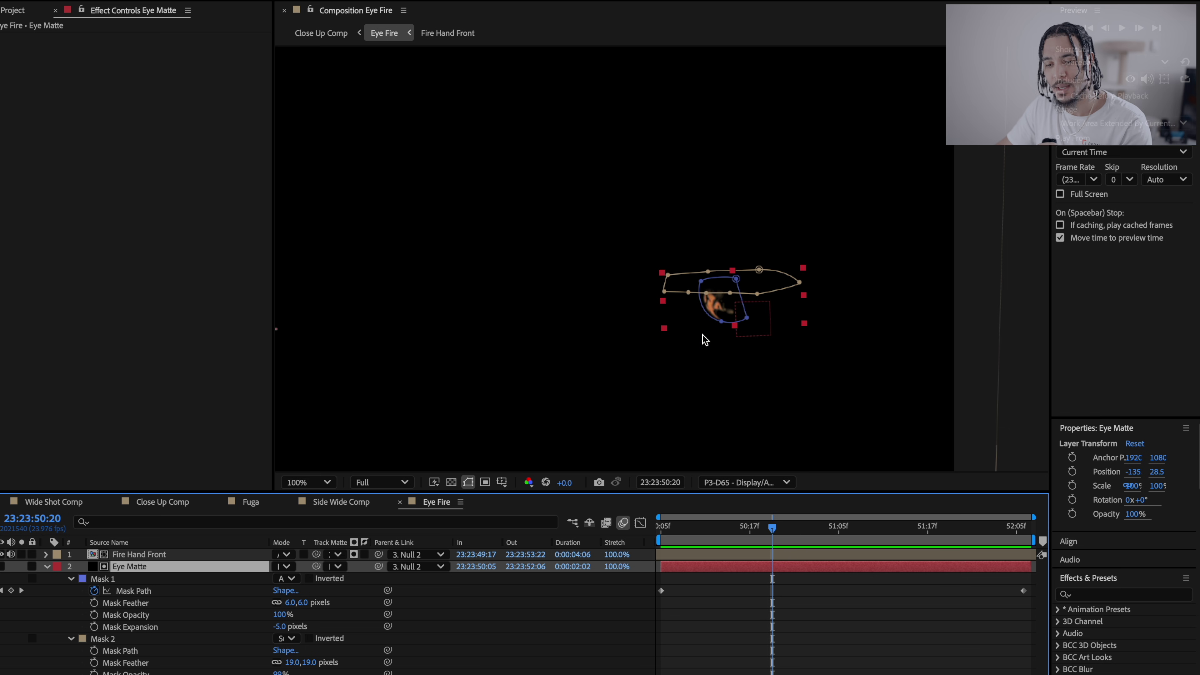
click(399, 501)
click(163, 501)
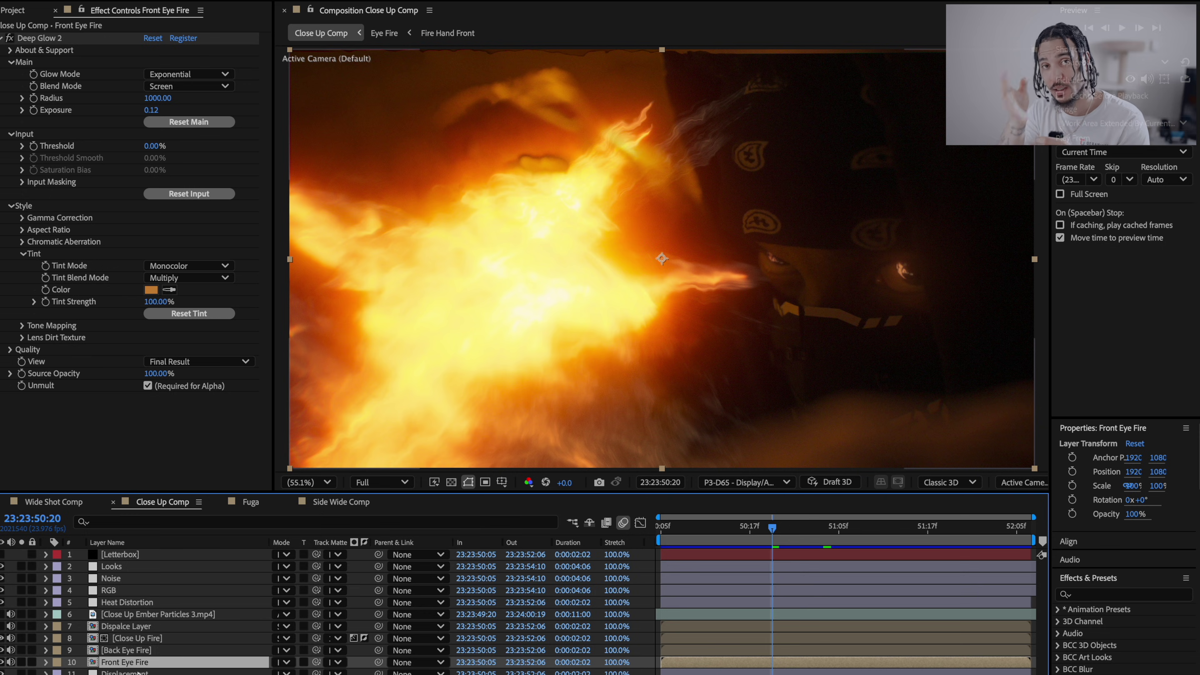
- Open the Close Up Fire precomp, go to its start, and toggle the top two Spirit Flame 14 layers to compare the layered flames
double_click(137, 639)
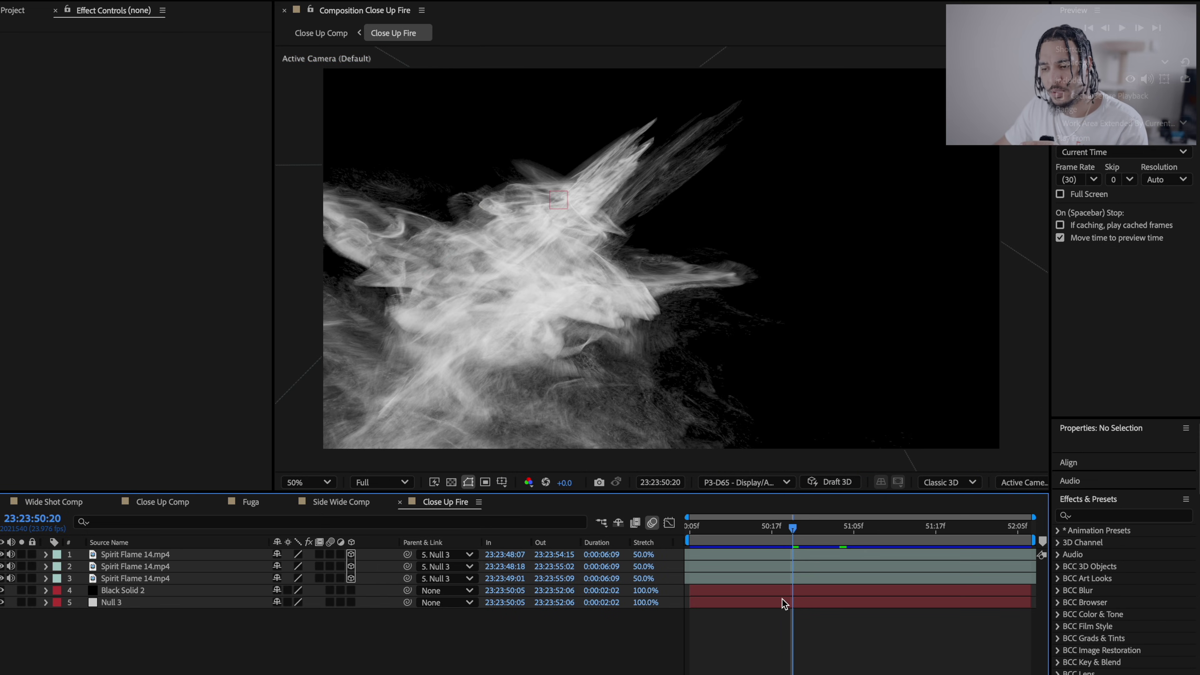
drag(766, 526, 679, 537)
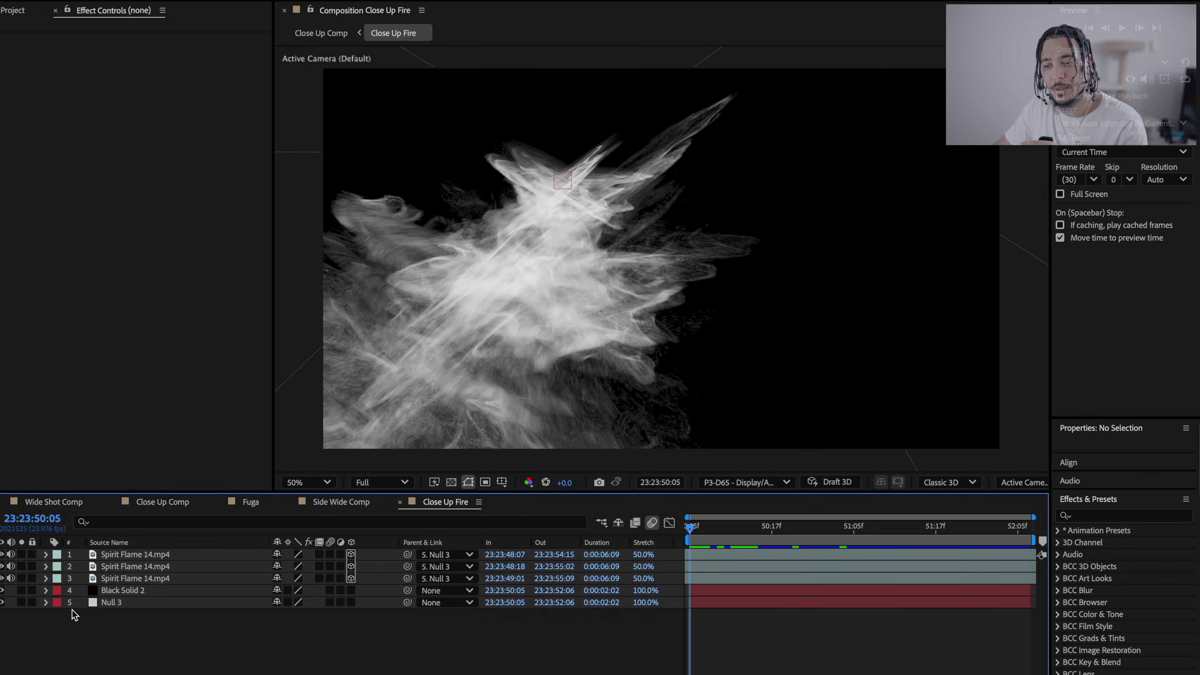
click(140, 567)
click(140, 555)
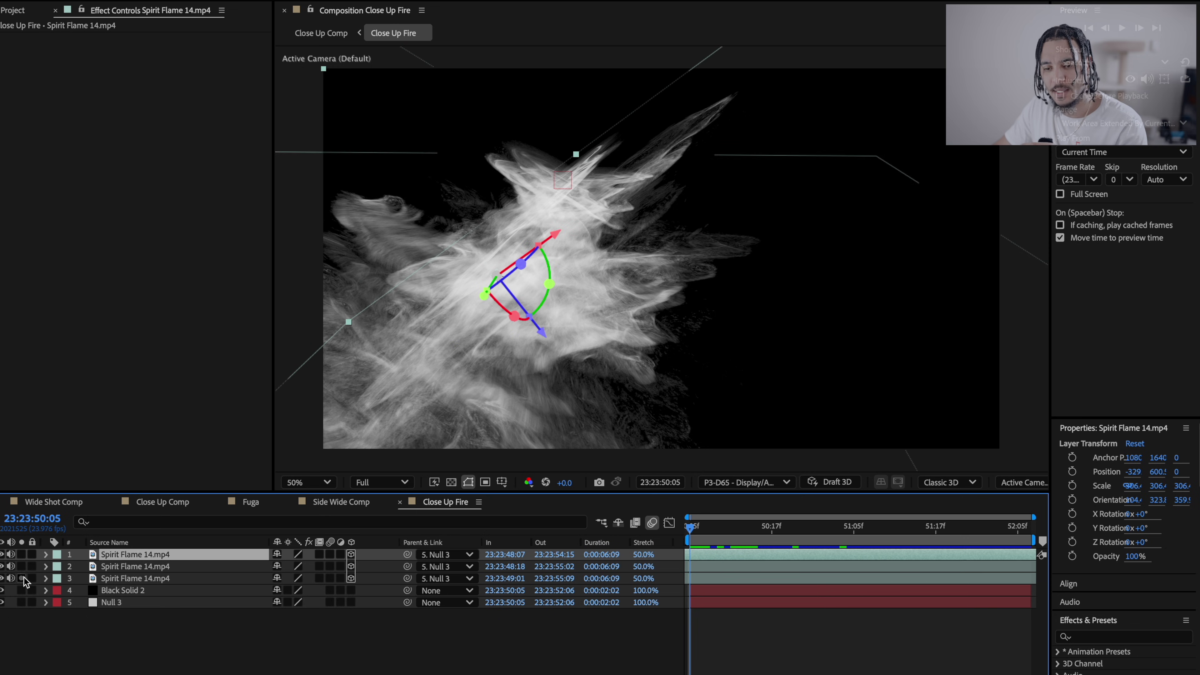
drag(3, 554, 3, 567)
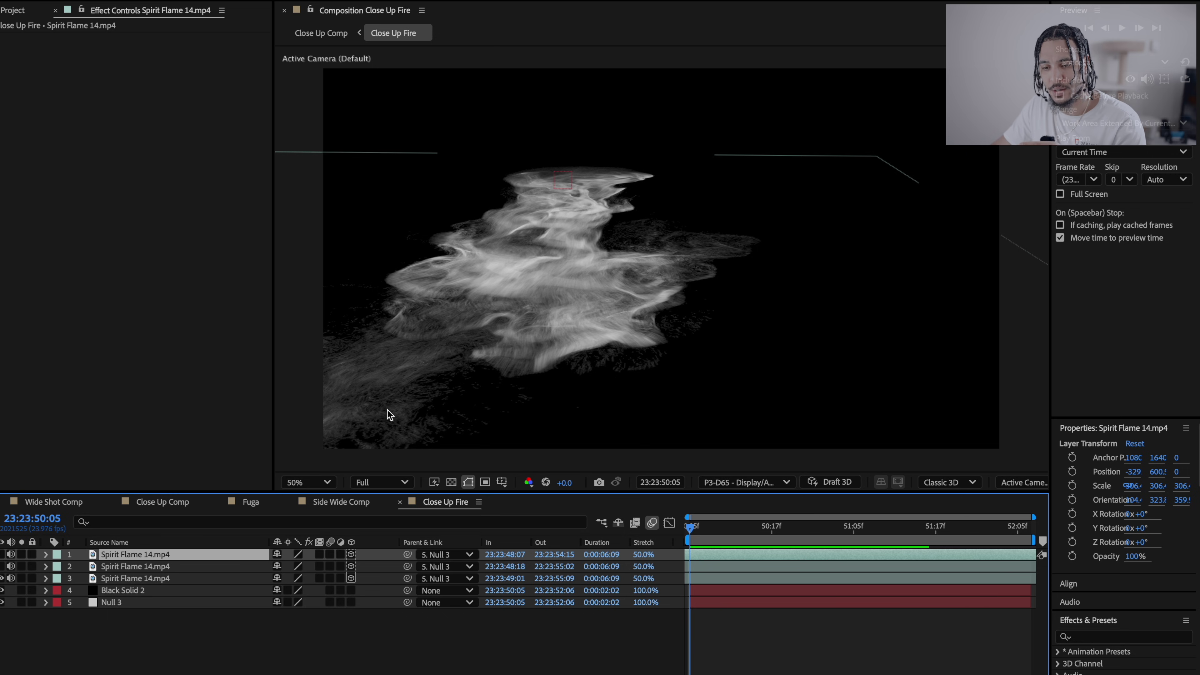
drag(2, 554, 2, 567)
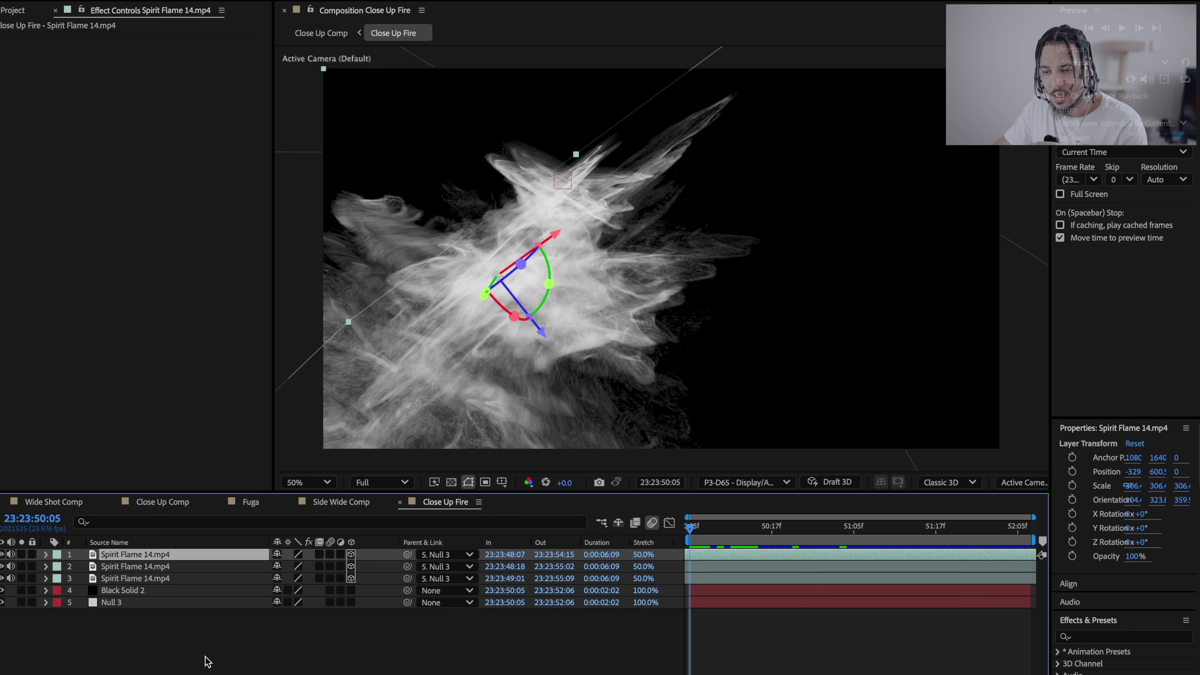
click(400, 501)
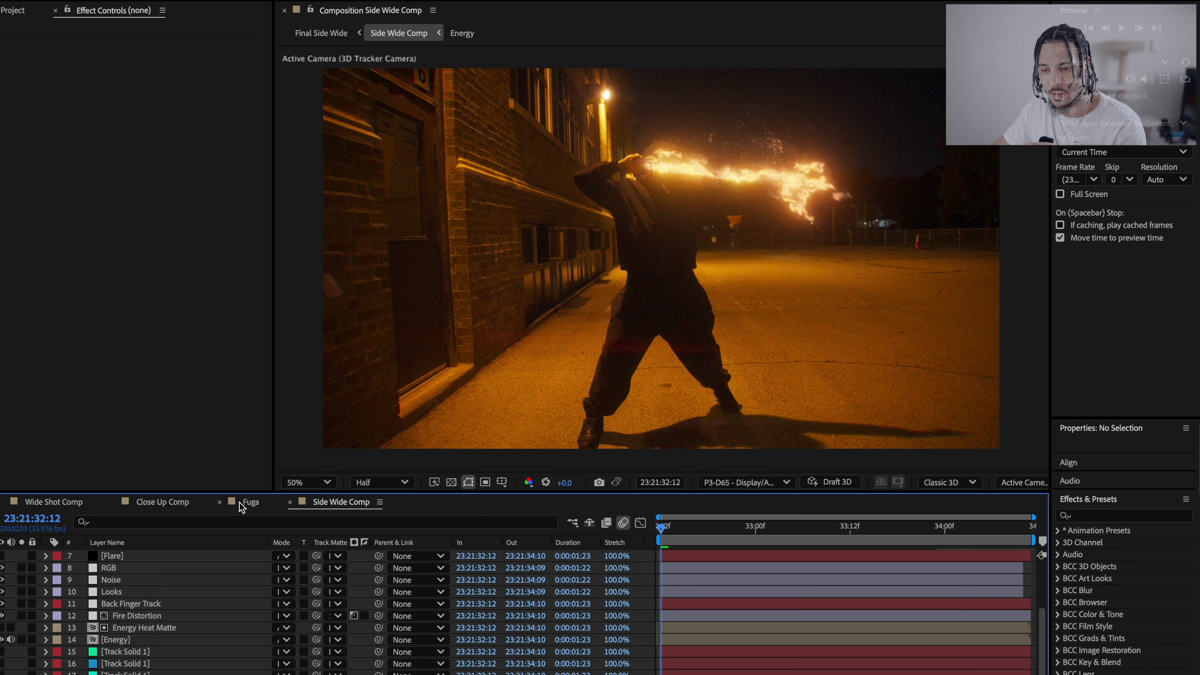
- In Close Up Comp, inspect the Dispalce Layer and move the Displacement adjustment layer above it, then open Side Wide Comp
click(187, 503)
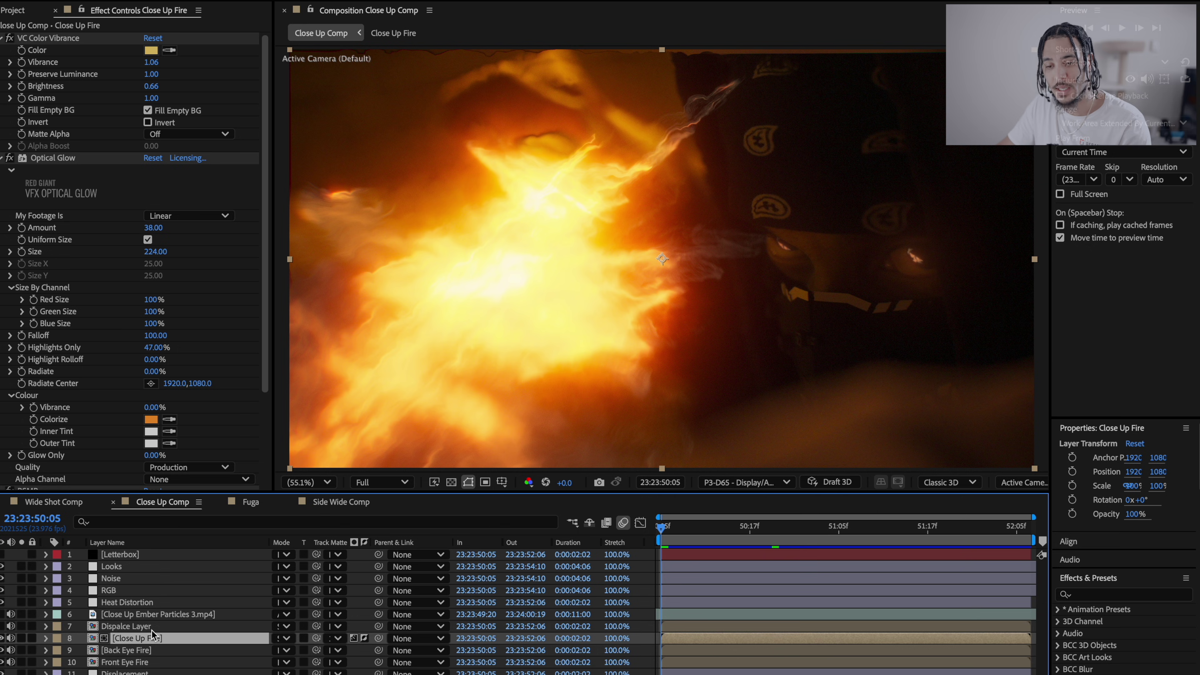
click(116, 627)
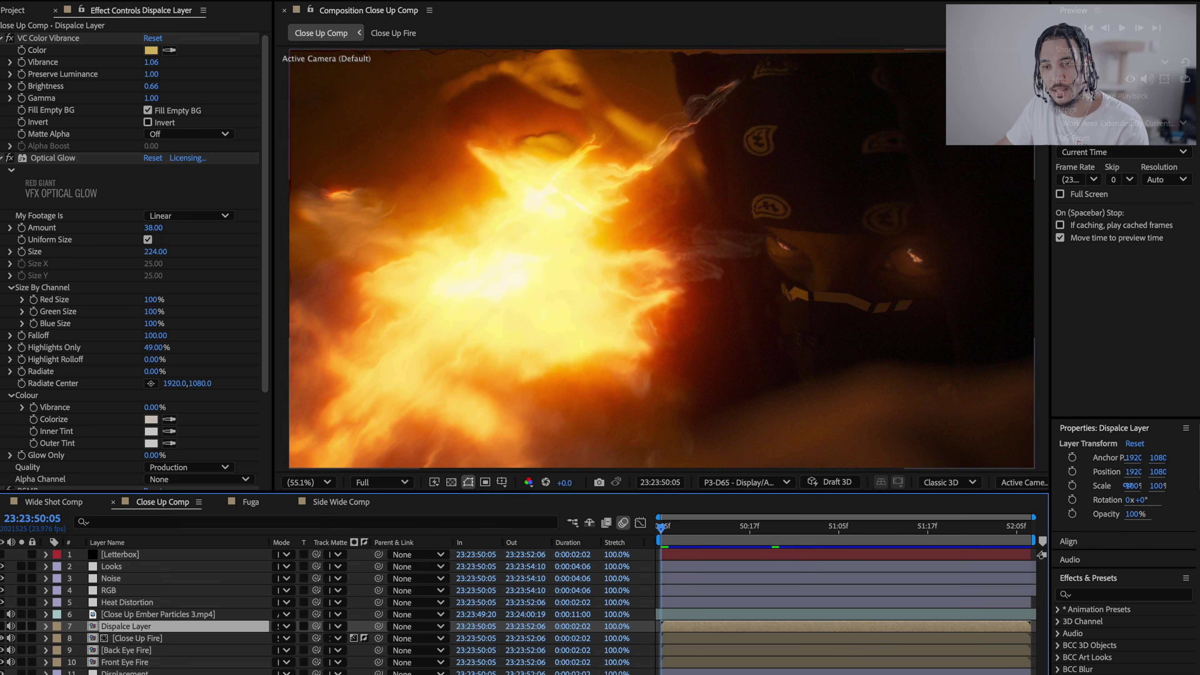
click(125, 672)
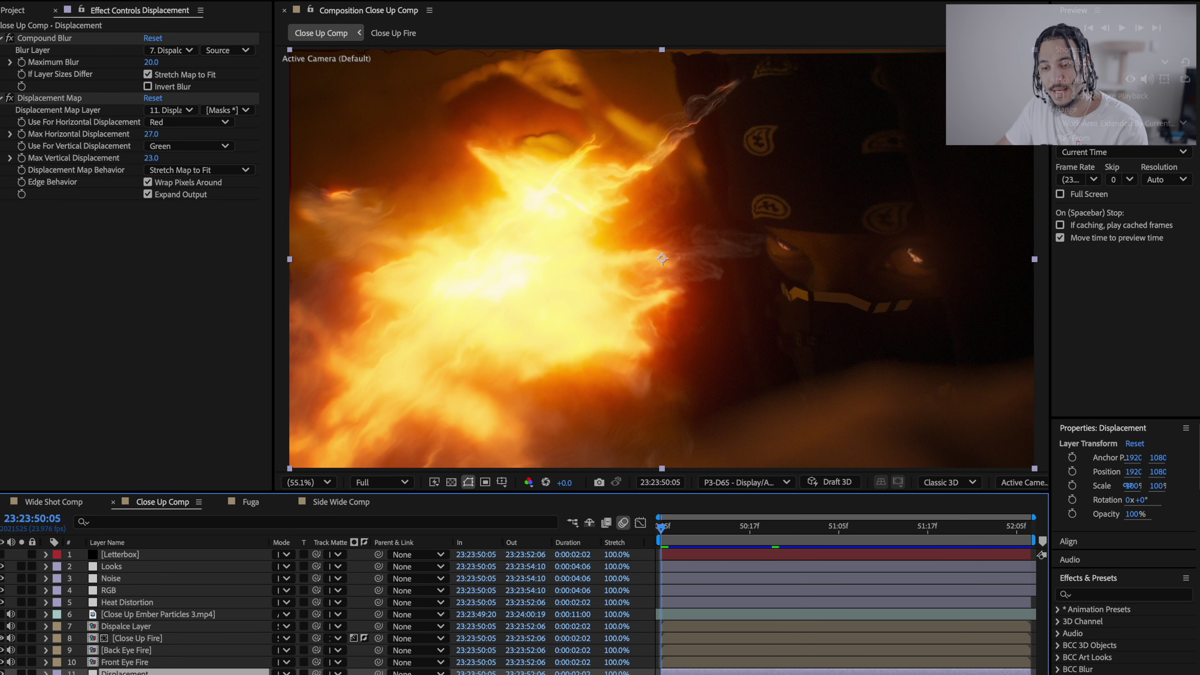
drag(125, 671, 142, 620)
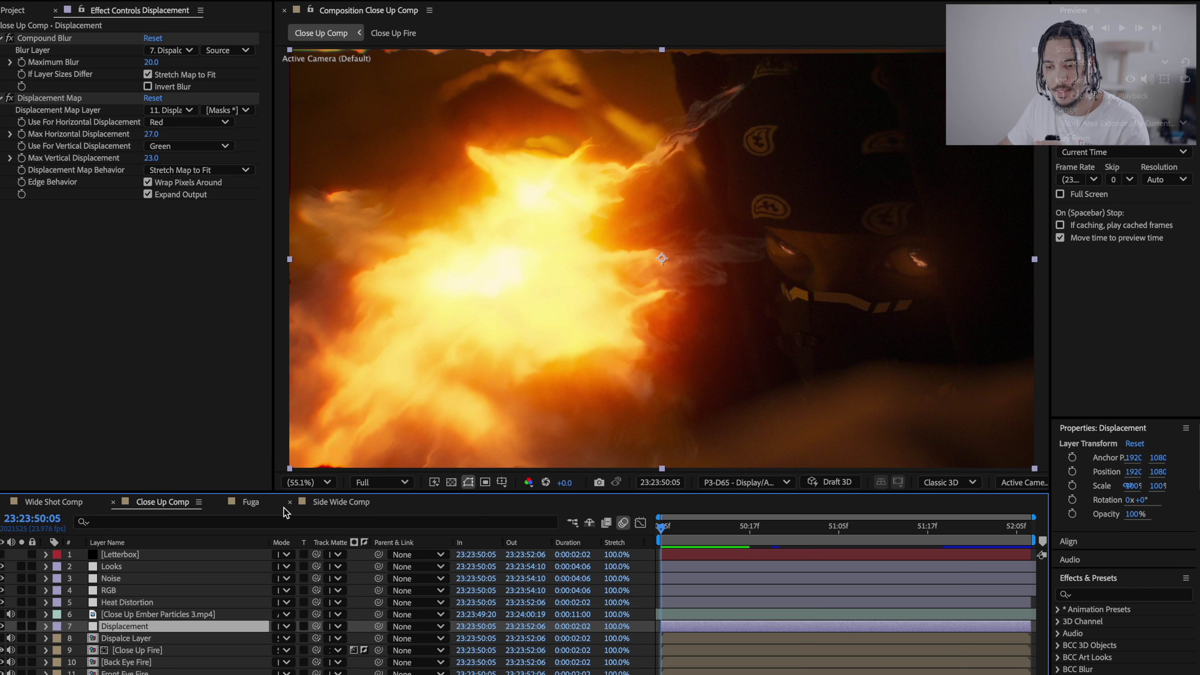
click(340, 502)
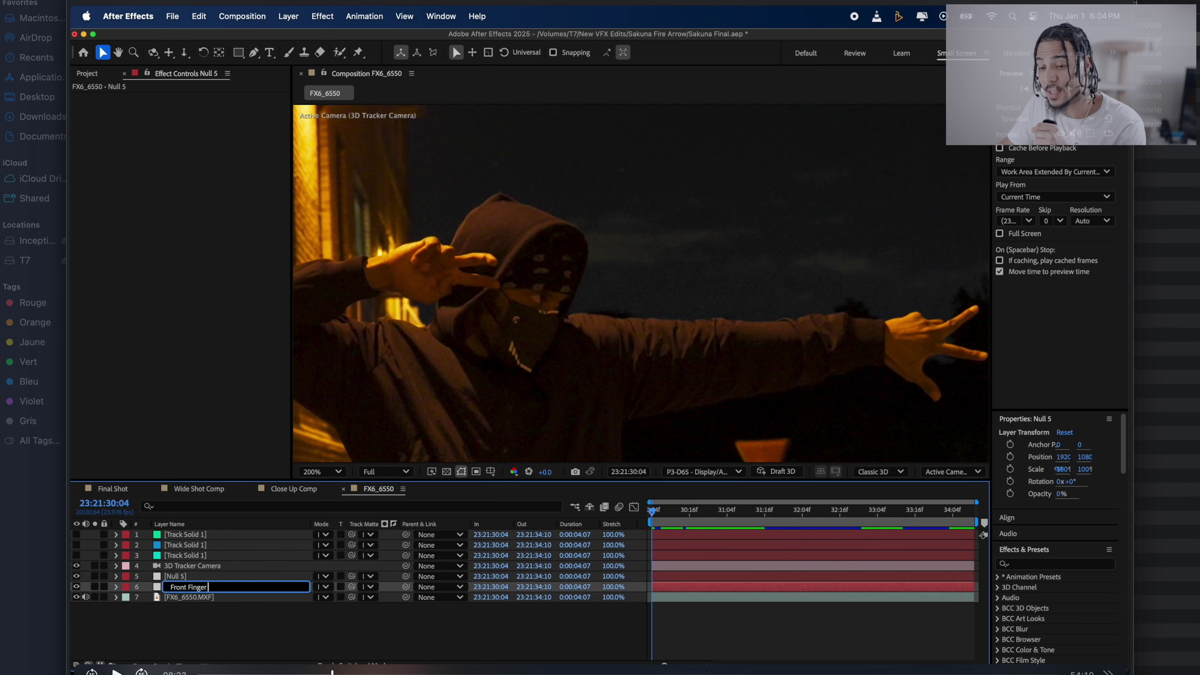
- Rename the null tracking the rear hand as Back Finger Track
text(Back Finger Track)
click(189, 597)
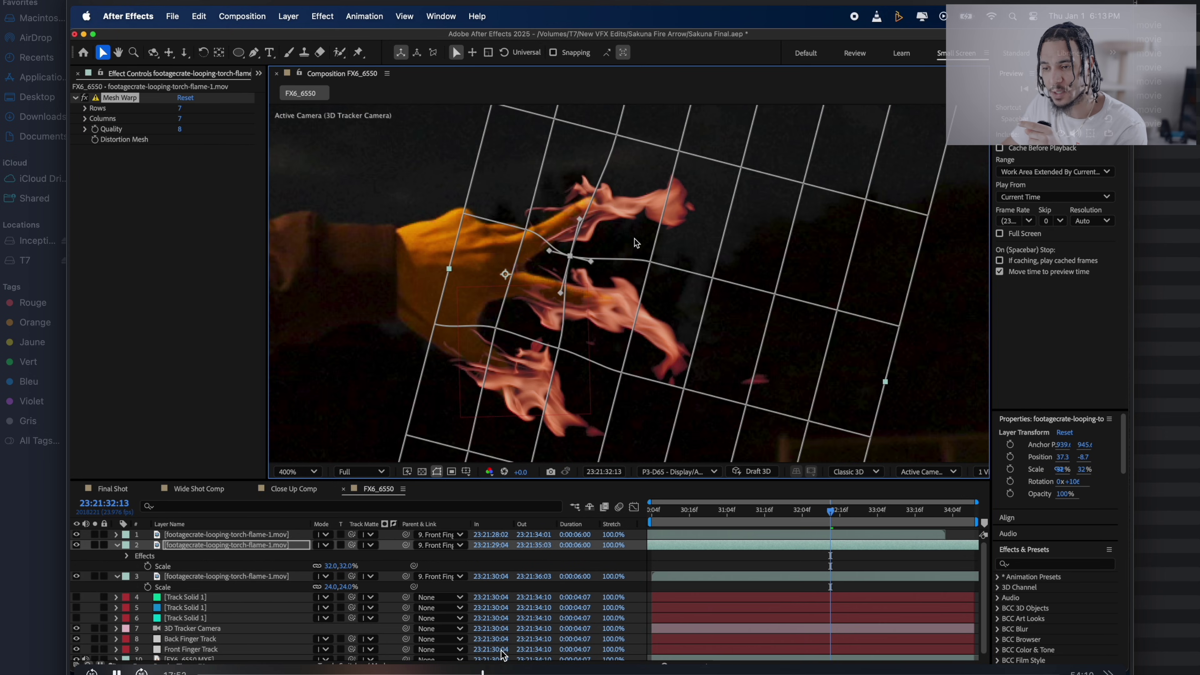
- Bend the torch flame along the front fingers with Mesh Warp and scale down the Fire With Embers beam layer between the hands
drag(570, 256, 526, 229)
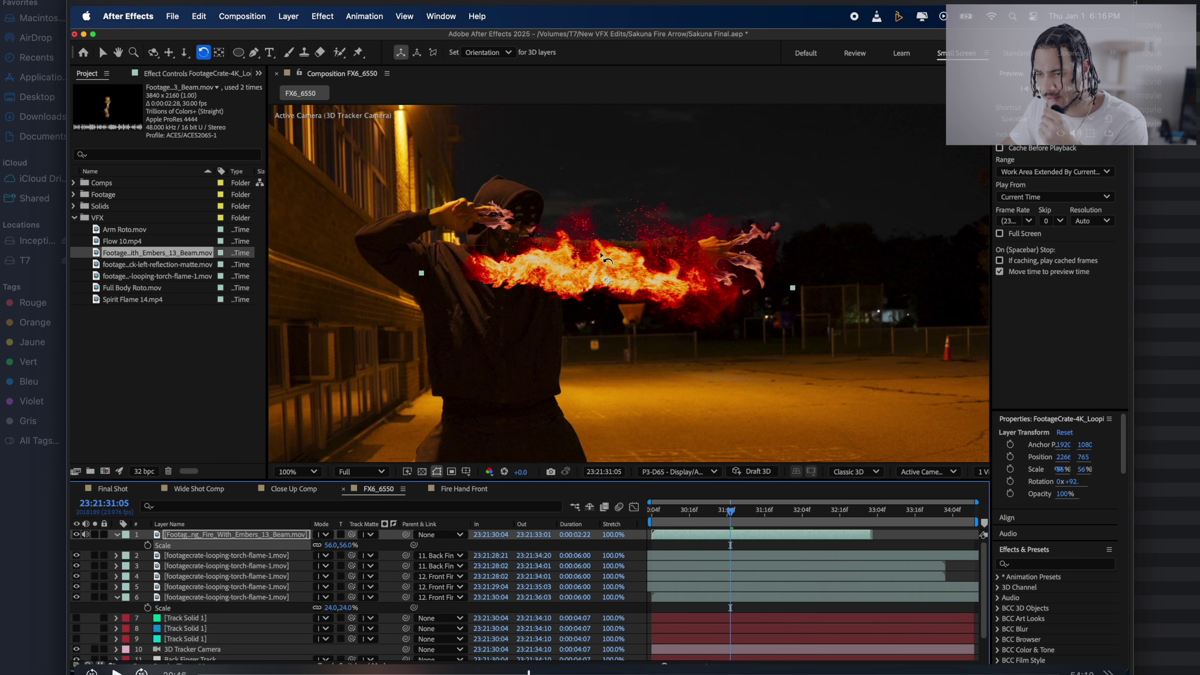
drag(333, 545, 303, 552)
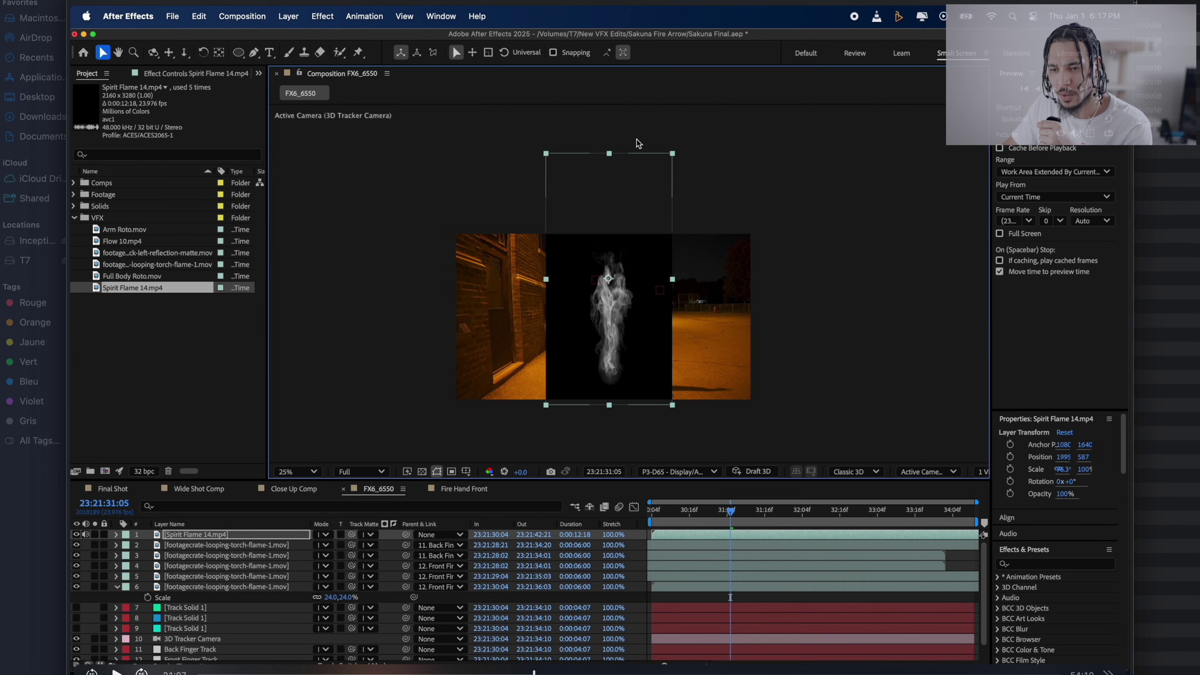
- Resize the Spirit Flame 14 layer, change its blending mode to drop the black background, and scale it down to fit the arm
drag(546, 281, 535, 279)
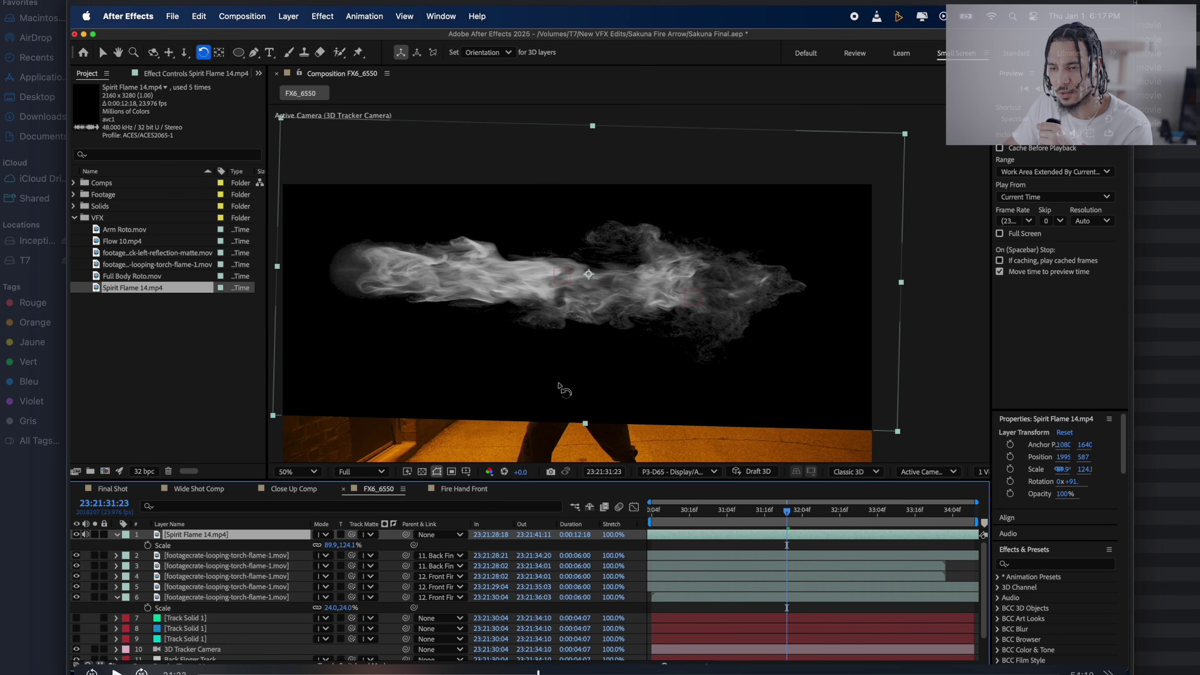
right_click(267, 534)
mouse_move(322, 512)
click(362, 263)
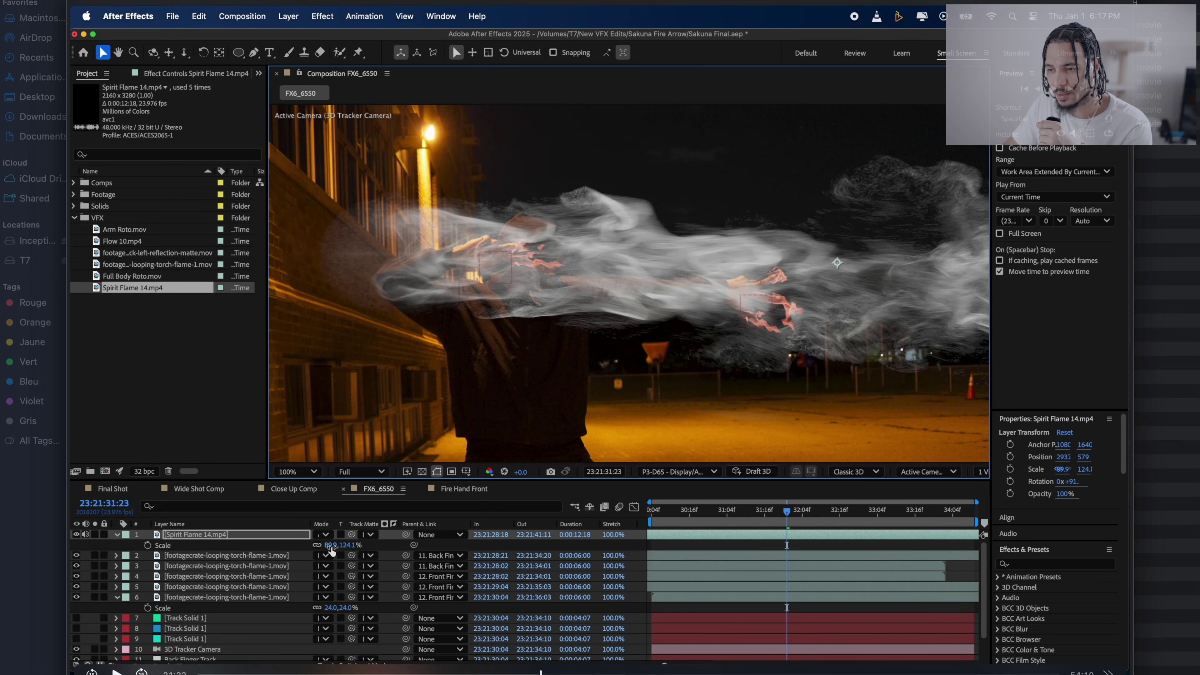
drag(330, 545, 303, 544)
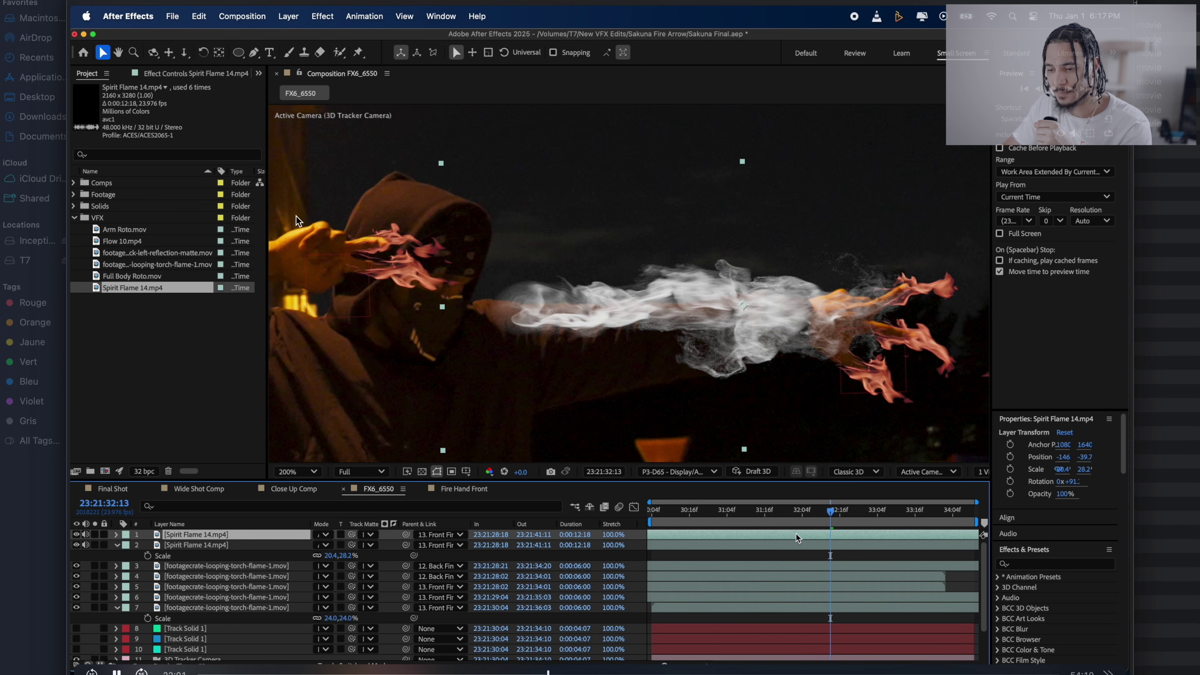
- Shift the duplicate Spirit Flame 14 layer to start at 23:21:27:06 and bend it along the outstretched arm with Mesh Warp
drag(796, 534, 766, 534)
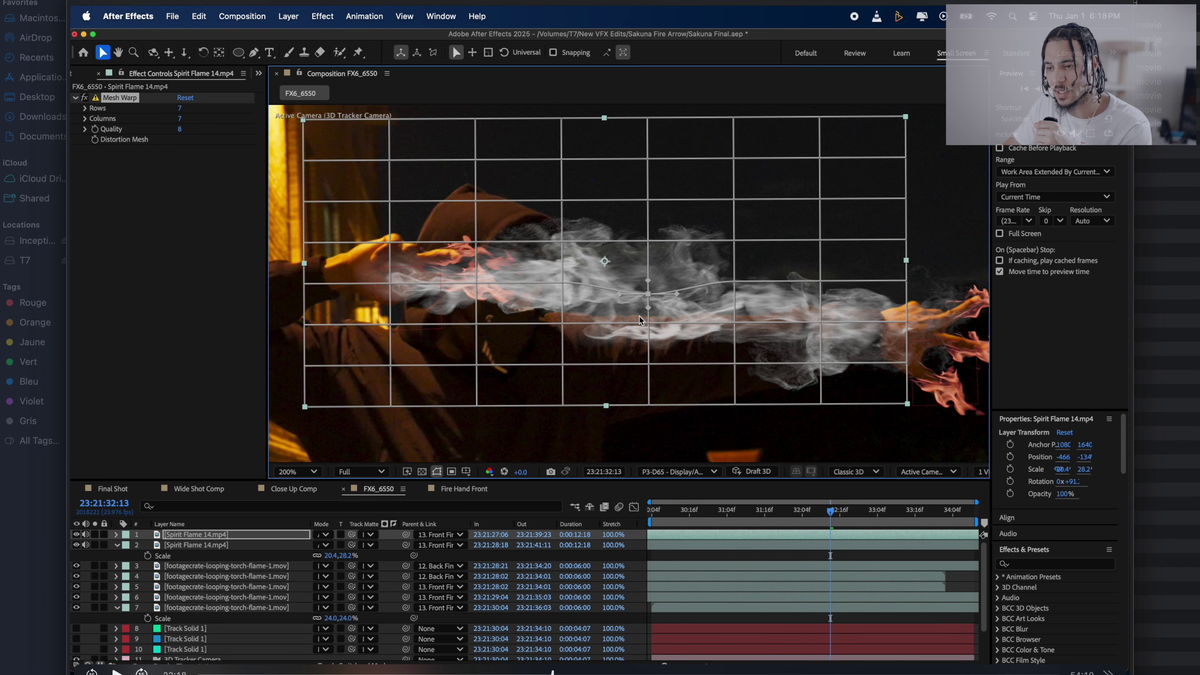
drag(639, 316, 735, 262)
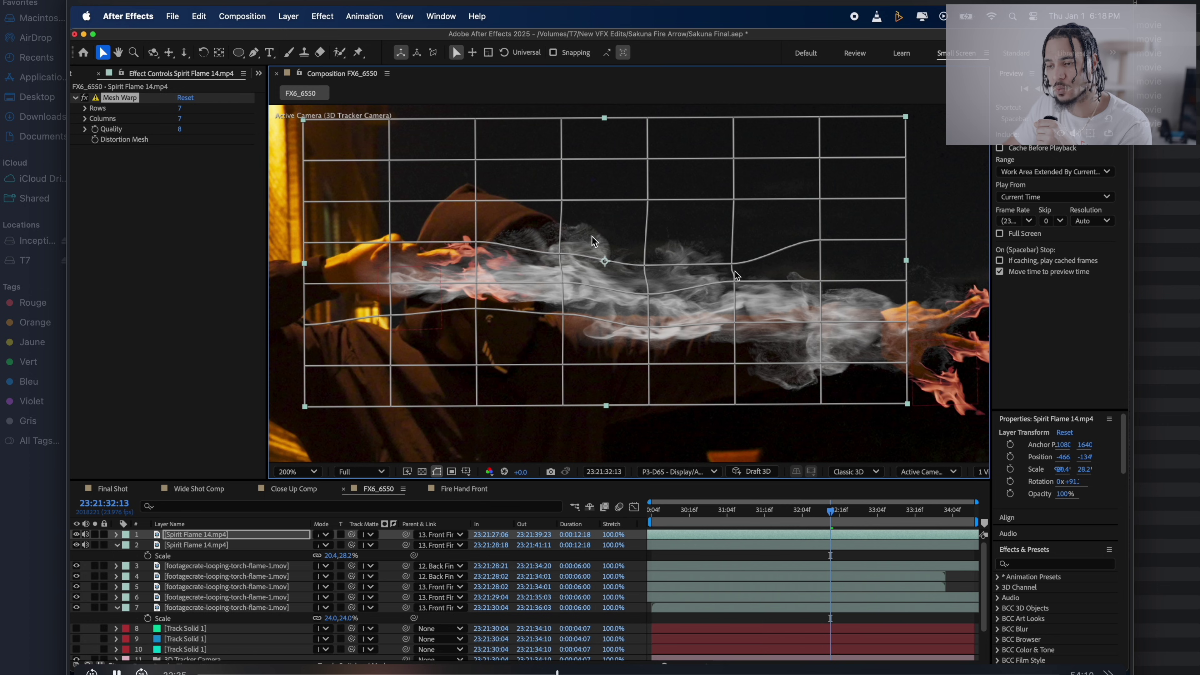
click(733, 282)
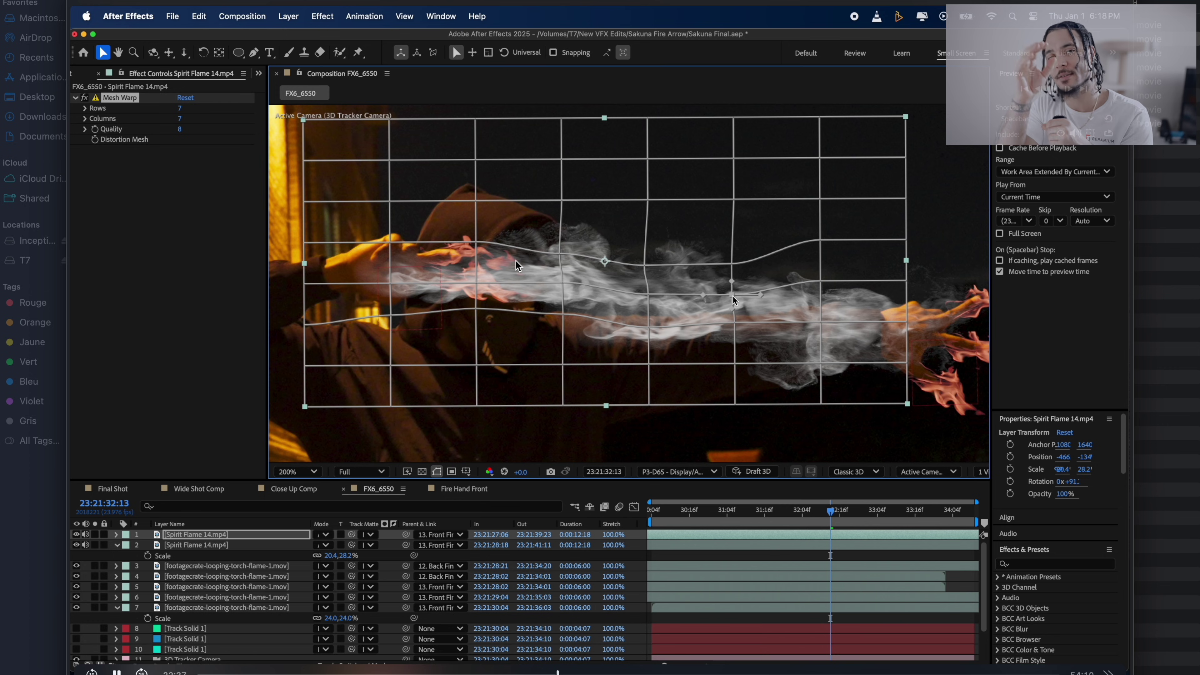
key(super+Down)
key(comma)
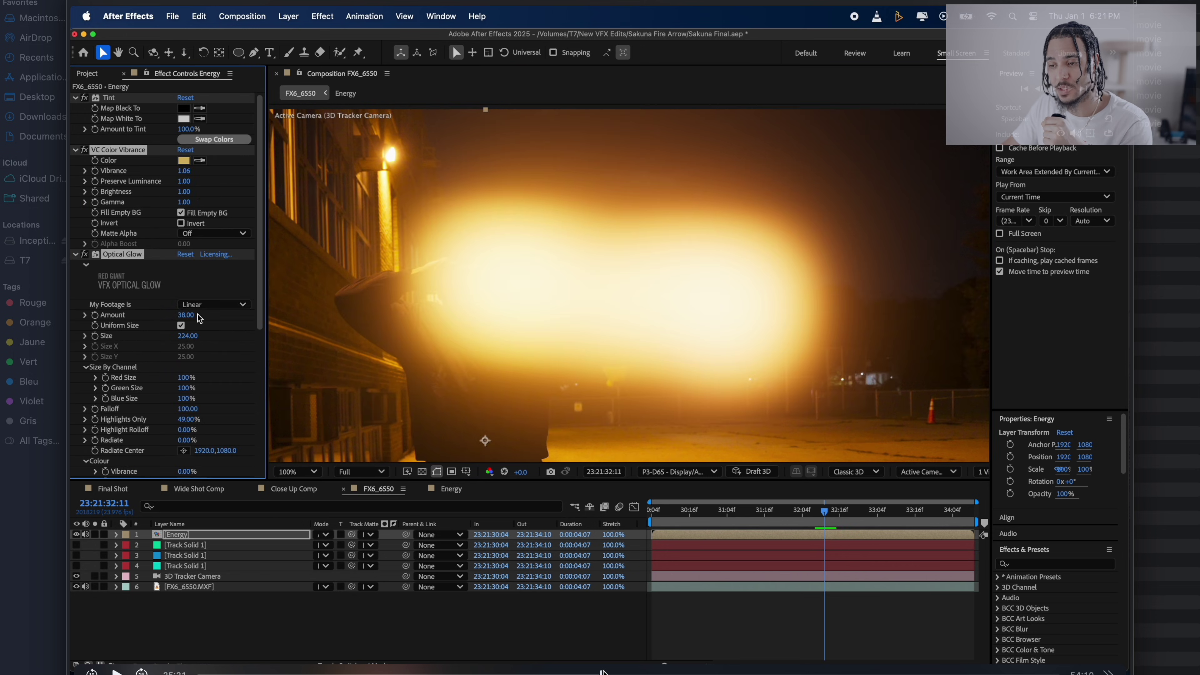
- Examine the Energy layer's color and glow effects, and browse the presets in the Flare layer's Optical Flares options
scroll(590, 318, up, 2)
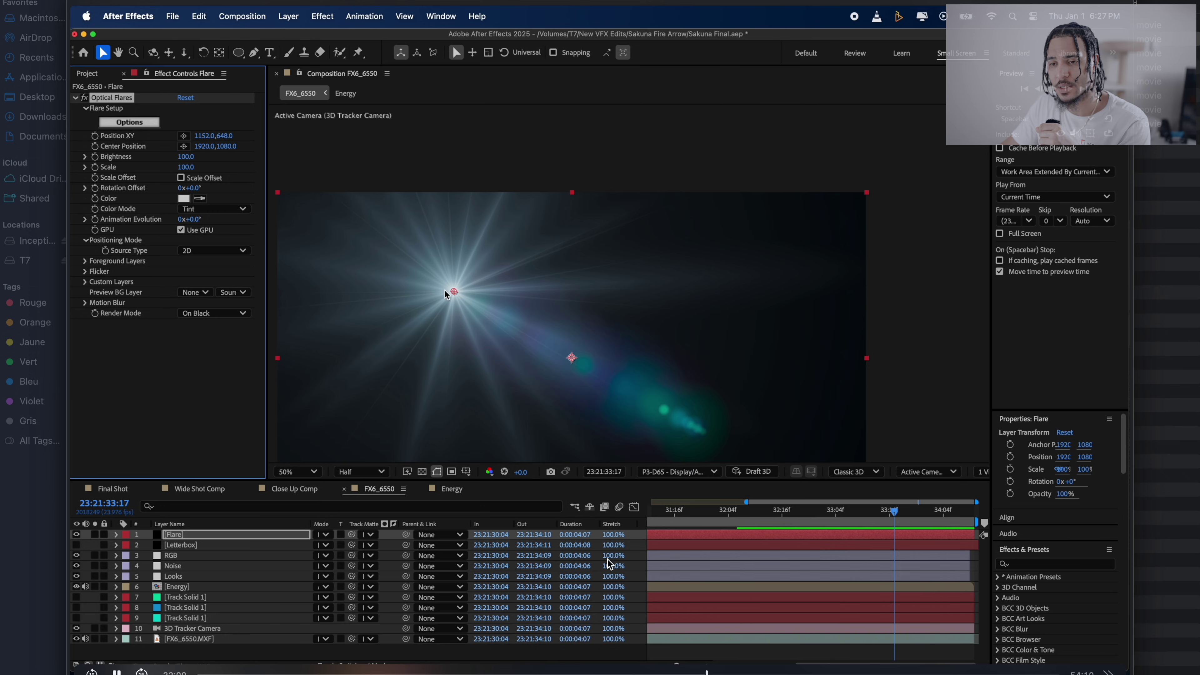
click(129, 122)
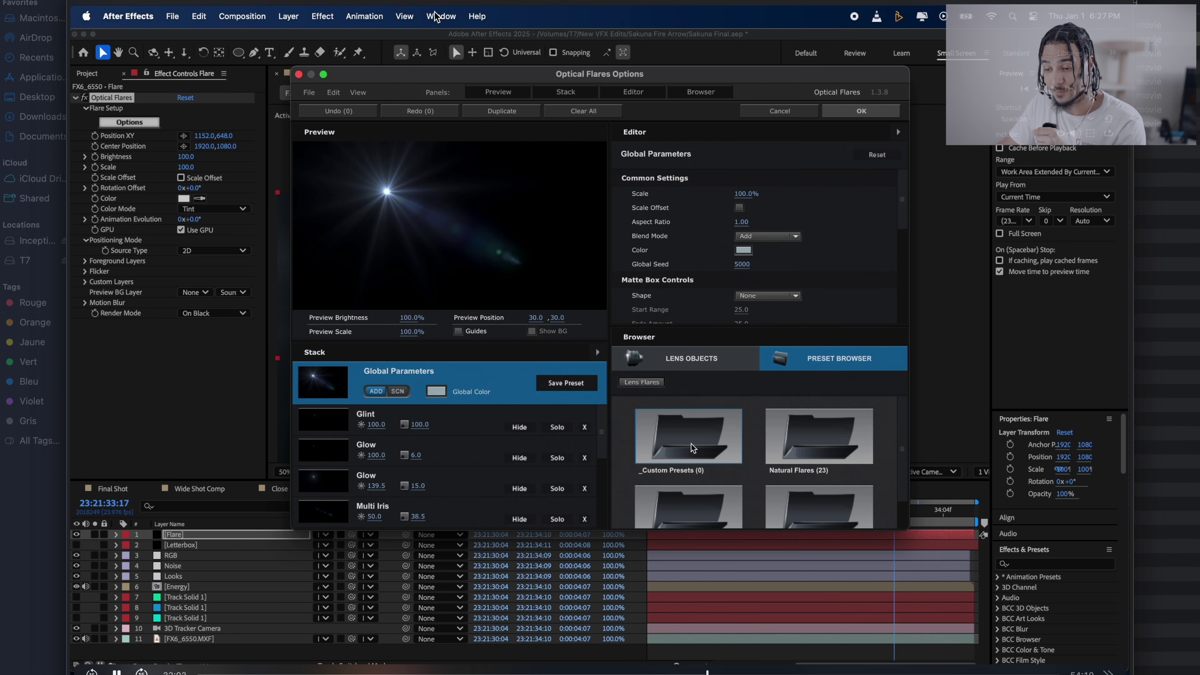
scroll(726, 457, down, 1)
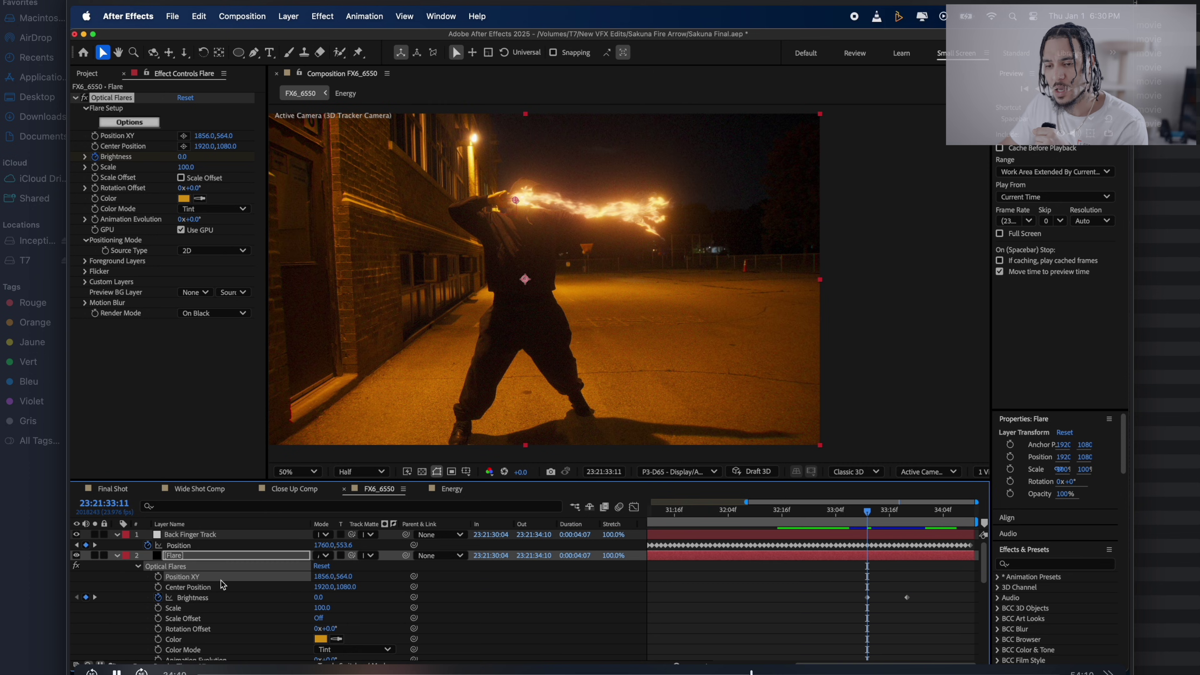
key(super+Up)
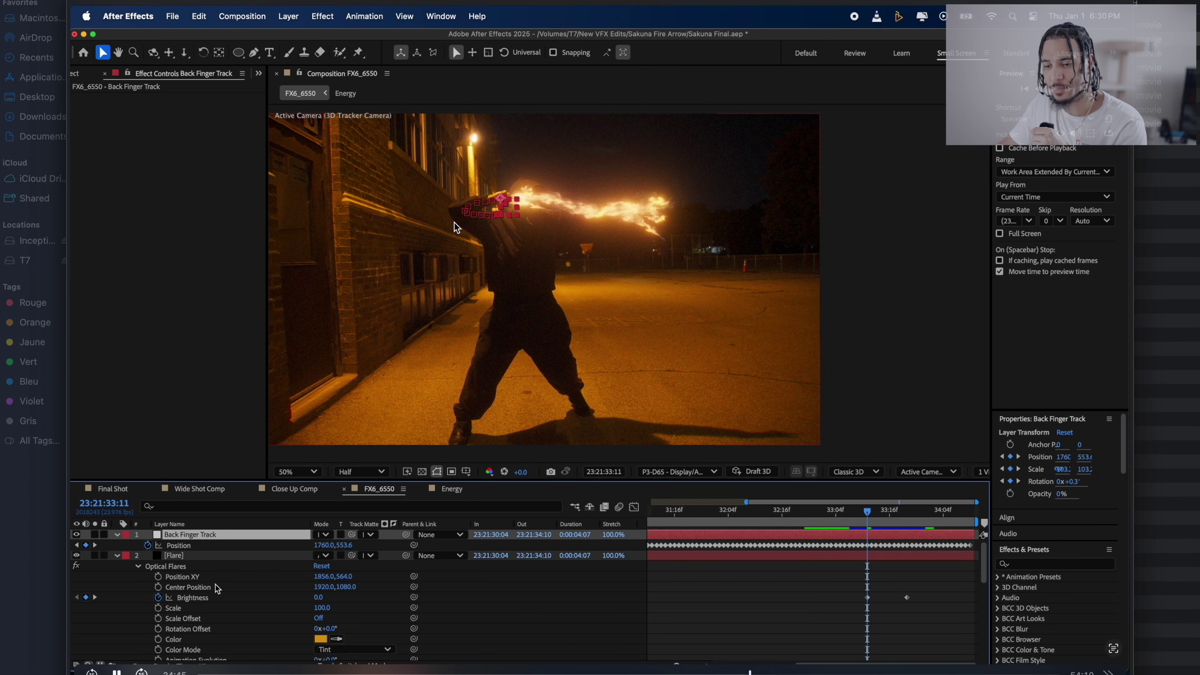
drag(189, 534, 198, 595)
key(super+z)
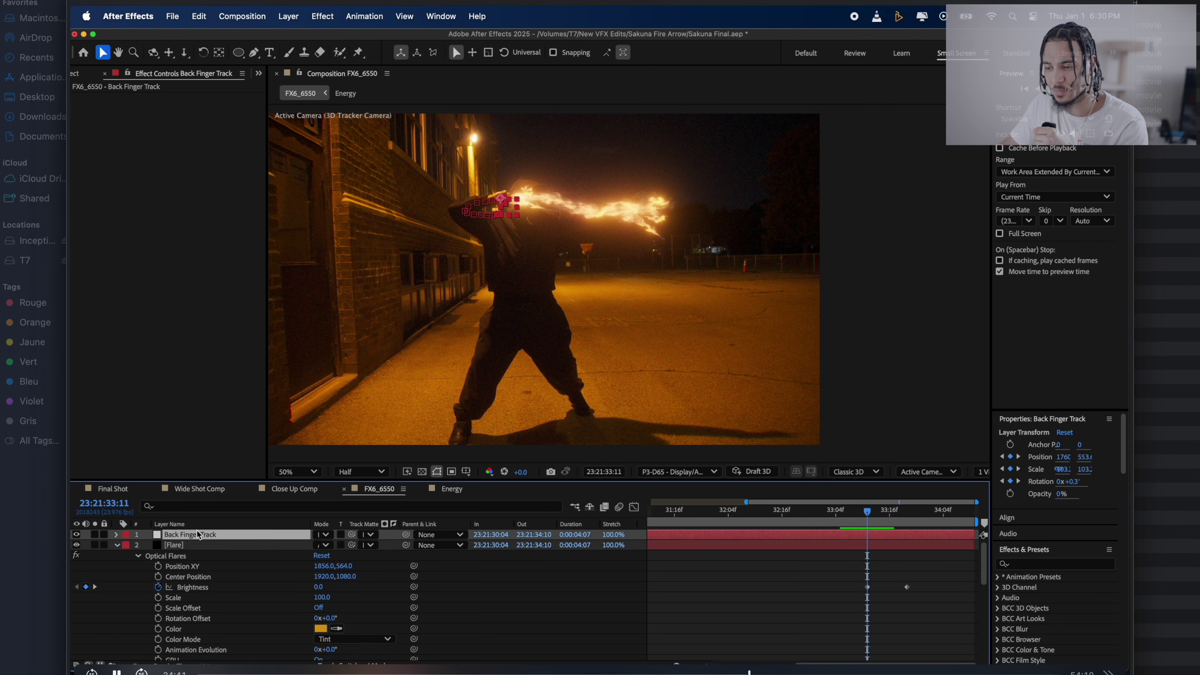
key(super+z)
- Scrub through the end of the shot to examine the flare's keyframed position, brightness and scale
click(899, 519)
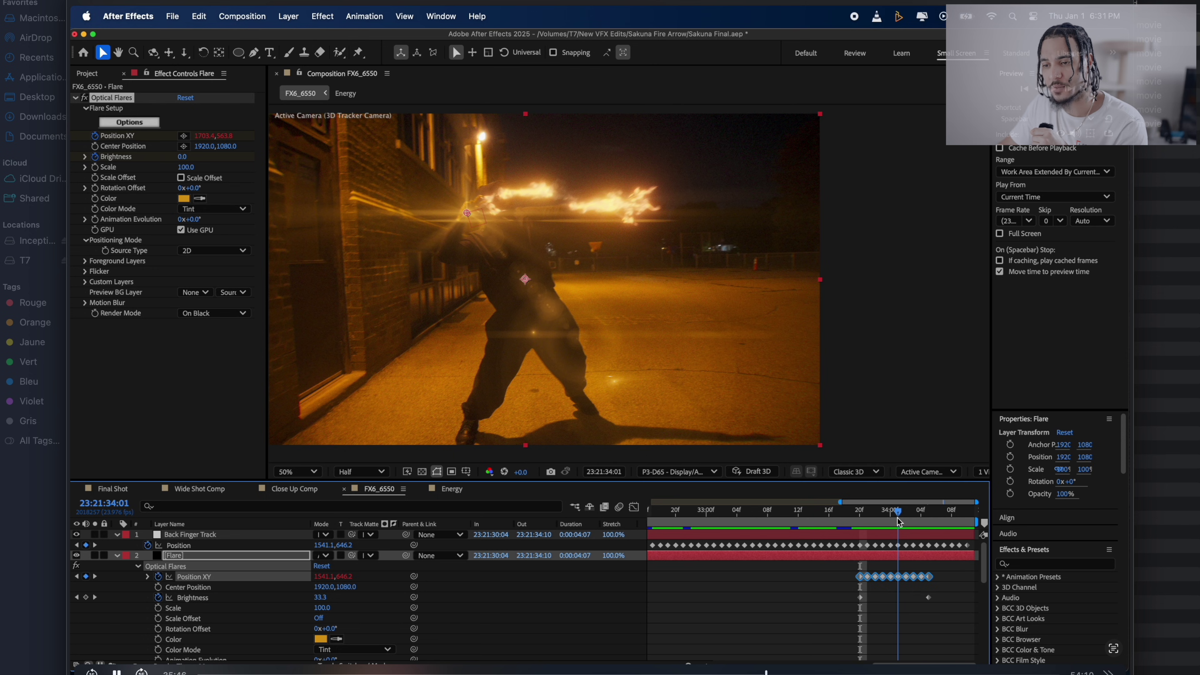
mouse_move(898, 522)
mouse_down()
mouse_move(869, 546)
mouse_move(914, 512)
mouse_up()
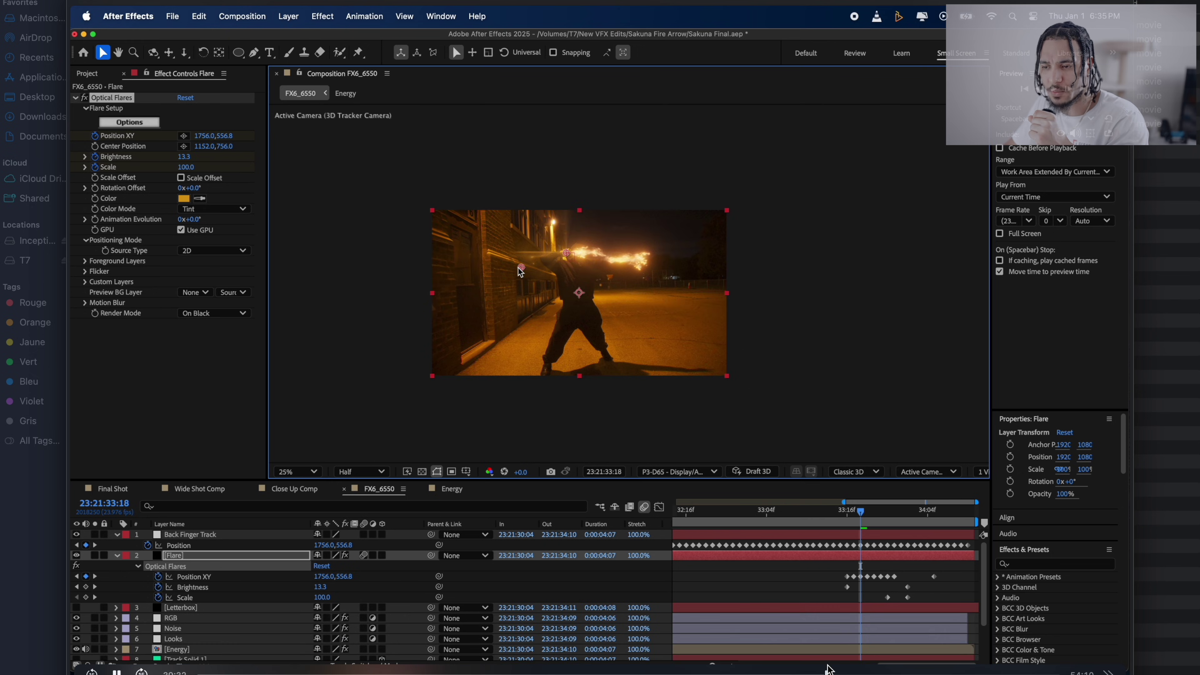
click(927, 512)
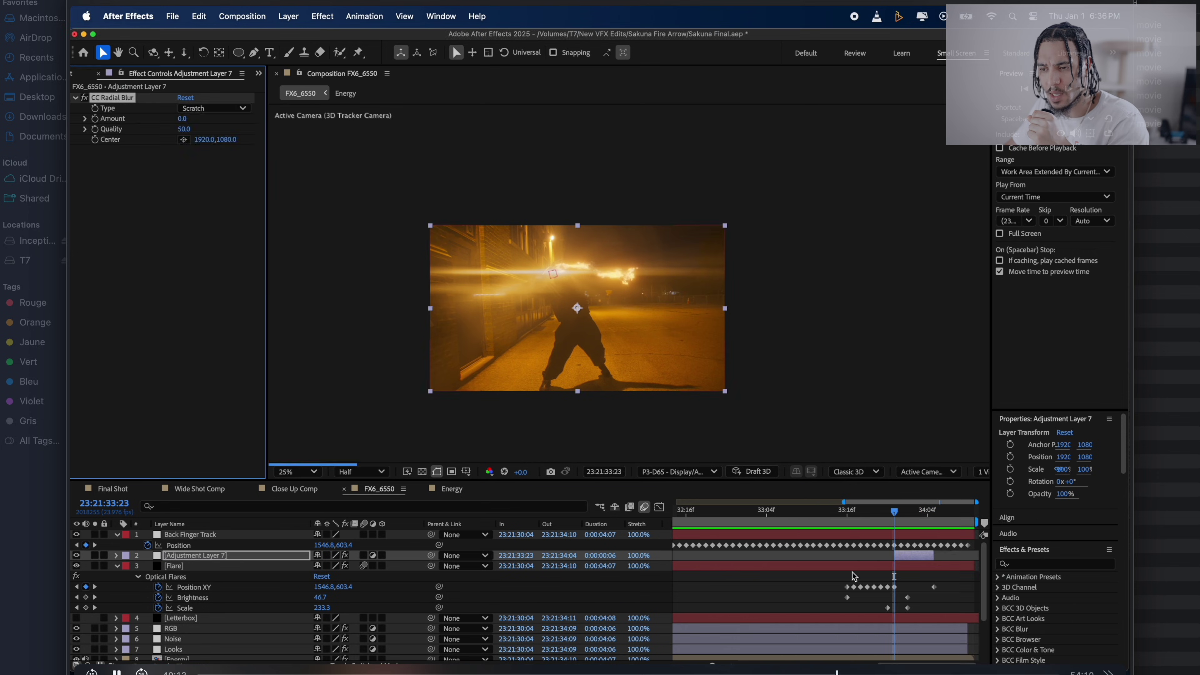
- Replace CC Radial Blur on Adjustment Layer 7 with the Radial Blur effect and adjust its Amount at the layer's start
key(Delete)
key(ctrl+space)
text(adia)
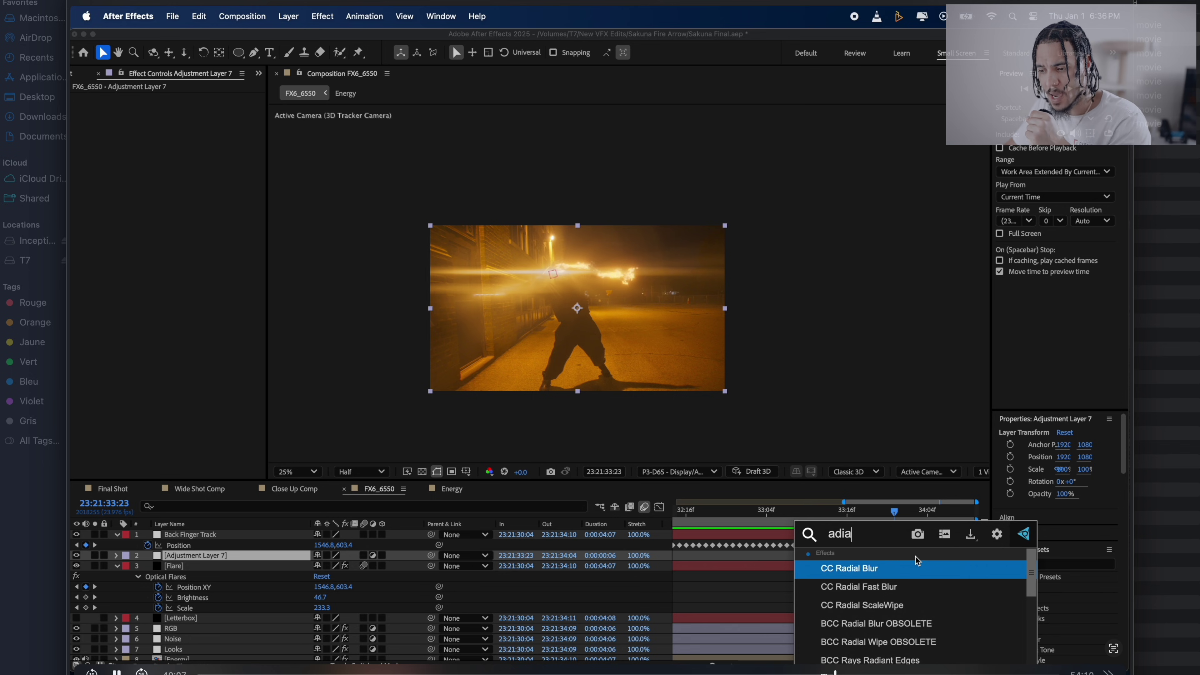
key(Return)
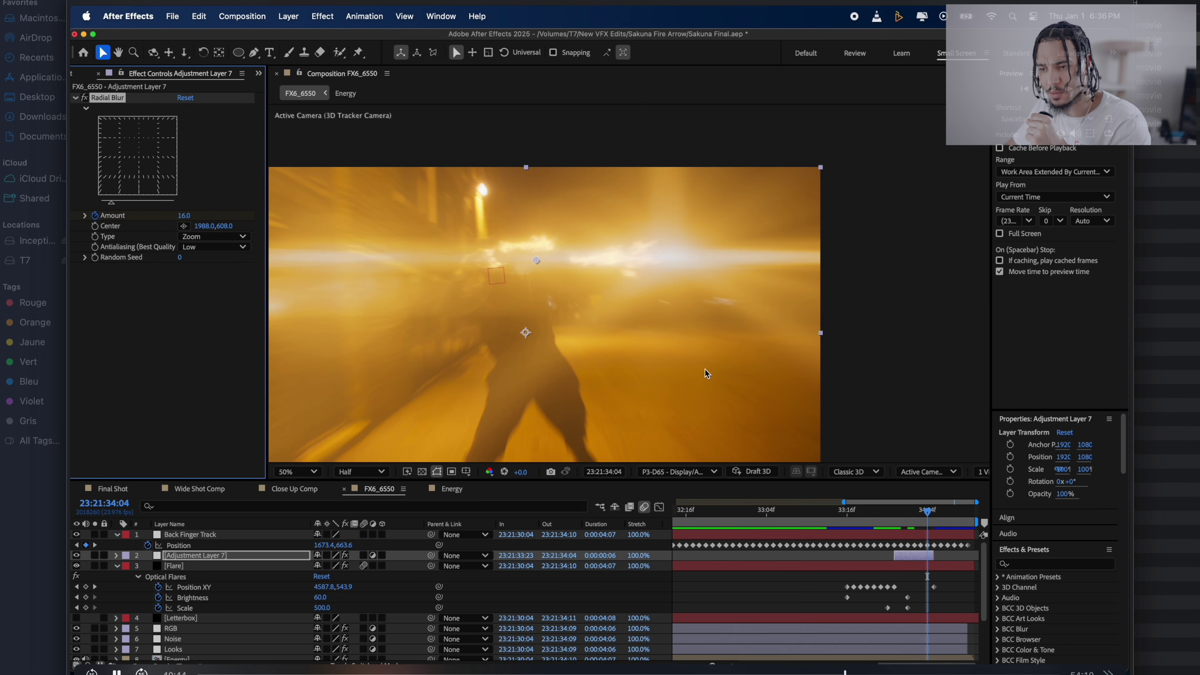
key(i)
drag(182, 215, 197, 231)
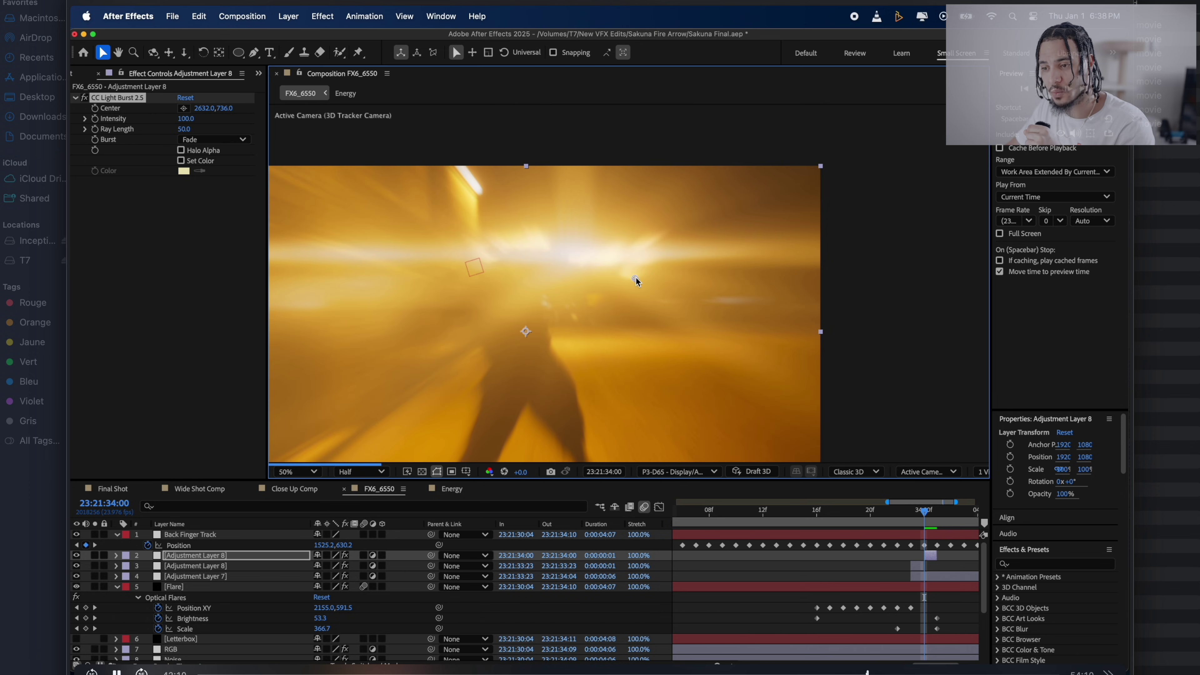
- Move the CC Light Burst 2.5 center on the upper Adjustment Layer 8 toward the right edge of the image
drag(634, 278, 786, 242)
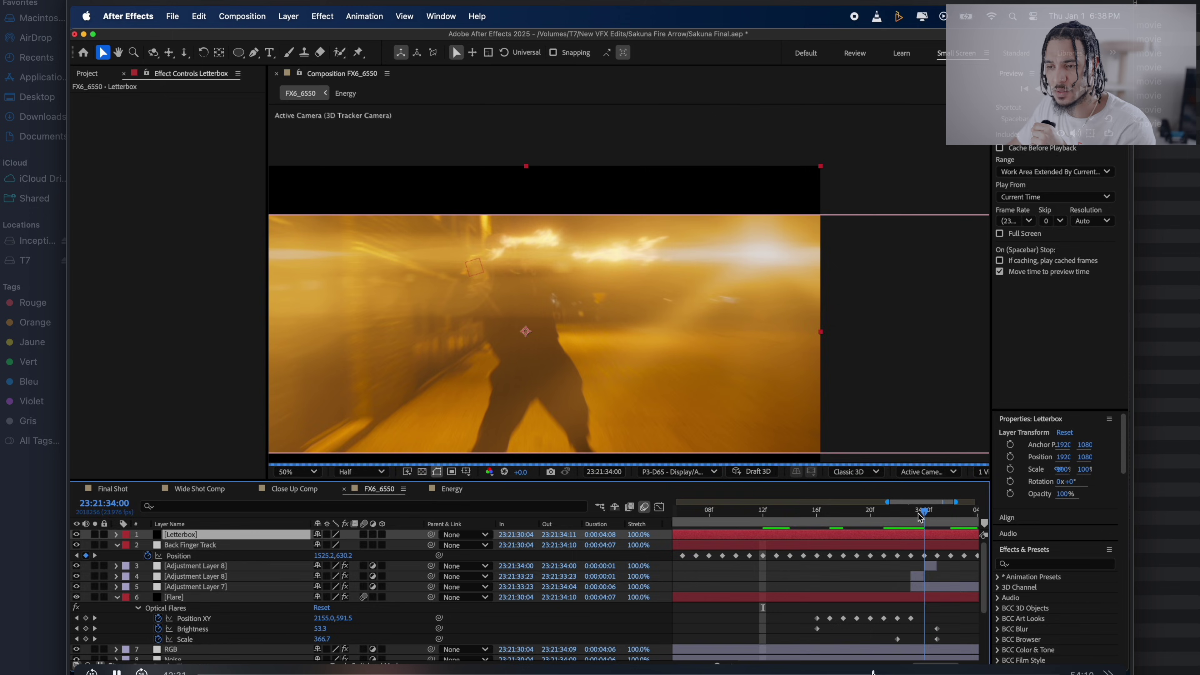
- Pre-compose all the layers of the FX6_6550 composition, moving all attributes into the new composition
key(grave)
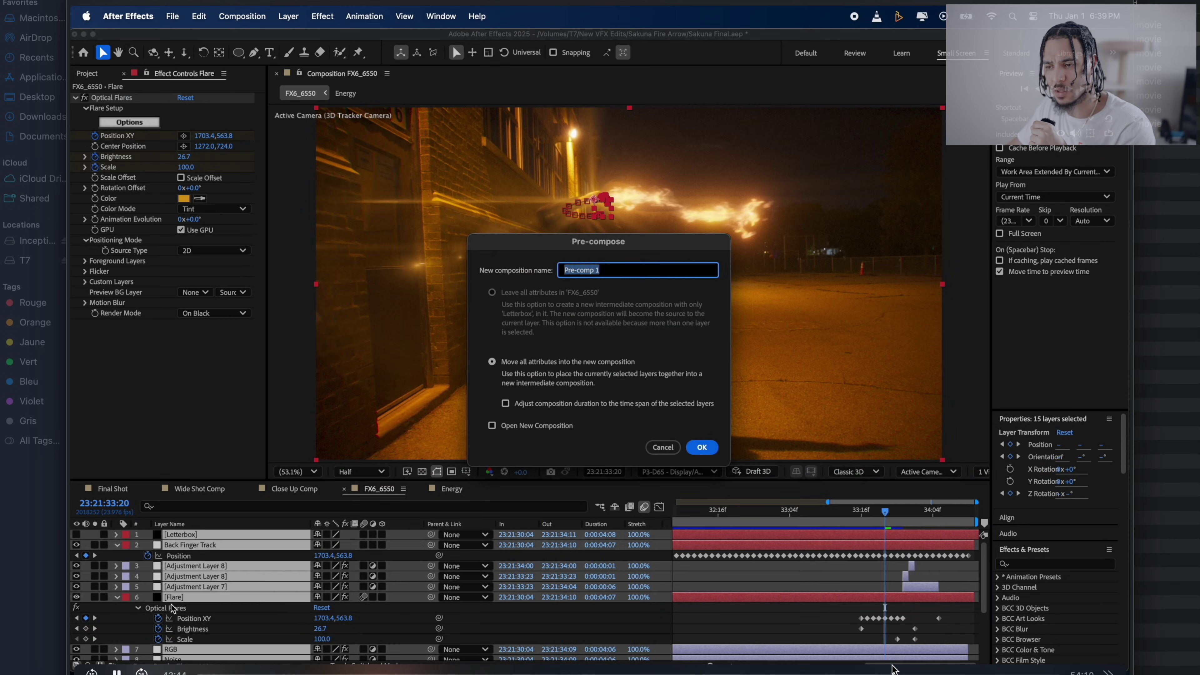
key(Return)
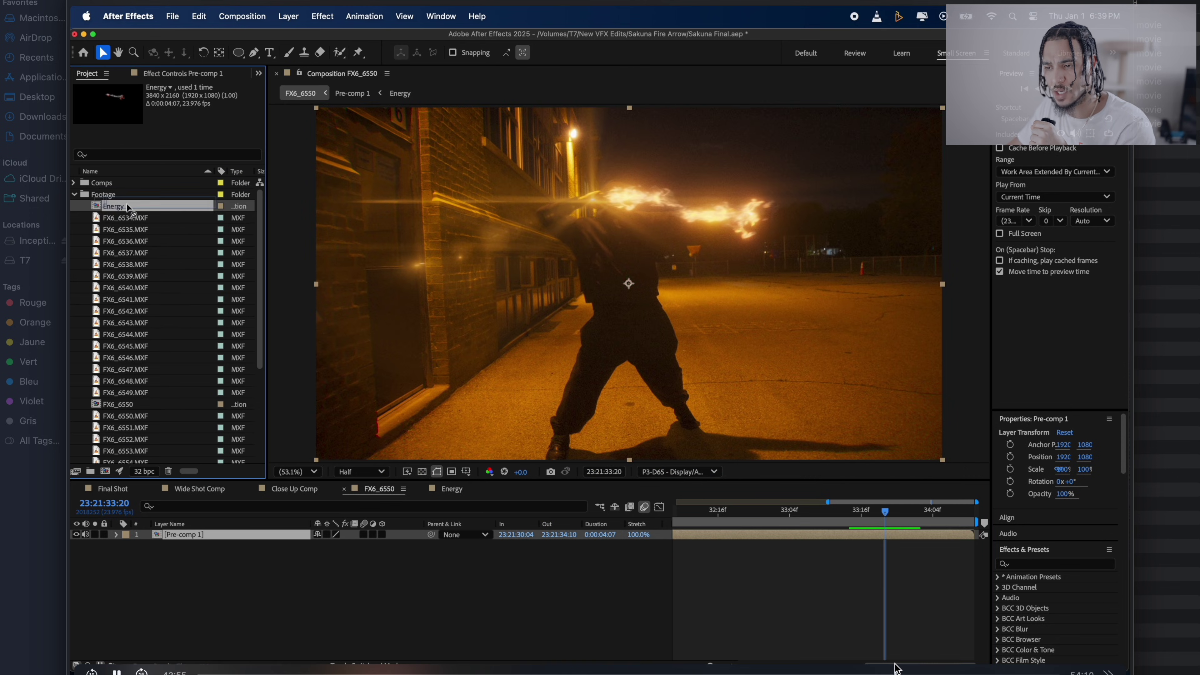
- Undo the first camera shake and reapply Jolt 3 to the Side Wide Comp layer at 23:21:33:23, previewing from 23:21:33:15
drag(892, 512, 902, 512)
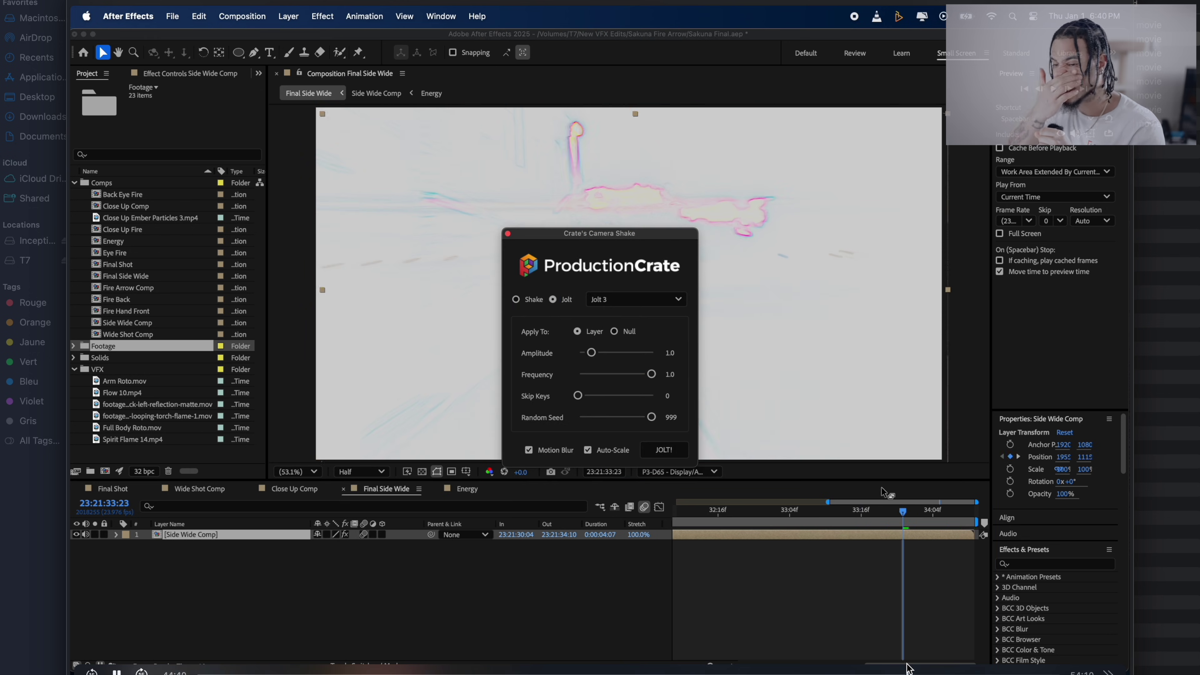
key(super+z)
click(515, 299)
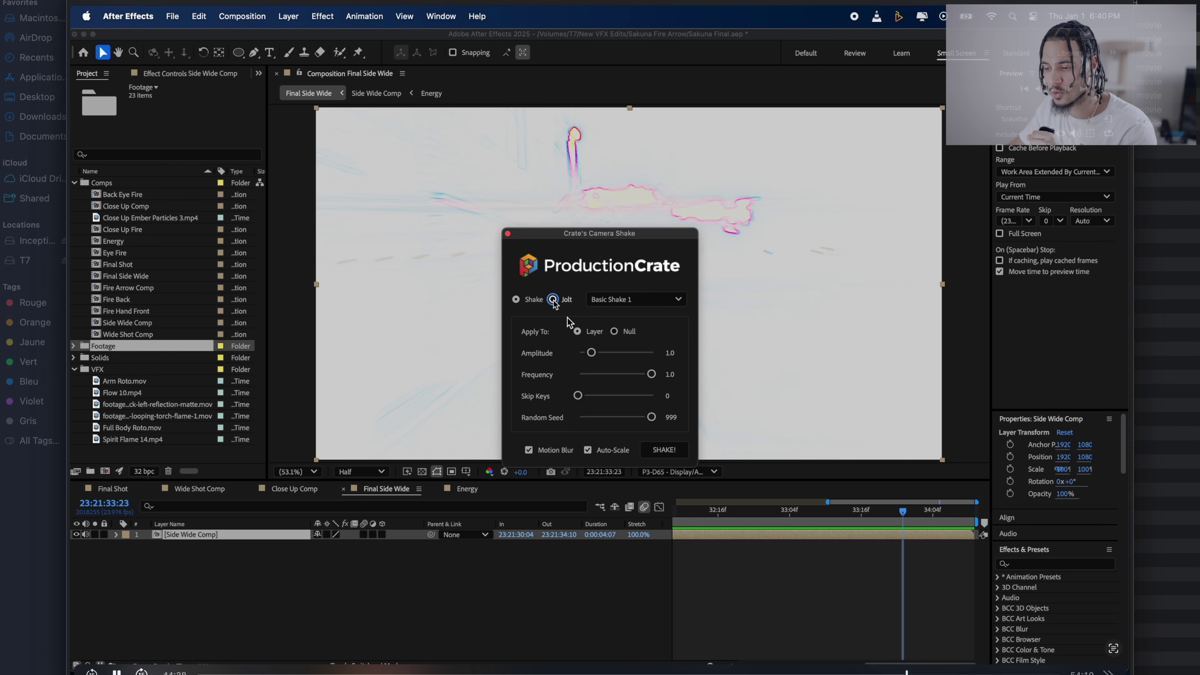
click(554, 303)
click(664, 449)
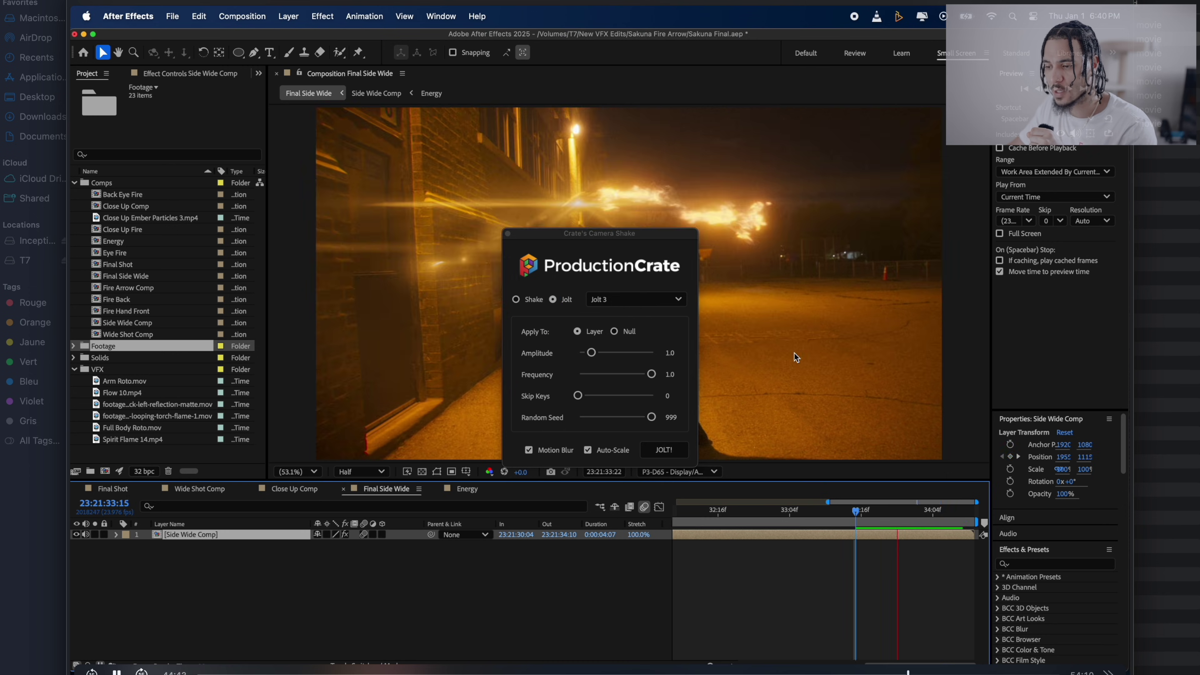
click(857, 513)
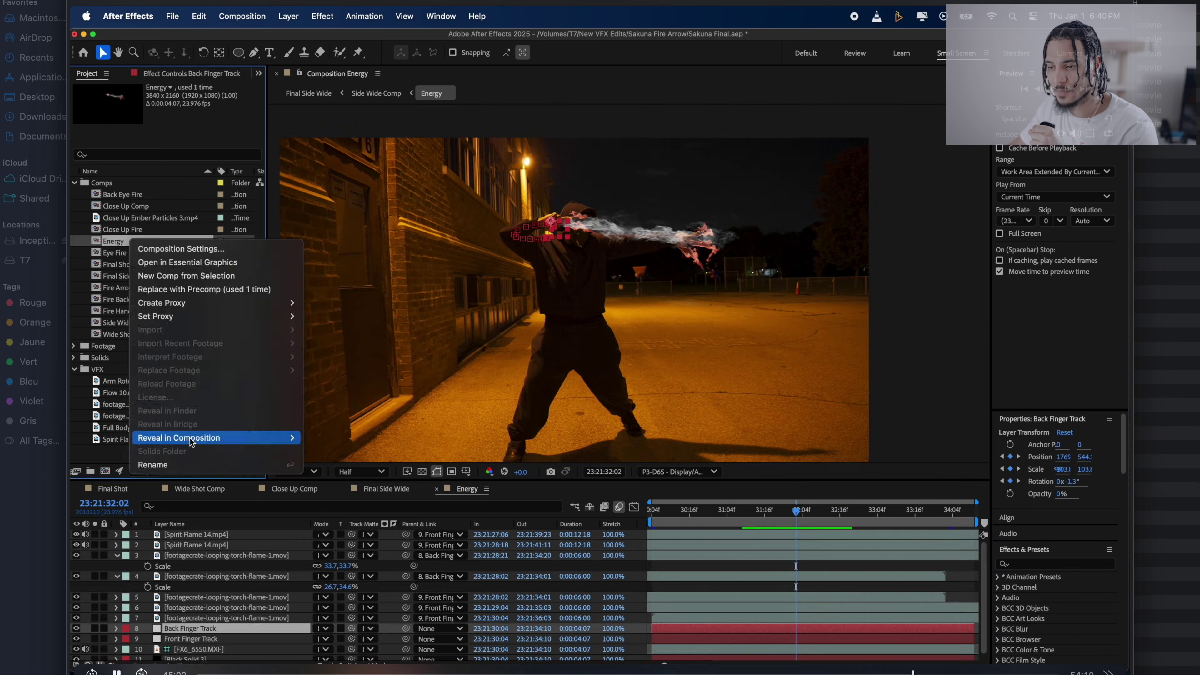
- Reveal Energy in the Side Wide Comp composition and preview Dust Blast 2.mp4 among the VFX footage available for import
click(340, 437)
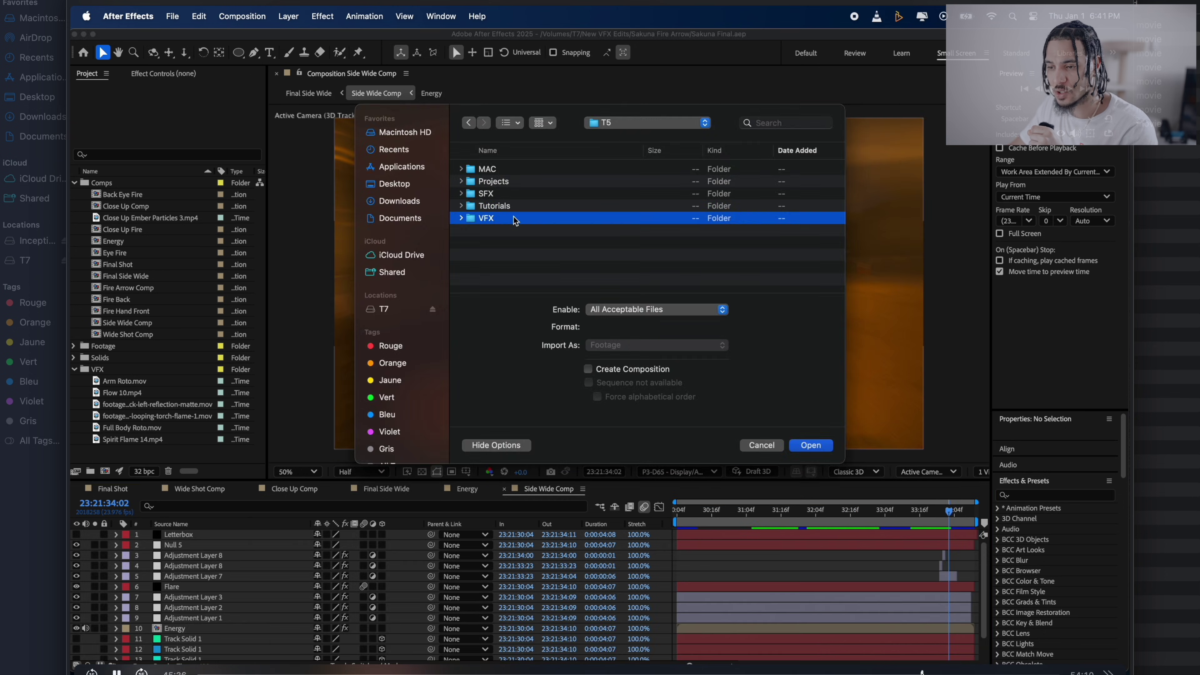
key(space)
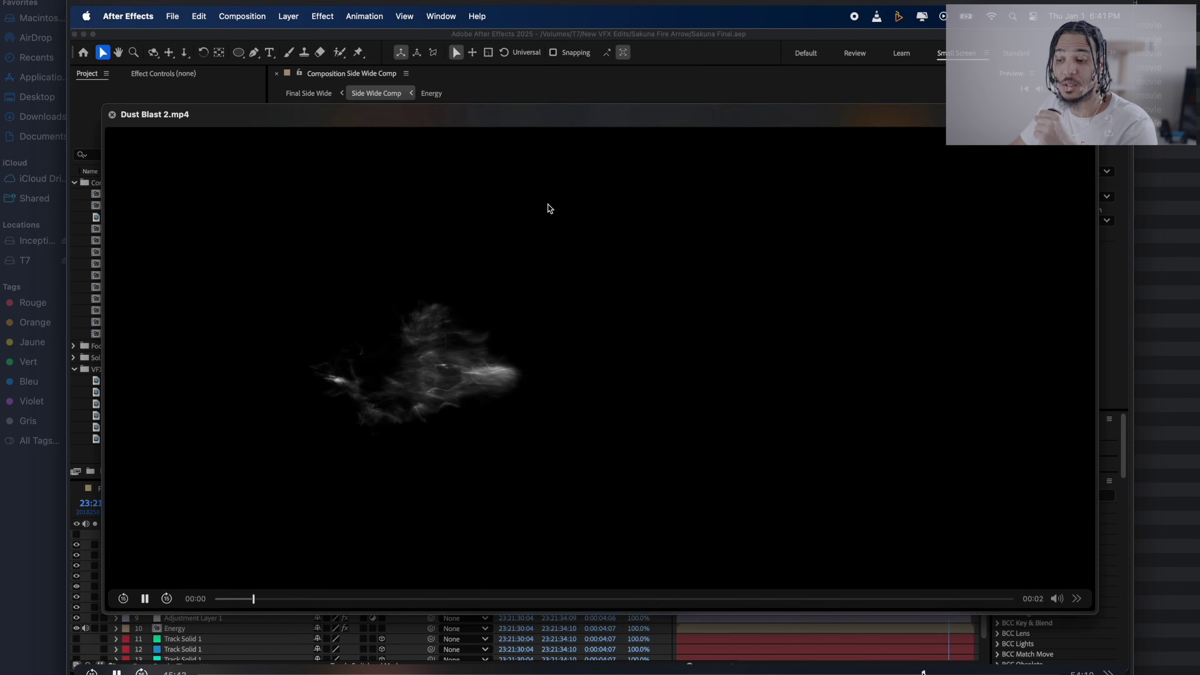
key(space)
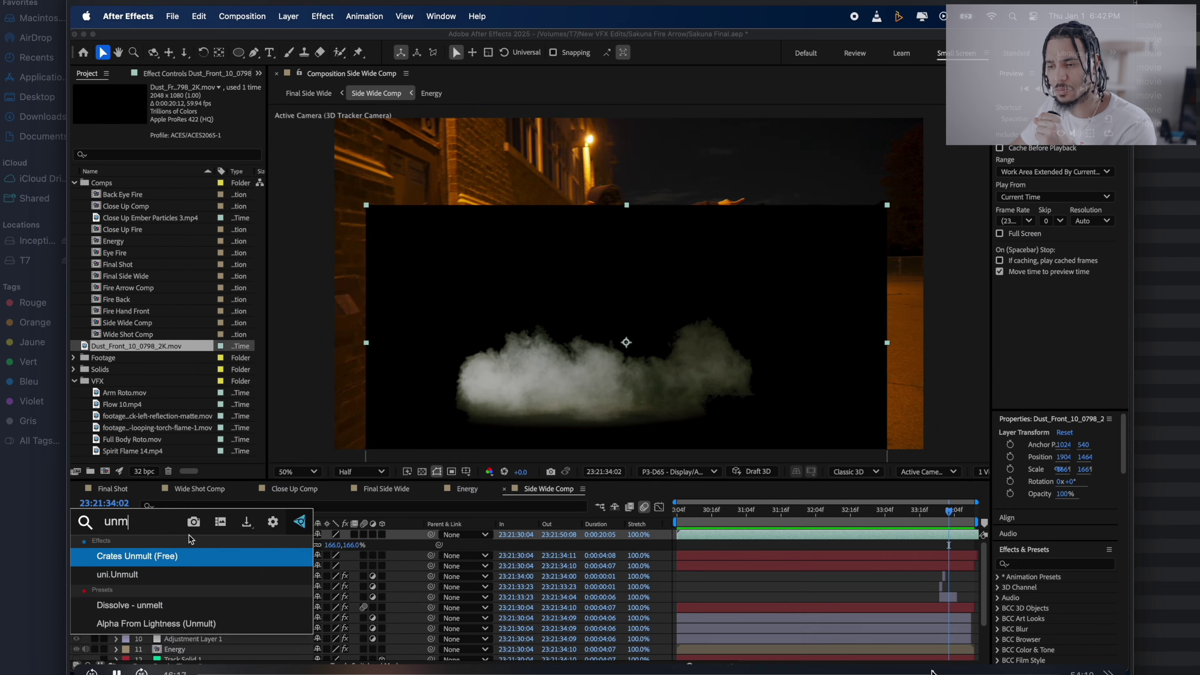
- Apply Crates Unmult (Free) and Tint to the Dust_Front_10_0798_2K.mov layer, mapping white to orange
key(Return)
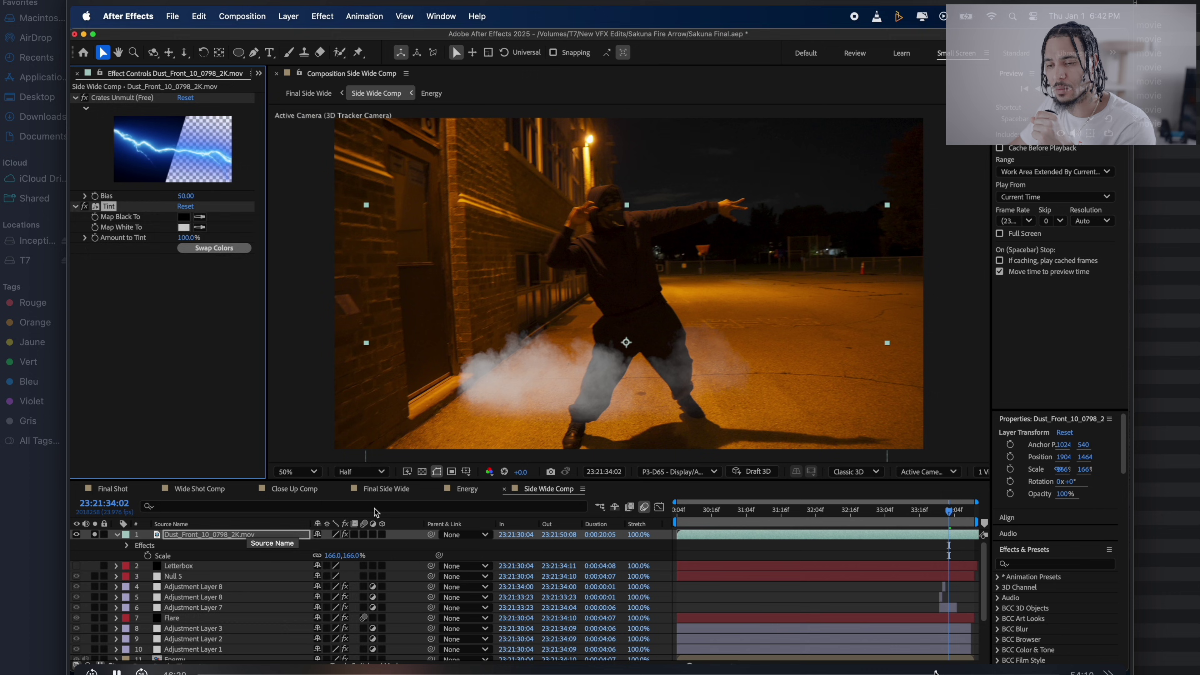
key(Delete)
key(ctrl+space)
text(tint)
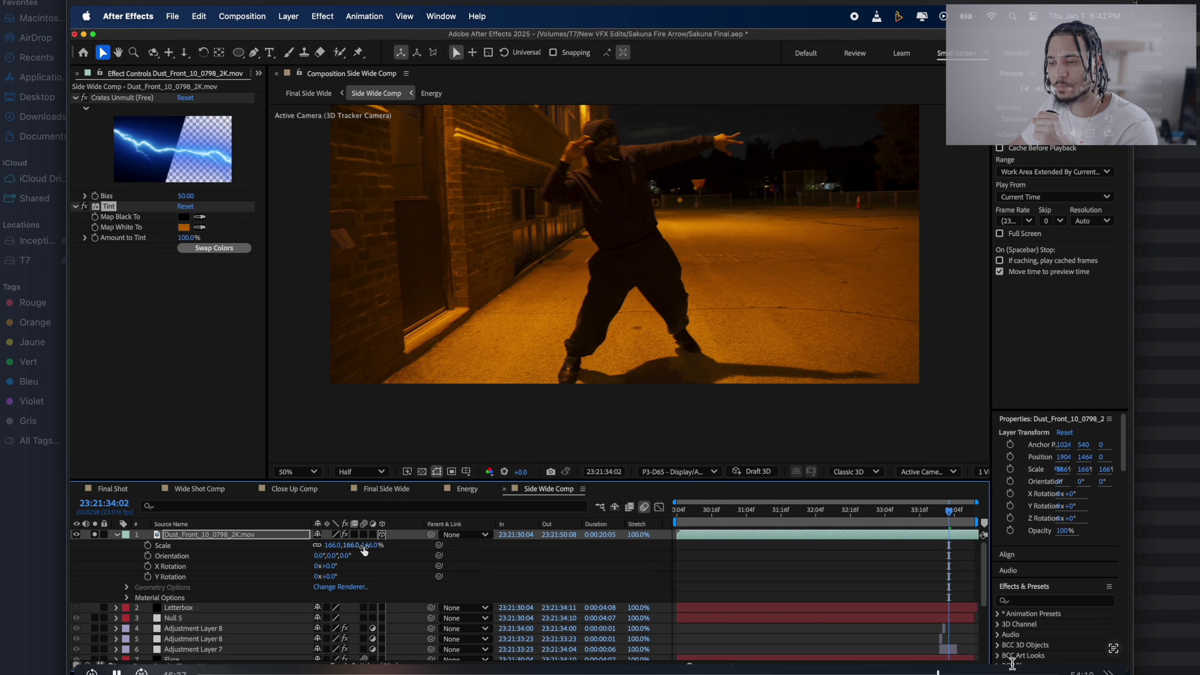
- Enlarge the Dust_Front_10_0798_2K.mov layer to 681% scale and adjust its anchor point near the figure's feet
key(s)
drag(364, 545, 425, 545)
key(y)
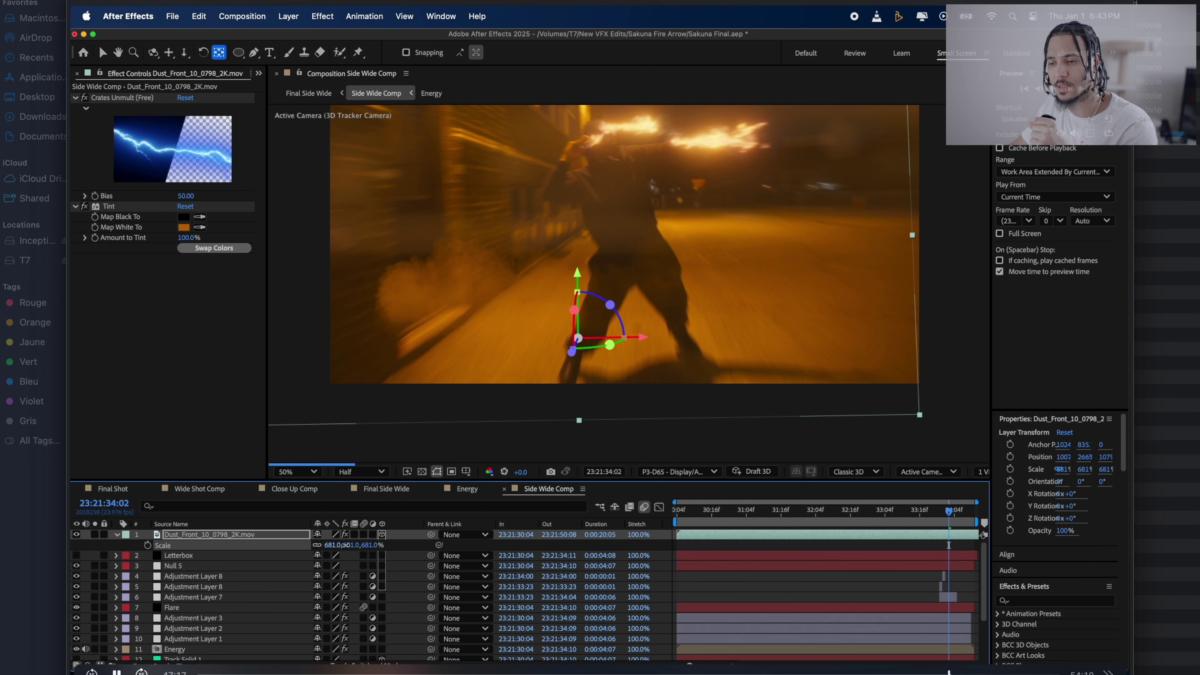
drag(581, 331, 586, 278)
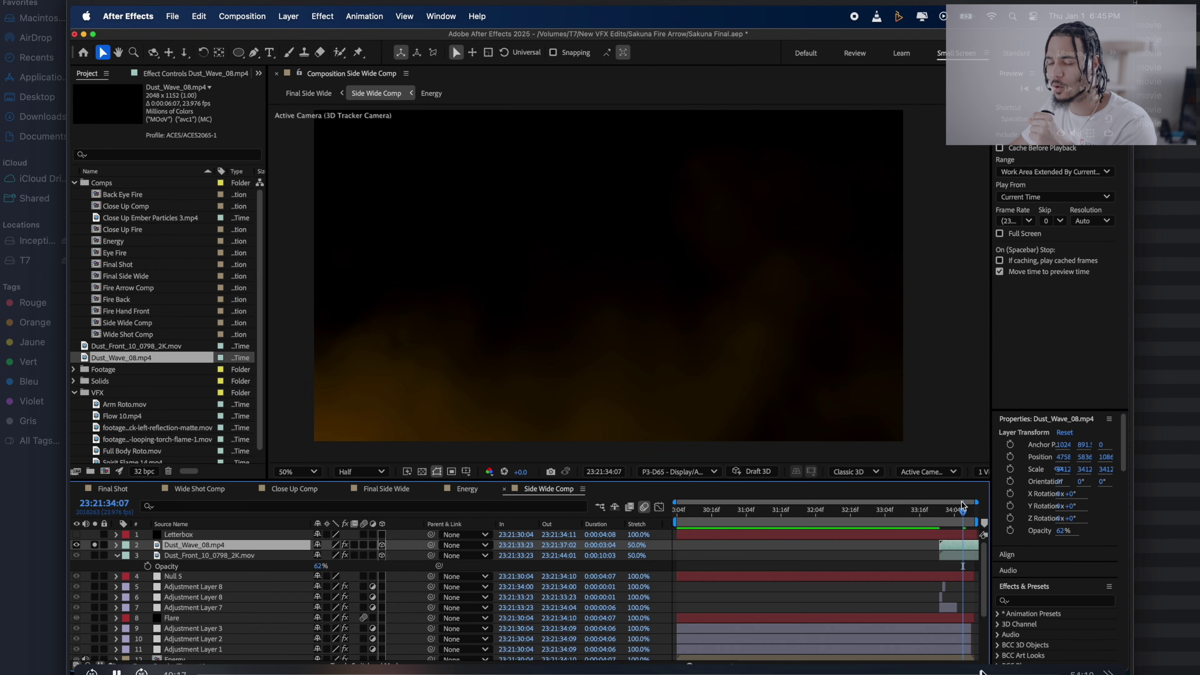
- Apply a camera shake effect from the shake search to the Side Wide Comp layer in Final Side Wide
double_click(541, 249)
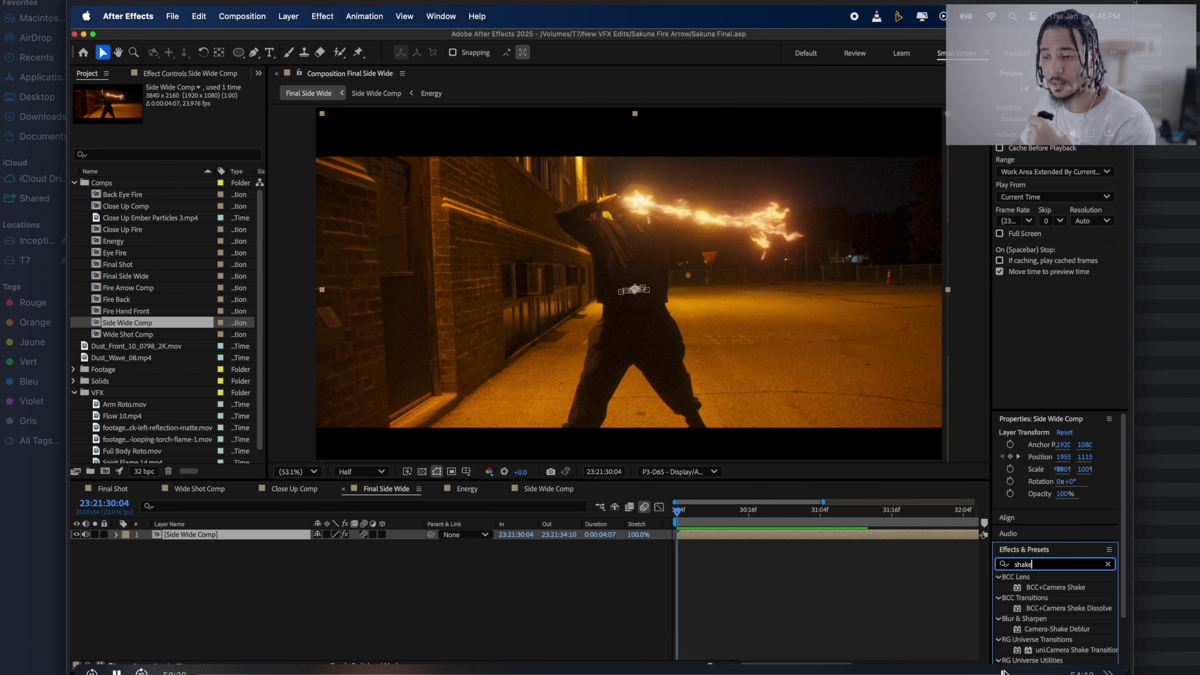
drag(1063, 608, 206, 320)
- Show the blending mode and track matte columns for the layers of Side Wide Comp
key(grave)
click(99, 664)
click(102, 418)
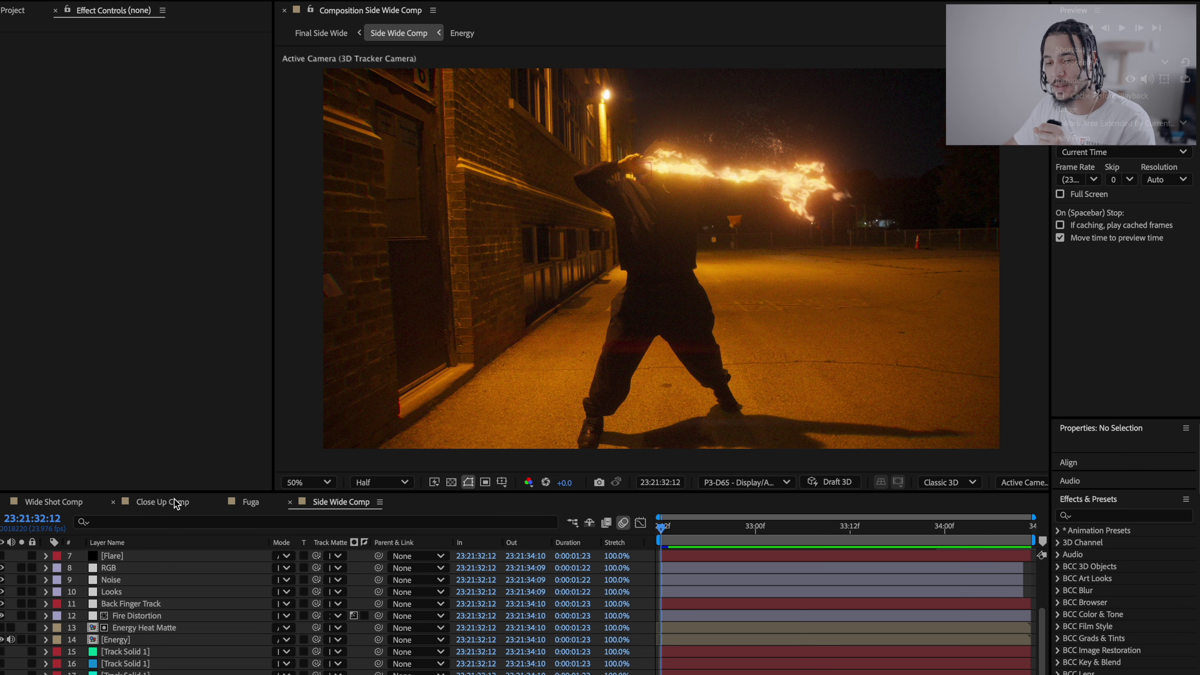
- Open the Fuga composition and scrub through the whole shot to examine the hands and layers
click(251, 502)
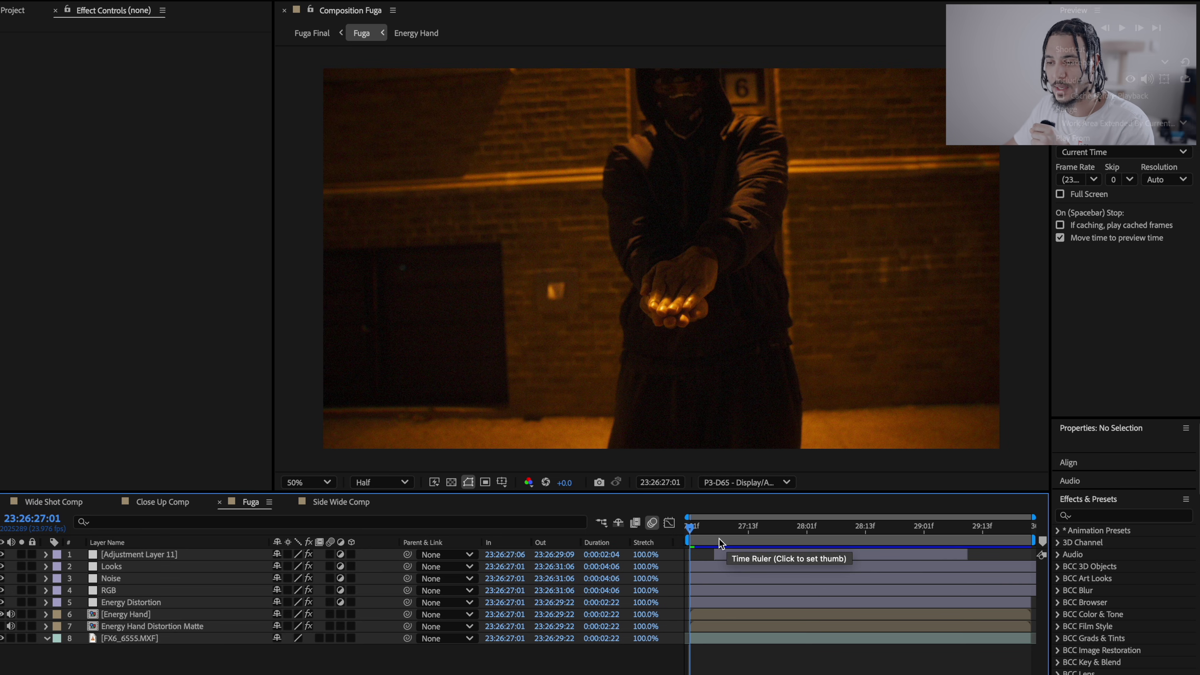
drag(696, 533, 997, 525)
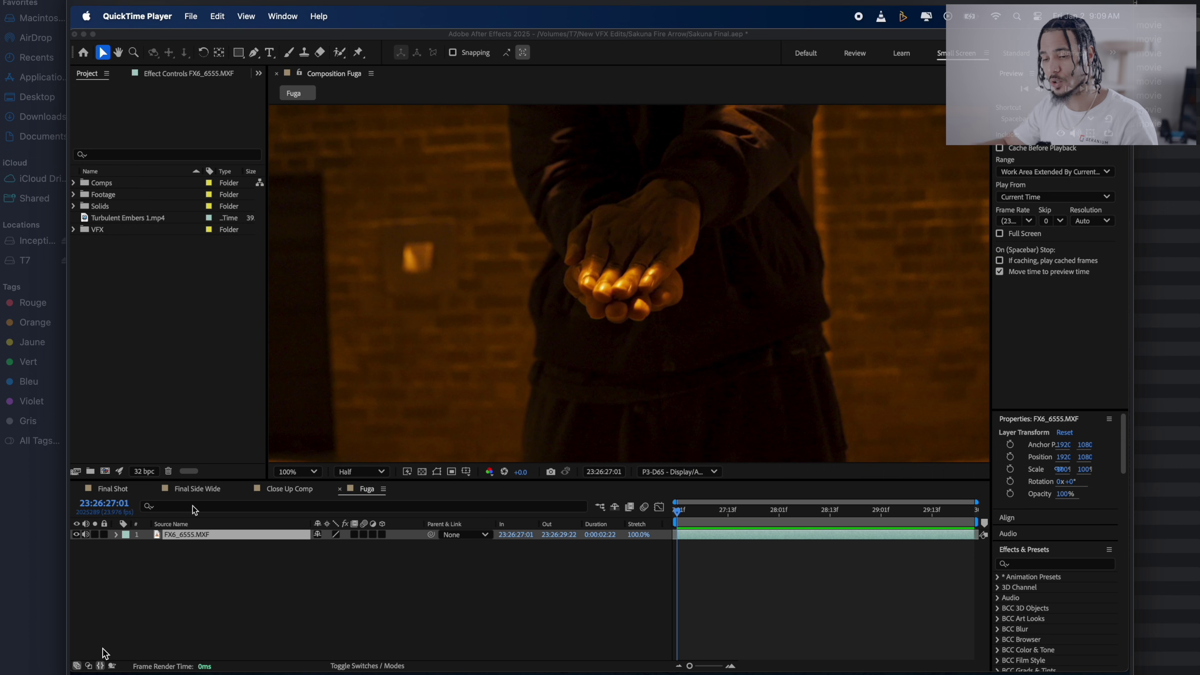
- Add a null object to the Fuga composition above the FX6_6555.MXF footage
right_click(212, 568)
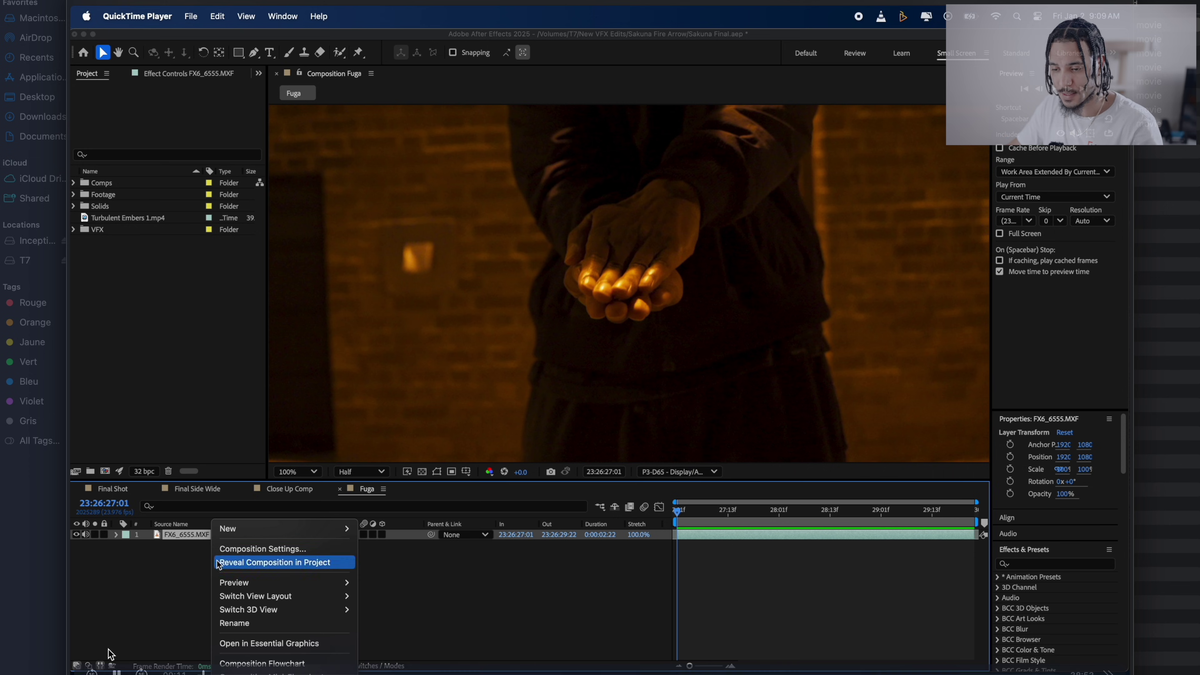
mouse_move(251, 528)
click(396, 603)
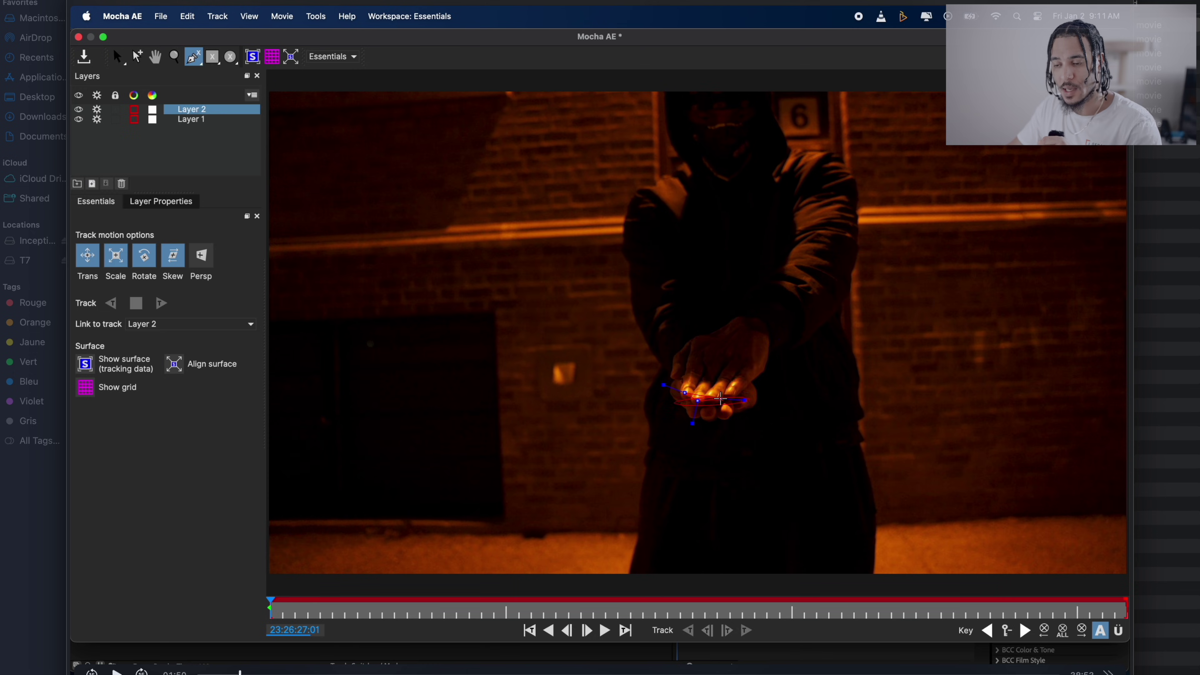
- Outline the upper hand with a spline in Mocha AE, track it, and scrub back through the shot
click(702, 335)
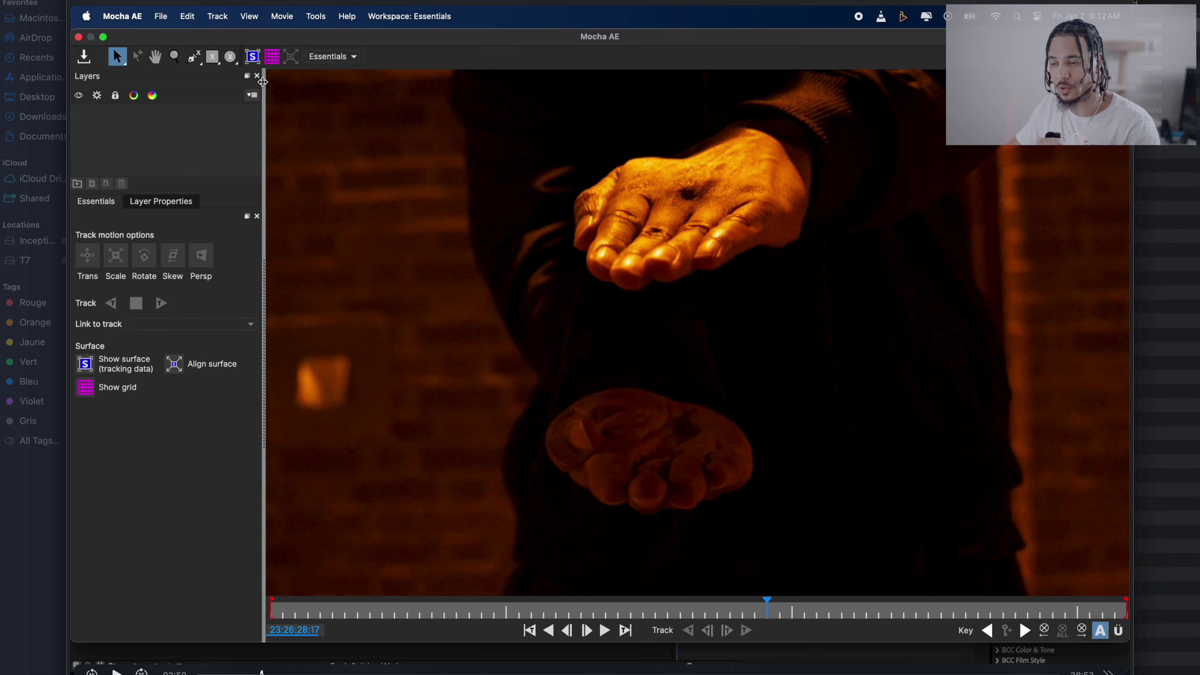
key(z)
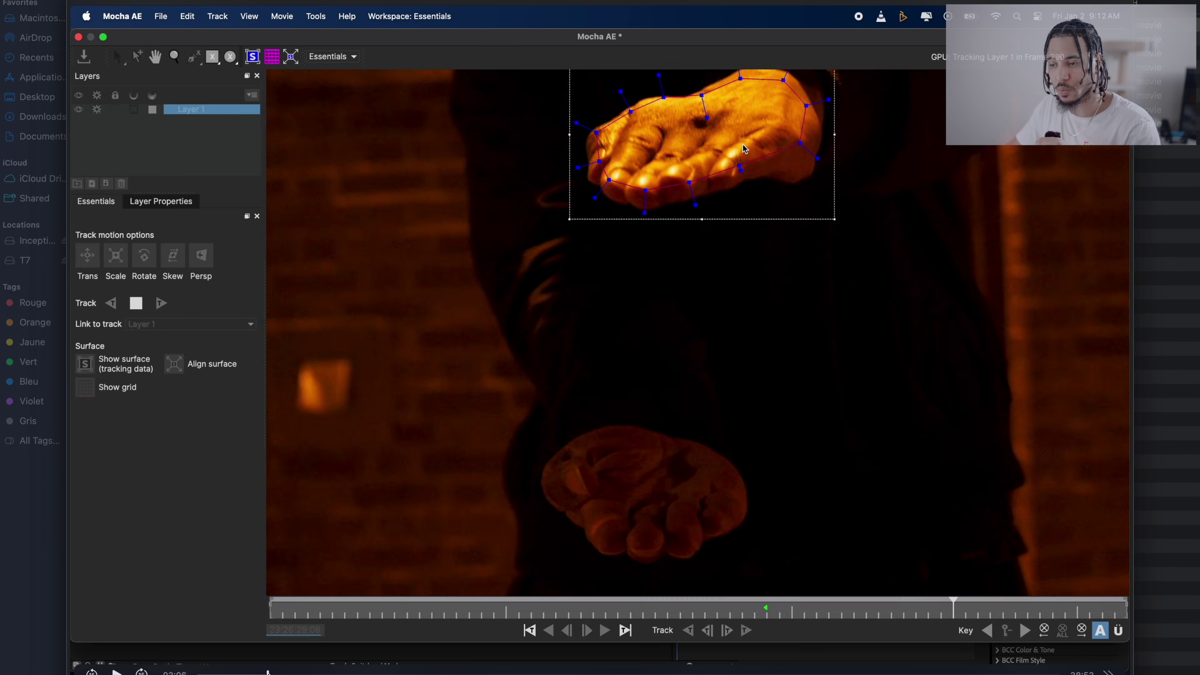
drag(766, 611, 330, 611)
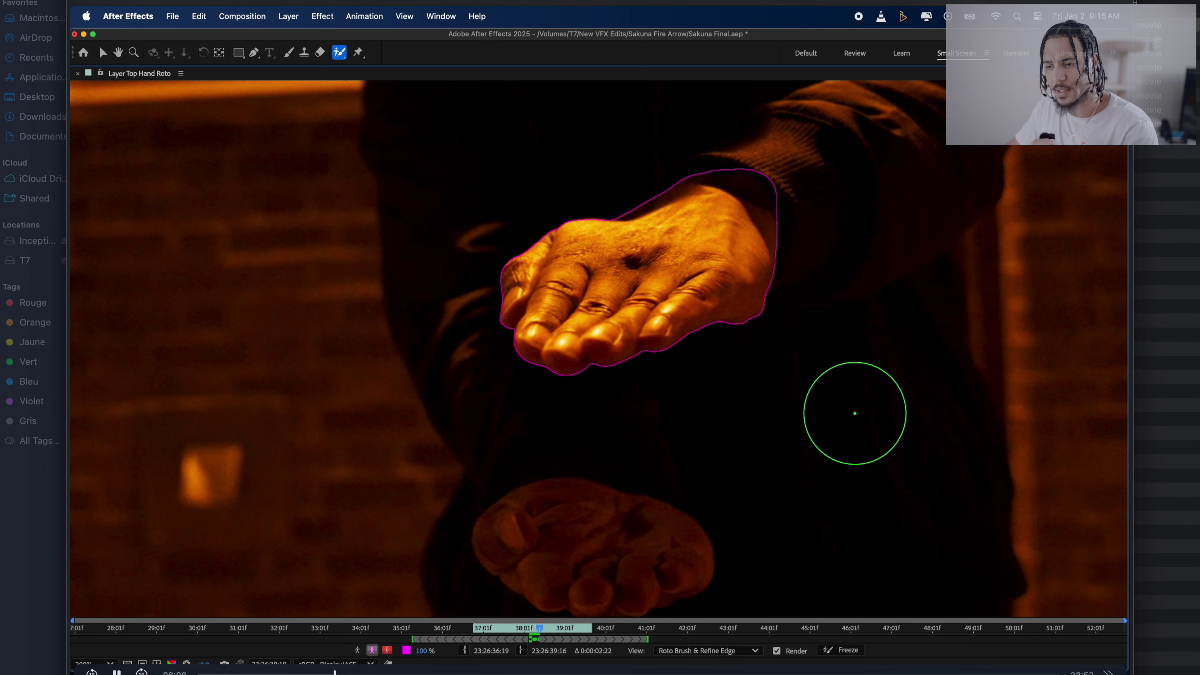
- Freeze the Roto Brush matte of the upper hand on the Top Hand Roto layer
click(846, 650)
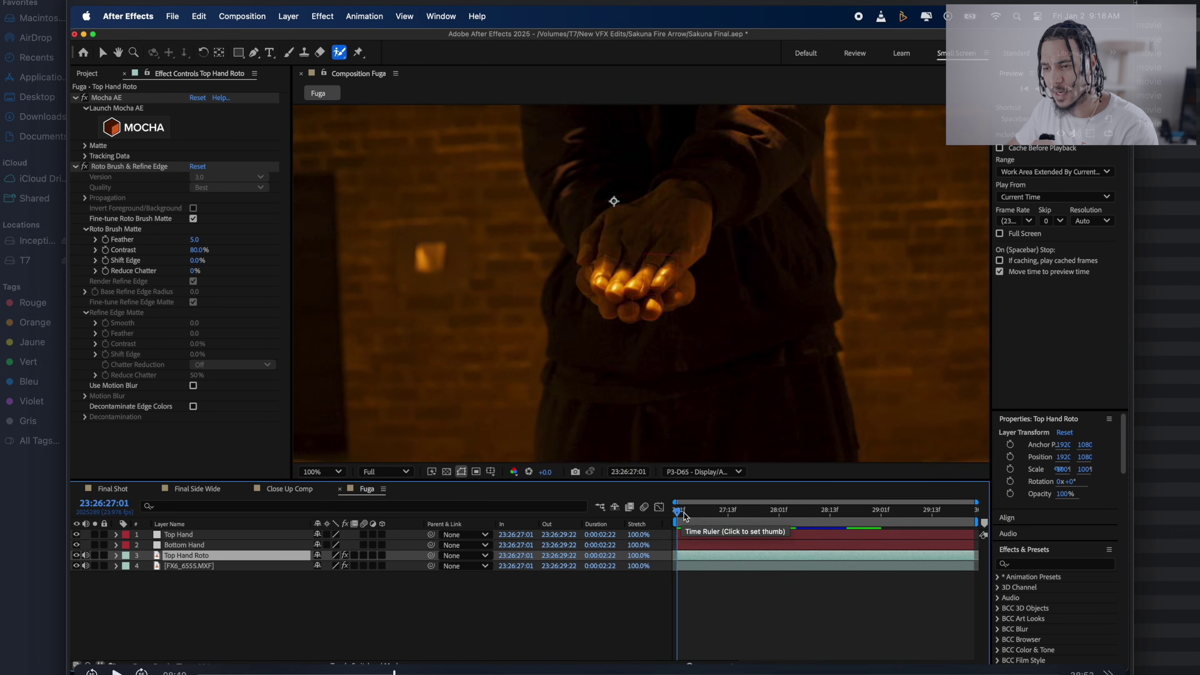
- Browse past the Sparks folder for energy footage, preview a clip, and import Energy Bomb 4.mp4
key(super+i)
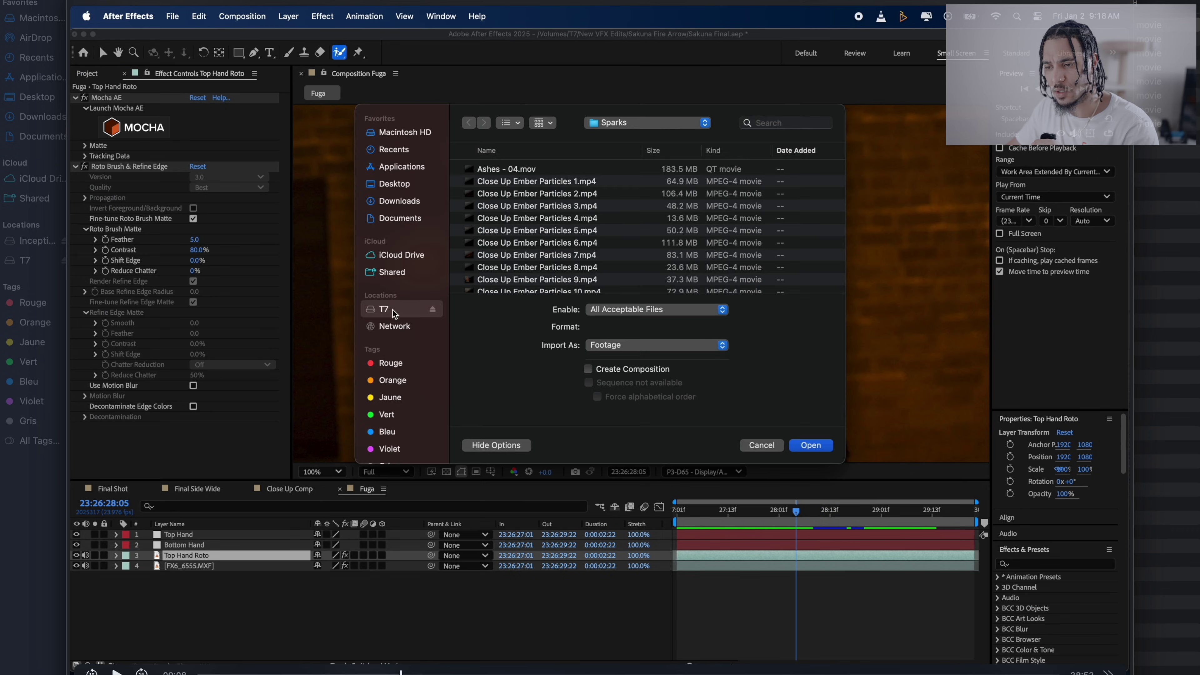
scroll(518, 222, down, 10)
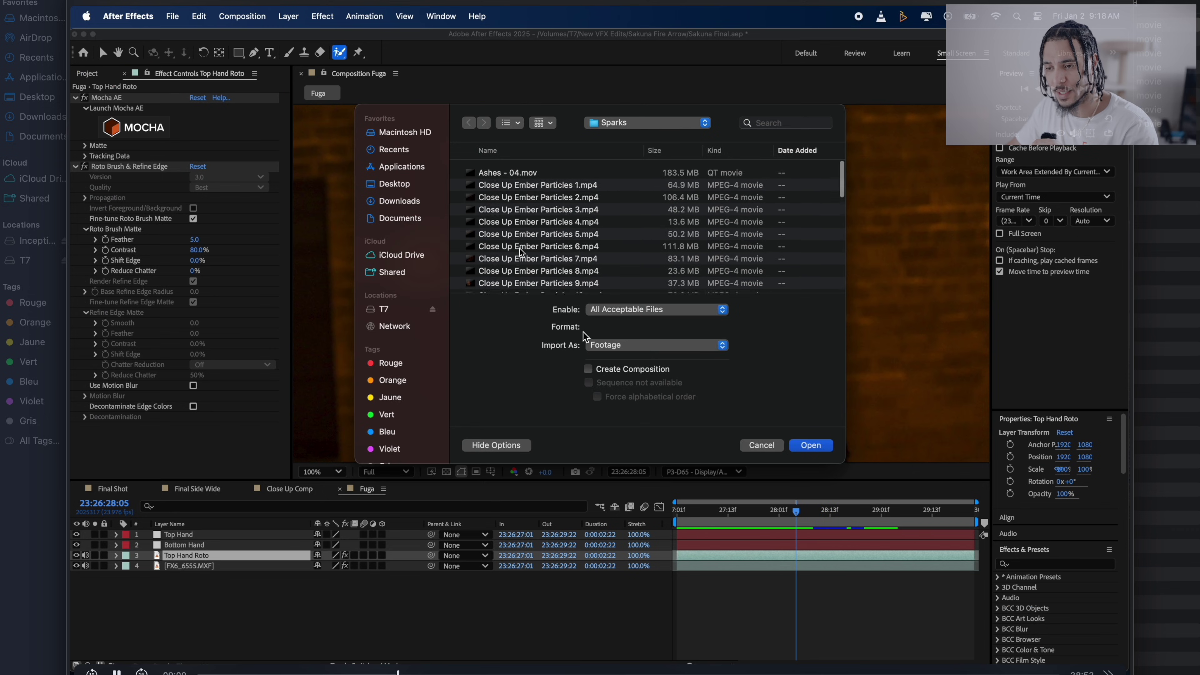
scroll(518, 243, down, 5)
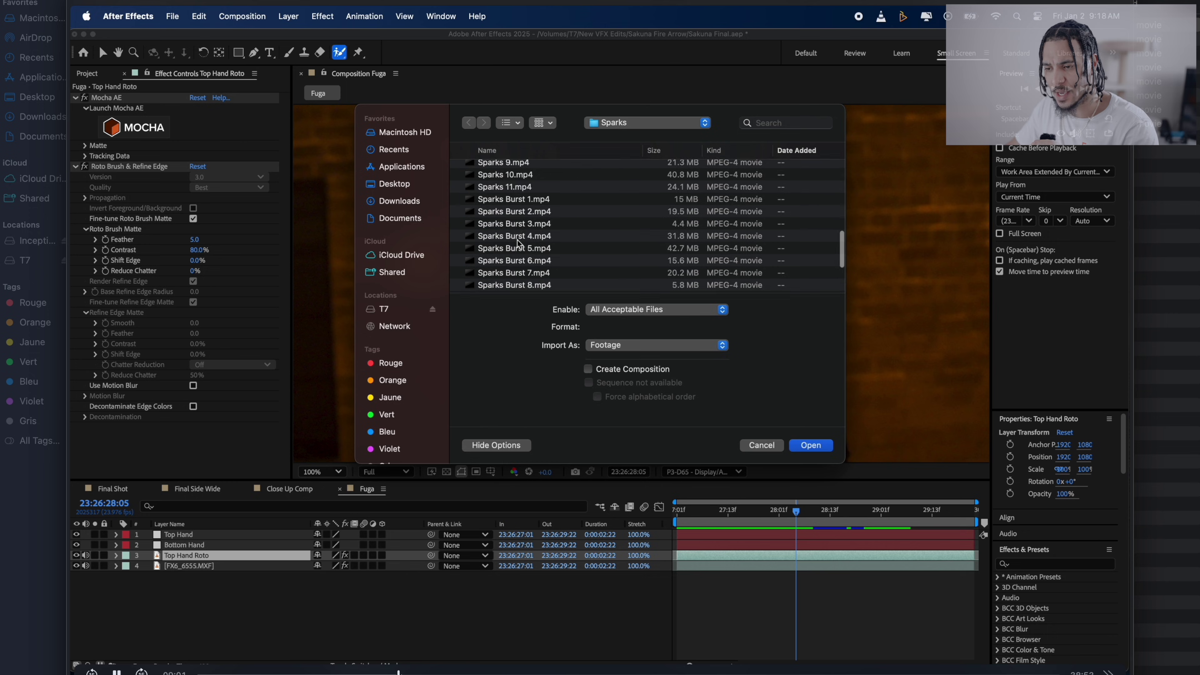
click(647, 123)
click(490, 260)
key(space)
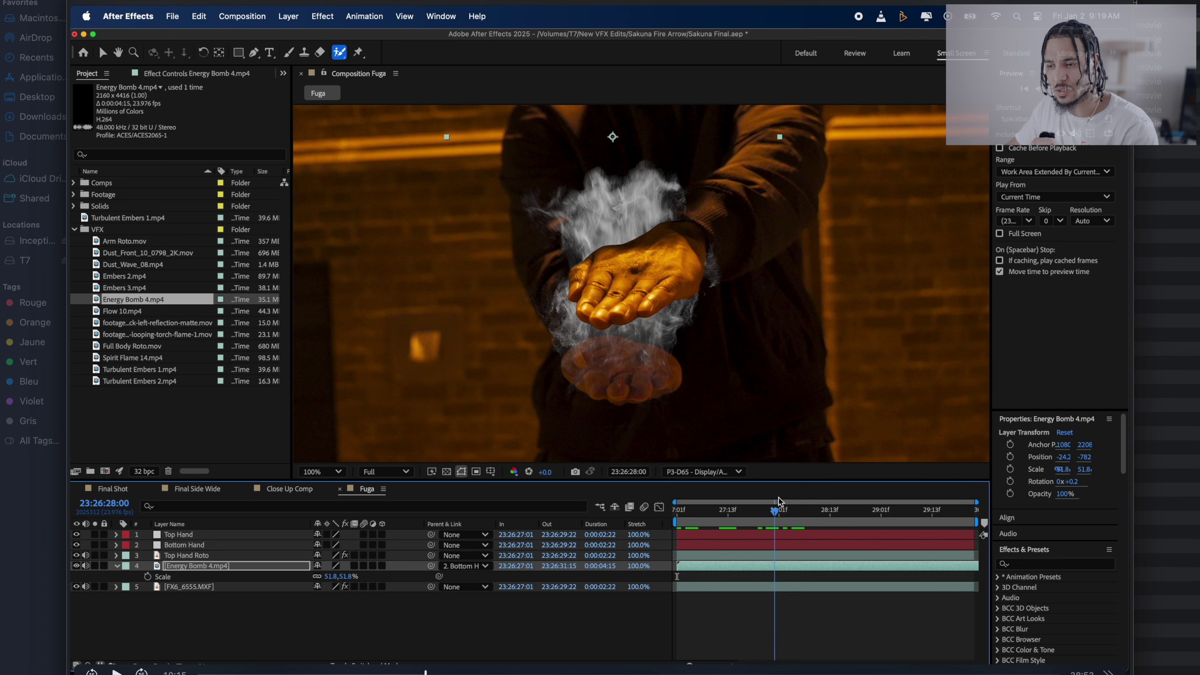
- Scrub the Energy Bomb 4.mp4 layer between the hands and reduce its scale to 19.8%
drag(778, 501, 684, 503)
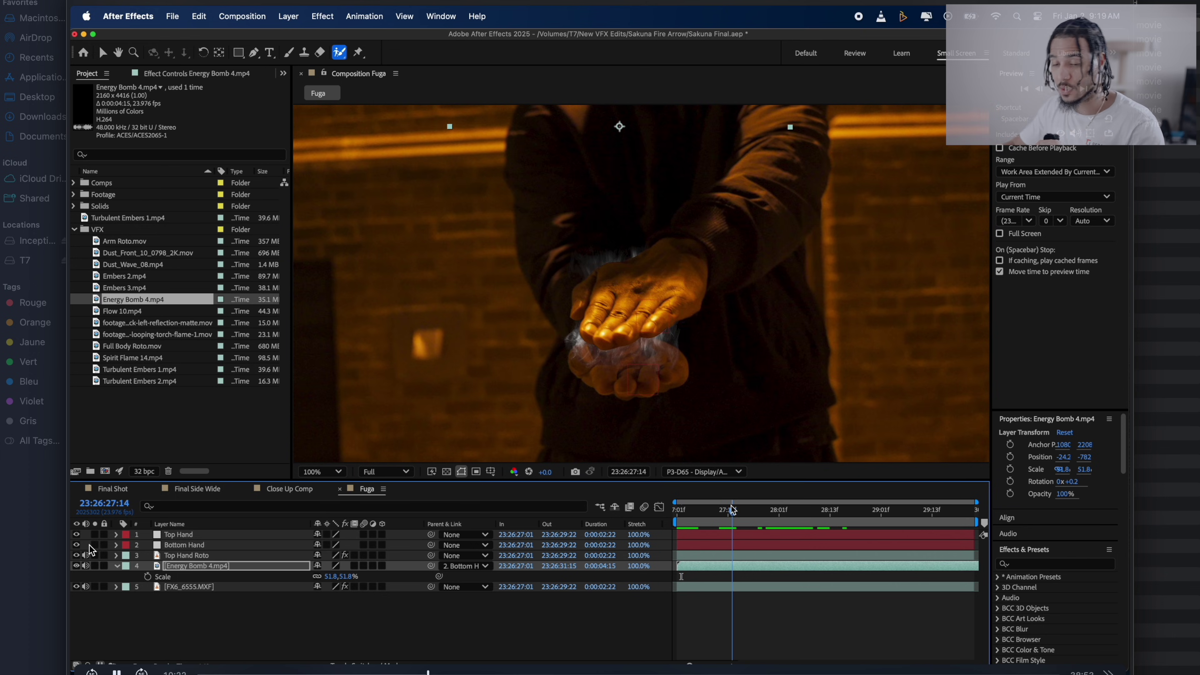
drag(691, 512, 732, 510)
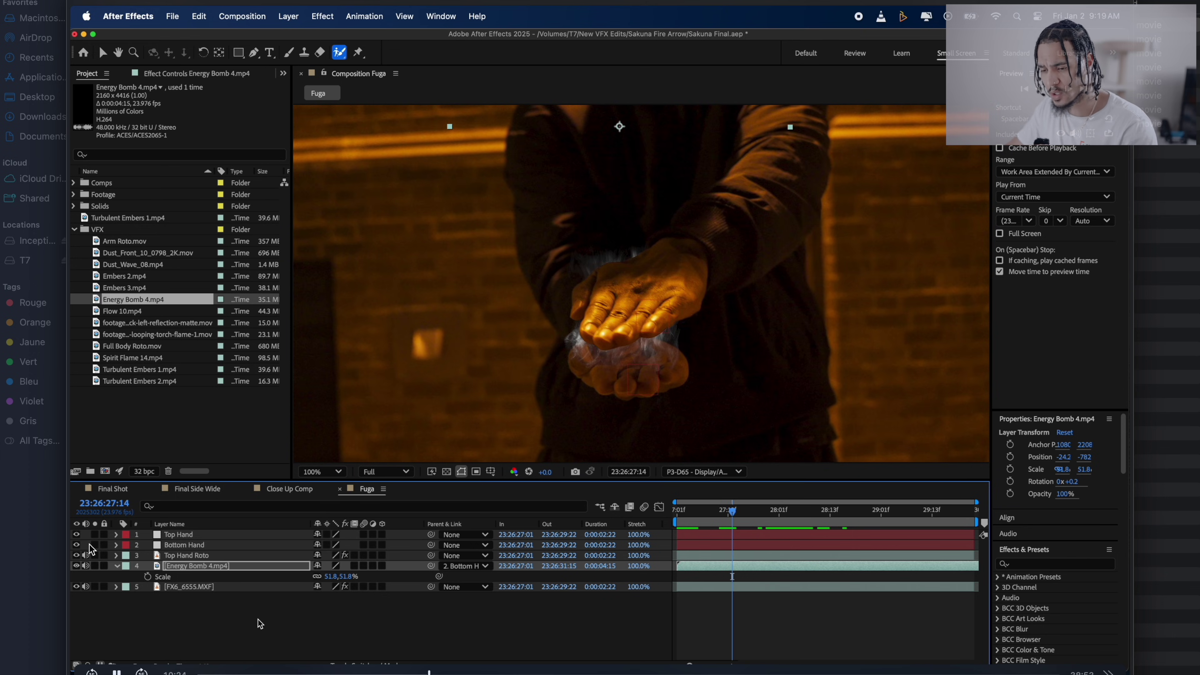
drag(328, 578, 320, 578)
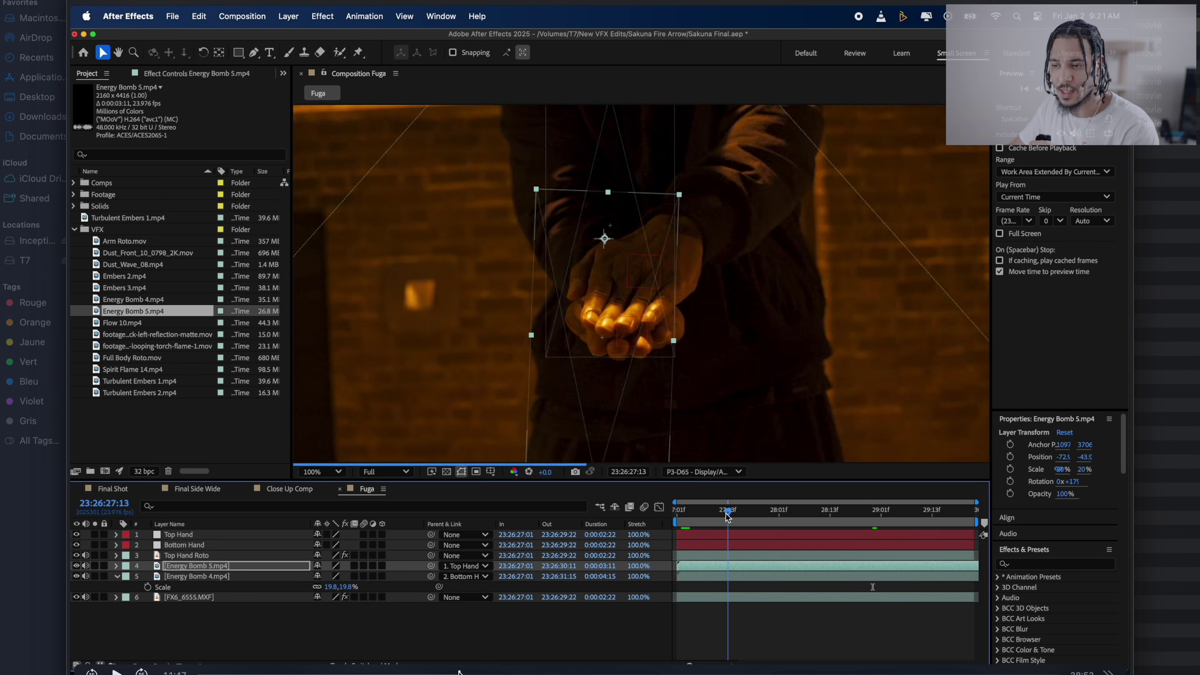
- Place Slow Energy Burst 4.mp4 in the Fuga timeline directly beneath the Top Hand Roto layer
drag(888, 500, 936, 495)
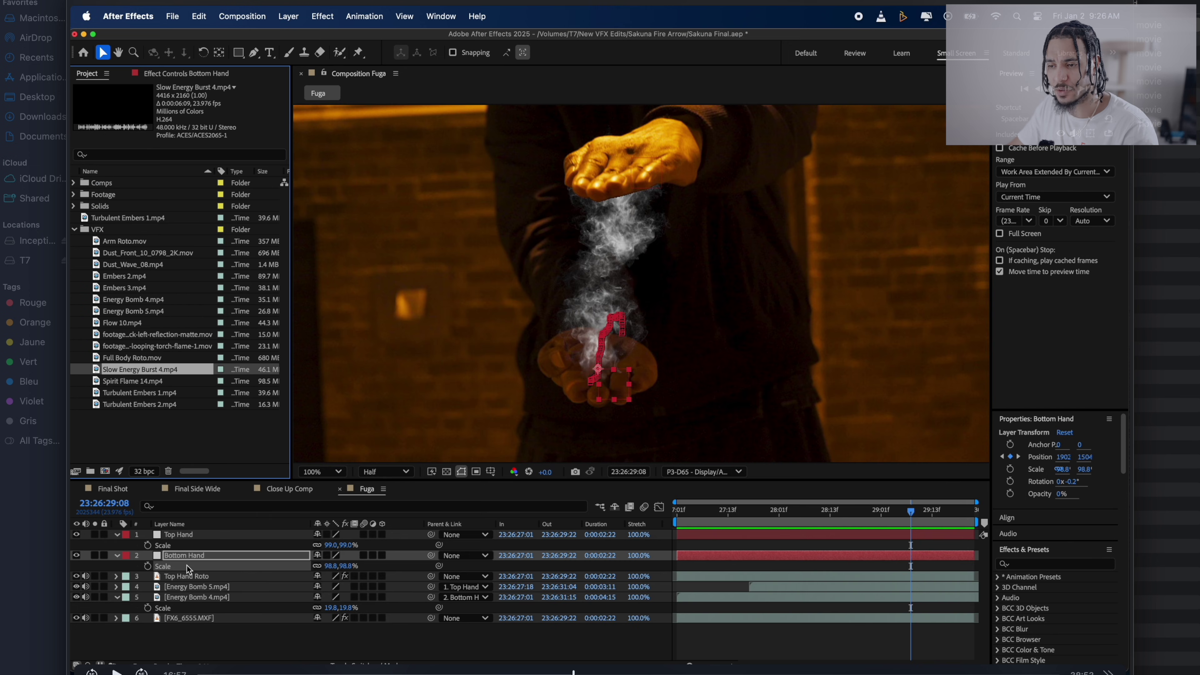
drag(189, 569, 189, 581)
click(886, 520)
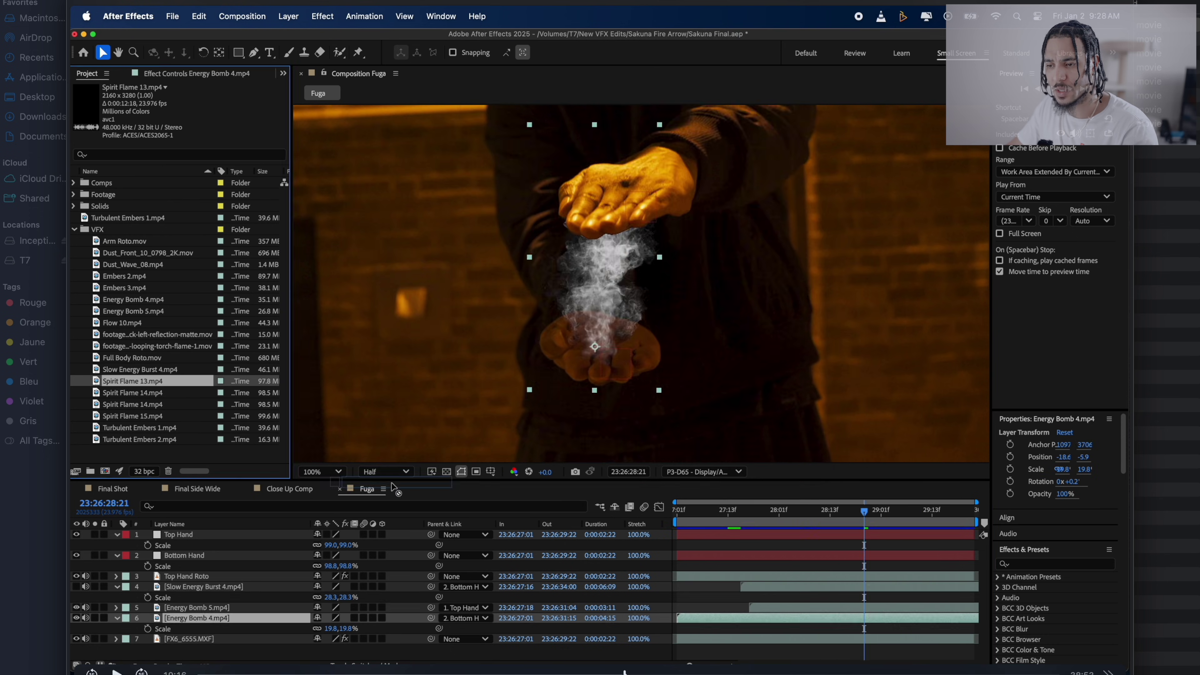
- Add Spirit Flame 13.mp4 above Energy Bomb 4.mp4 in the Fuga timeline, starting at 23:26:28:04, and preview it
drag(392, 487, 791, 608)
key(space)
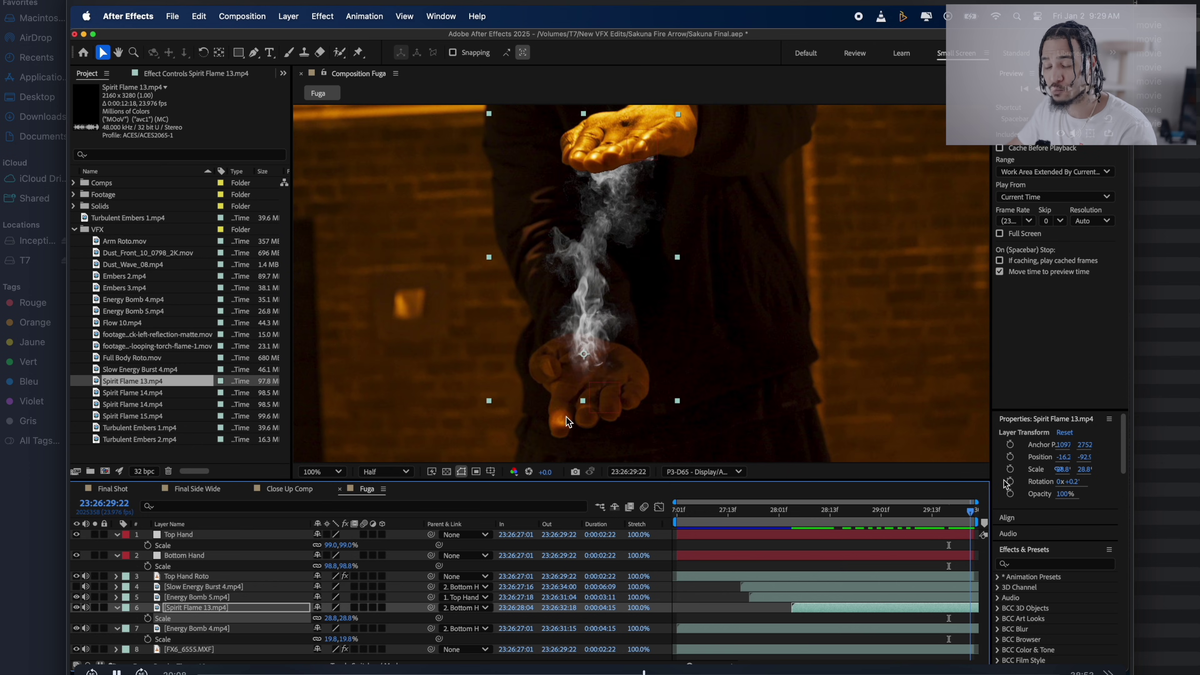
- Play back the Fuga shot to review the layered energy, flame and Turbulent Embers clips between the hands
key(space)
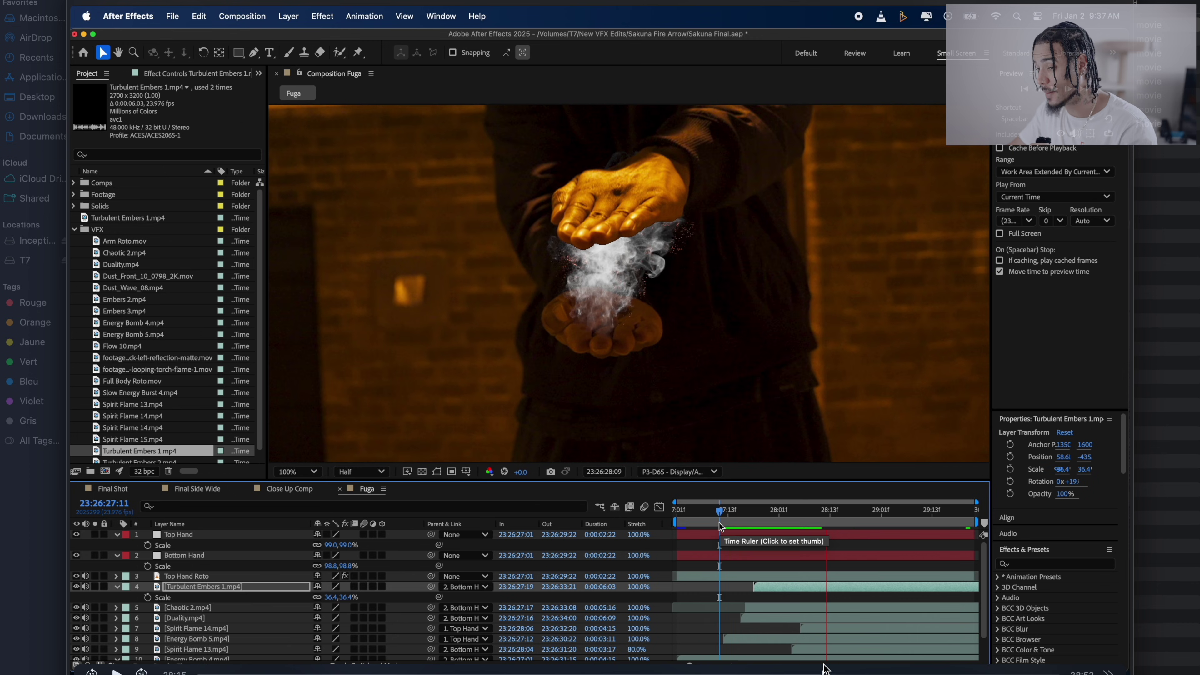
key(space)
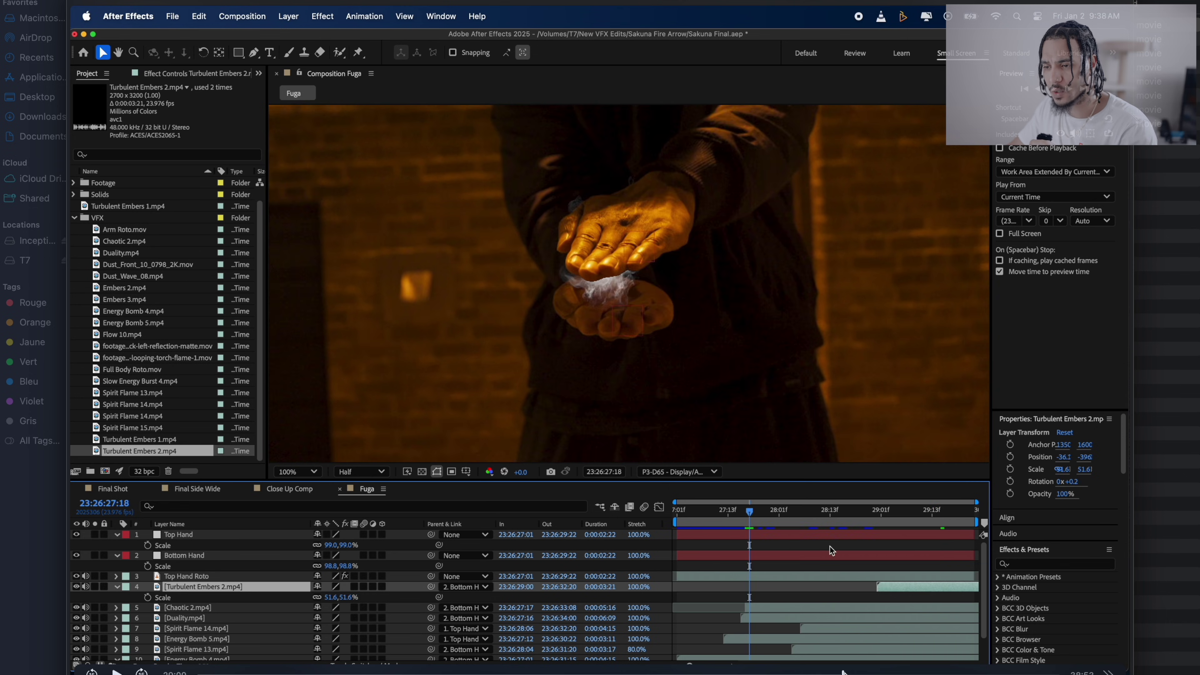
- Examine the tinted, glowing Energy Hand precomp between the hands in the Fuga composition, both close up and in the full frame
click(775, 511)
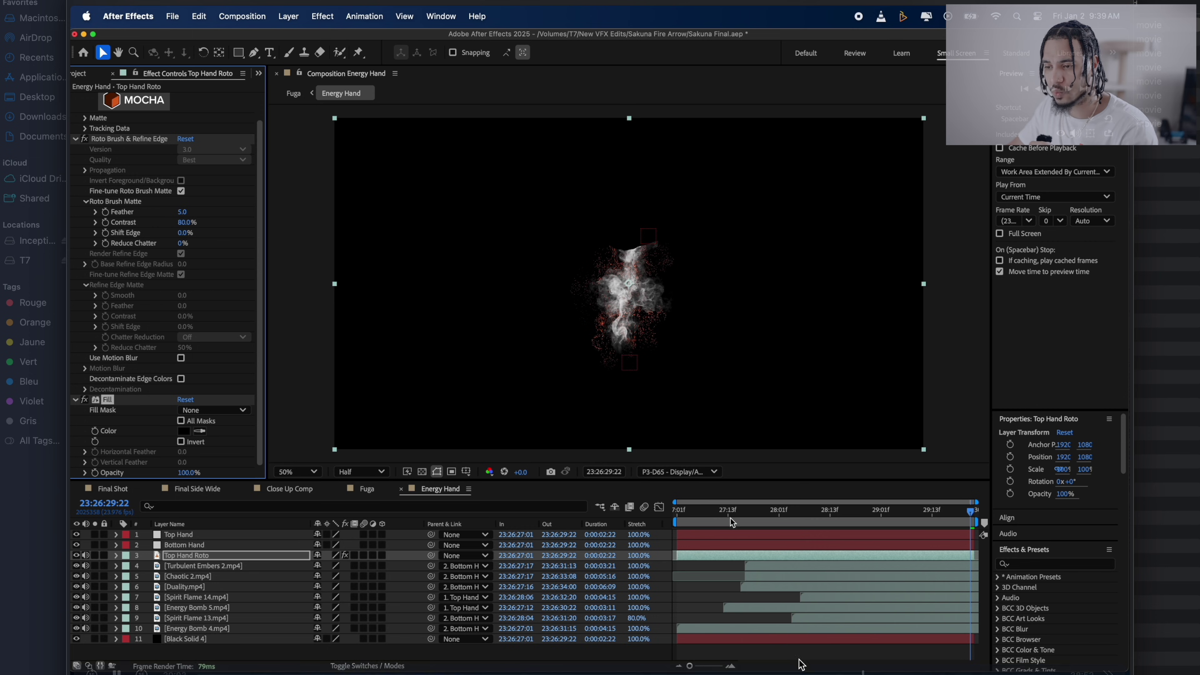
click(290, 488)
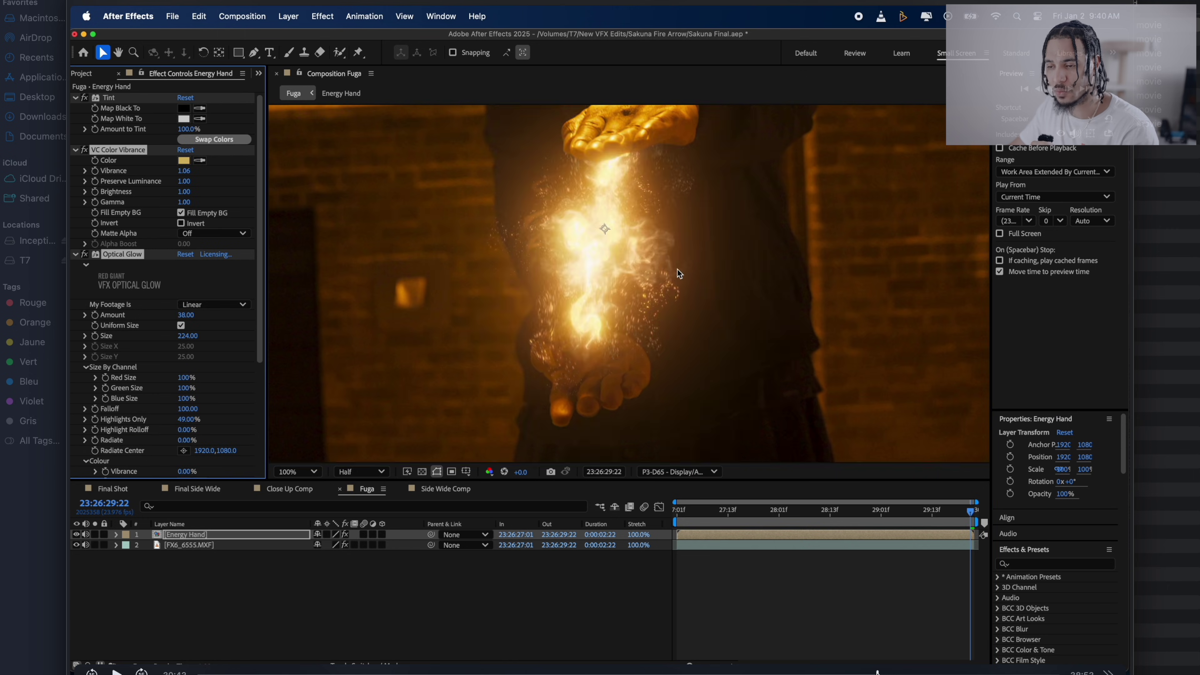
scroll(677, 273, down, 2)
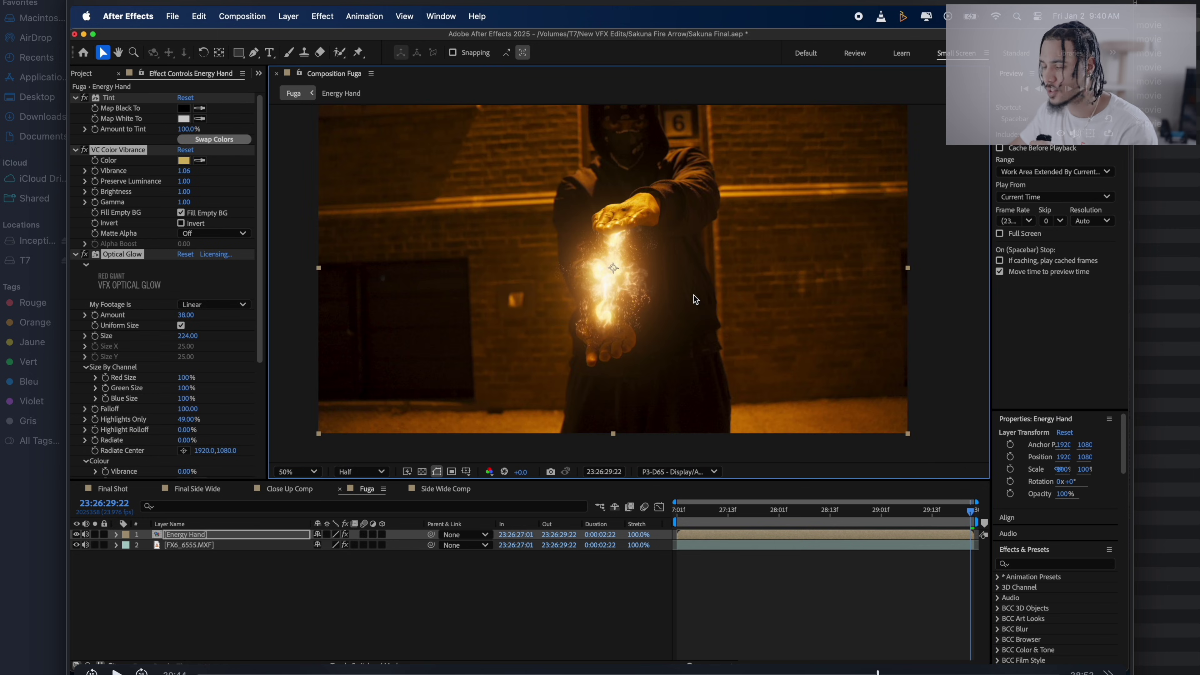
scroll(581, 296, up, 2)
scroll(691, 340, down, 2)
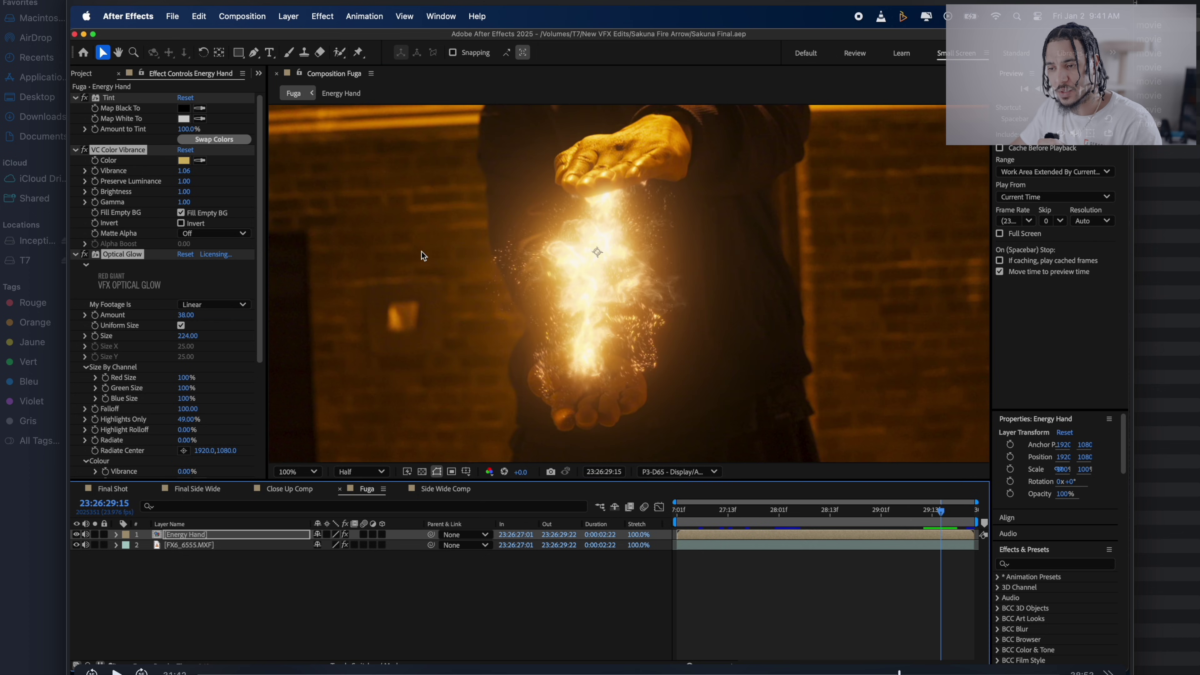
scroll(425, 257, down, 2)
scroll(709, 323, up, 2)
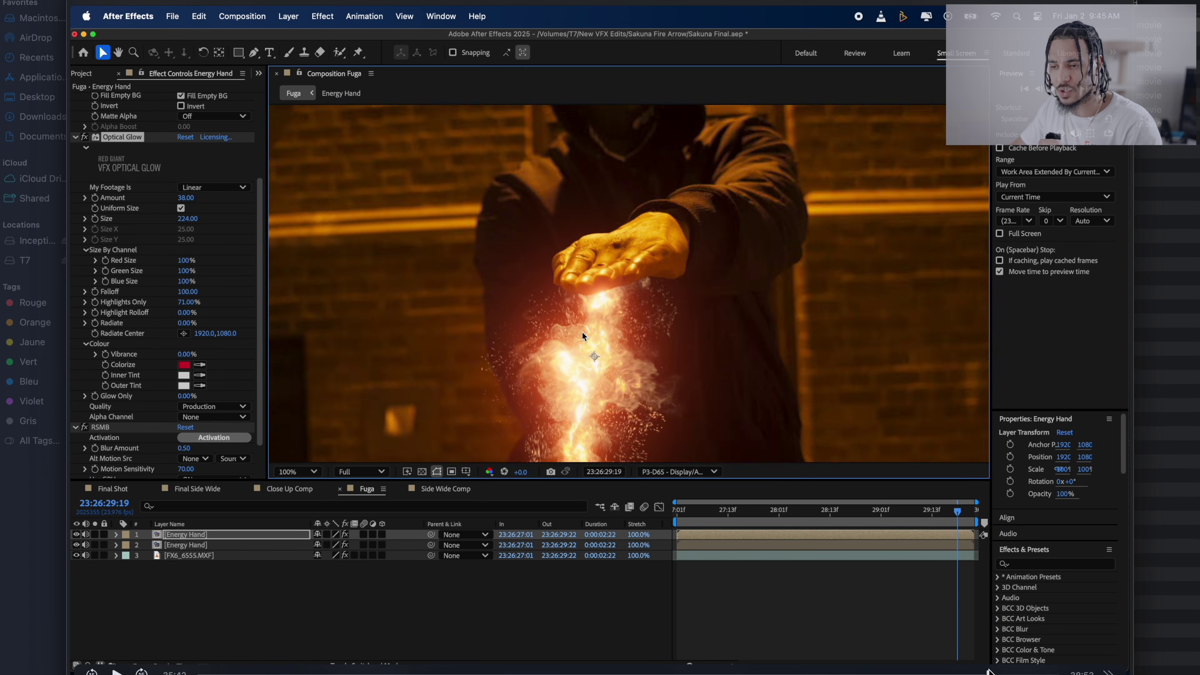
- Try red E14437 and golden E1A237 as the VC Color Vibrance color on the upper Energy Hand layer
scroll(188, 180, up, 5)
click(184, 160)
click(822, 481)
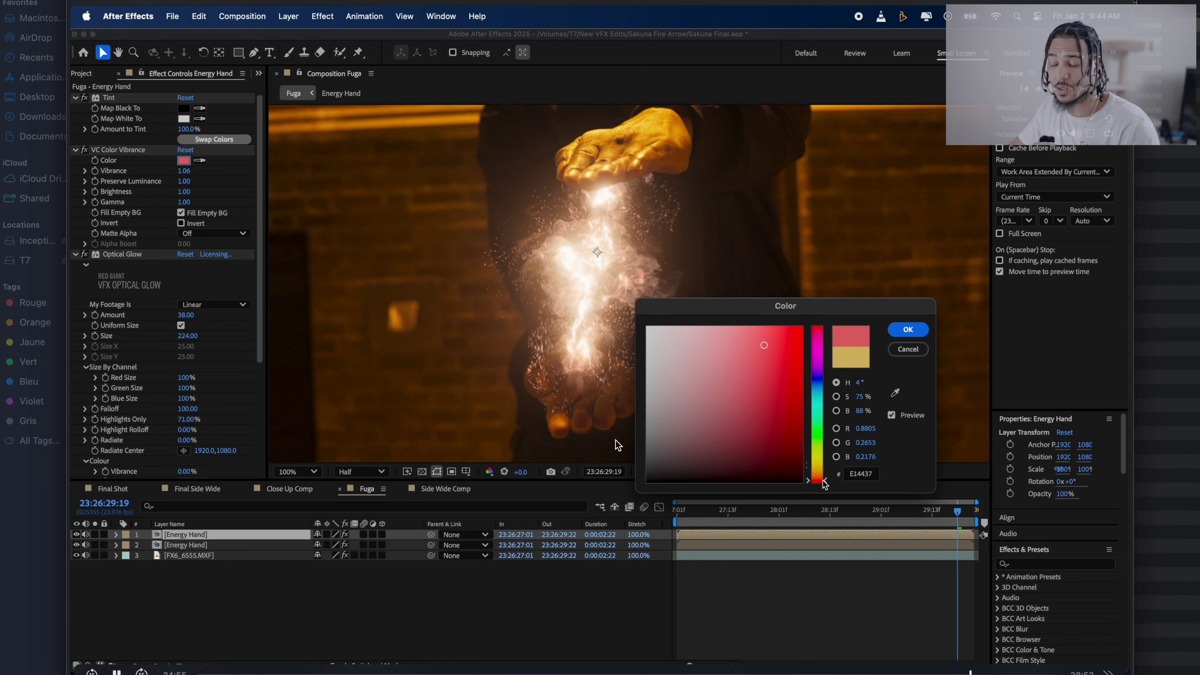
click(824, 482)
click(823, 466)
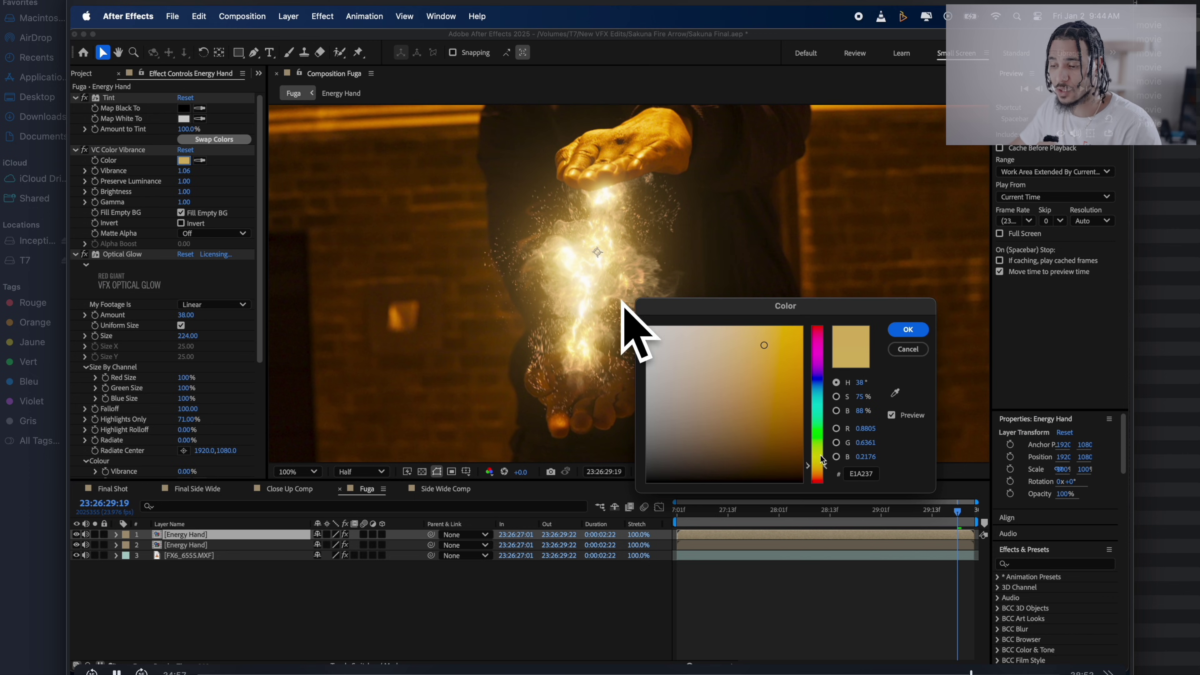
key(Escape)
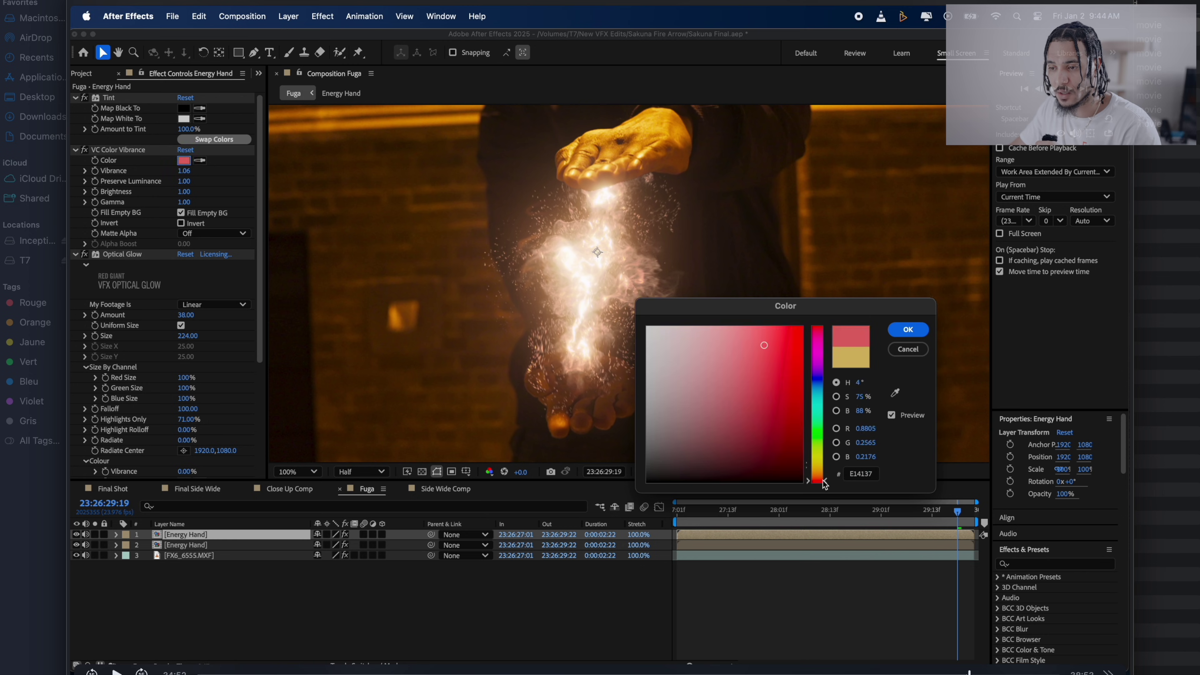
- Hide the lower Energy Hand layer, and save the project with the Fuga timeline at 23:26:28:20
click(198, 545)
key(Delete)
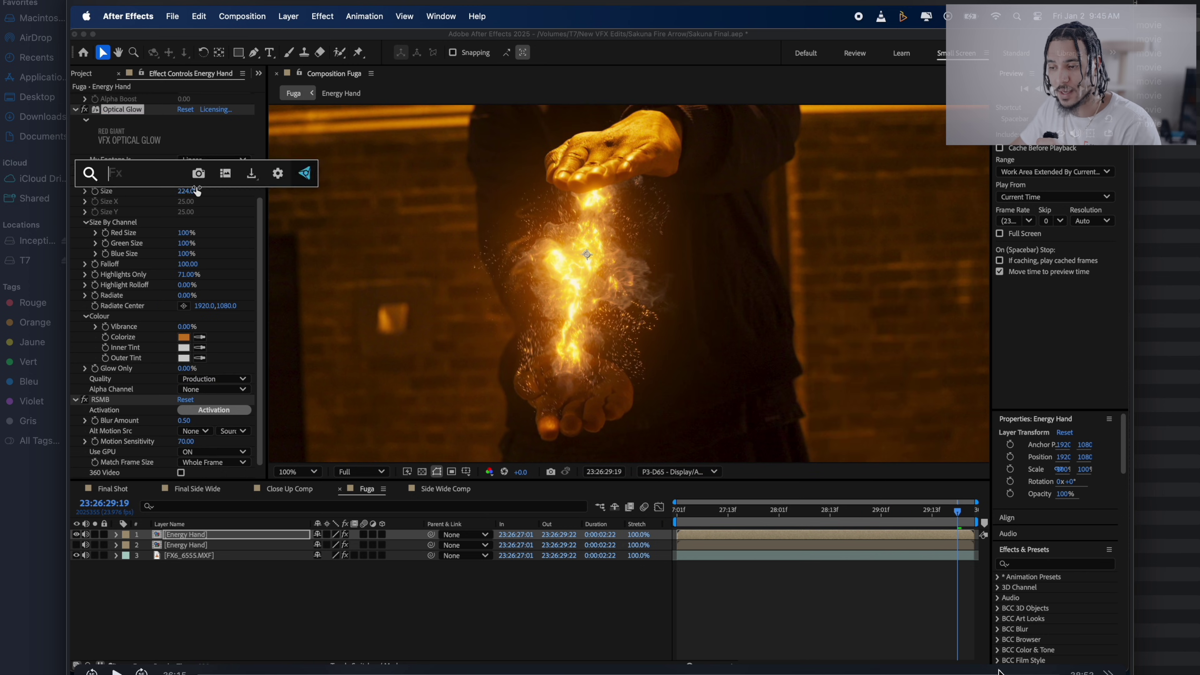
click(859, 522)
key(super+s)
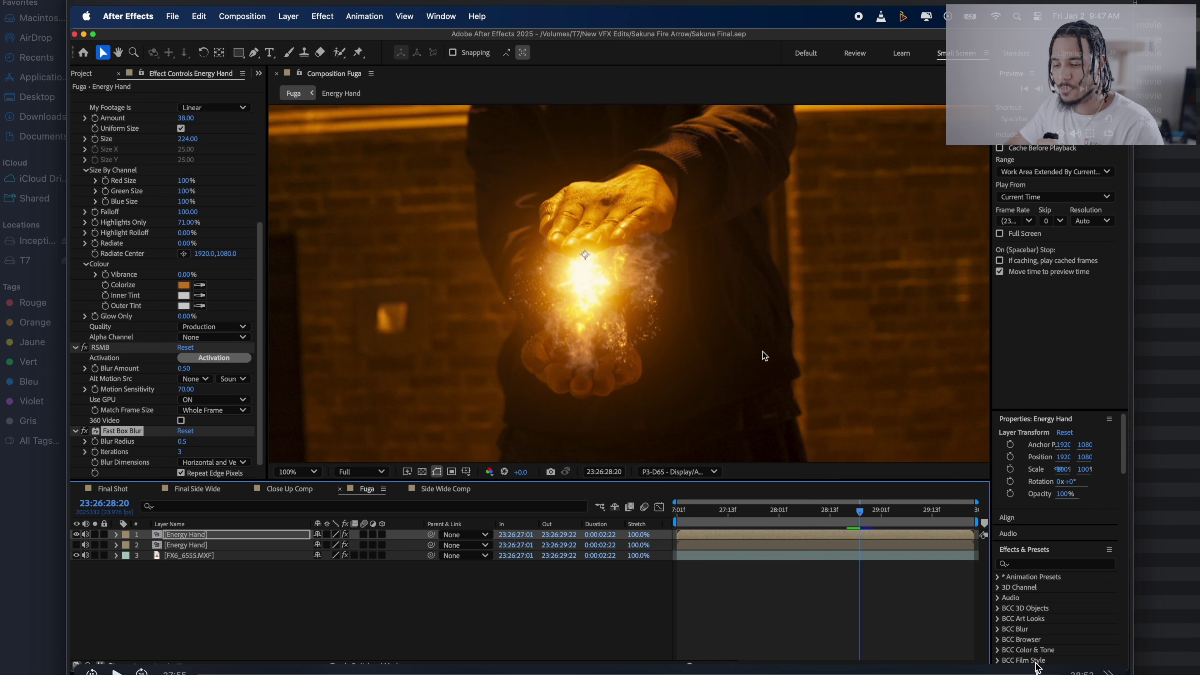